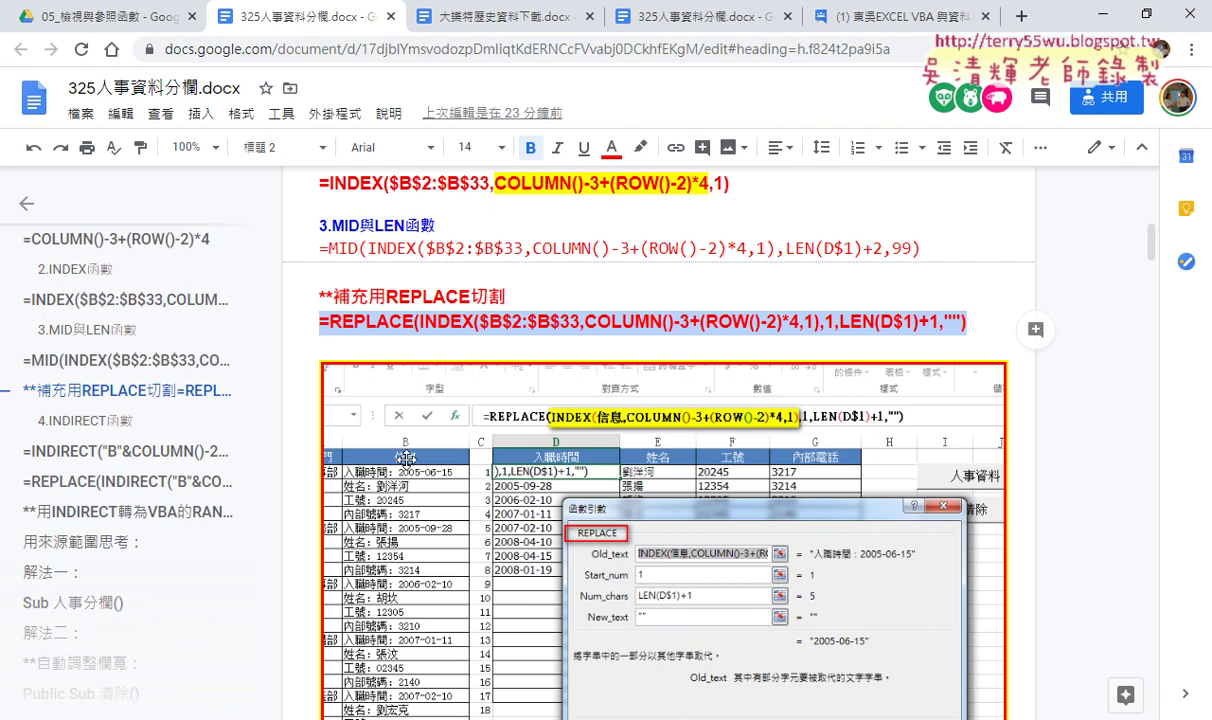
- Scroll through the worksheet and highlight the 4.INDIRECT函數 and RANGE物件 heading text
{"action": "scroll", "coordinate": [470, 448], "scroll_direction": "down", "scroll_amount": 3}
{"action": "scroll", "coordinate": [490, 448], "scroll_direction": "down", "scroll_amount": 2}
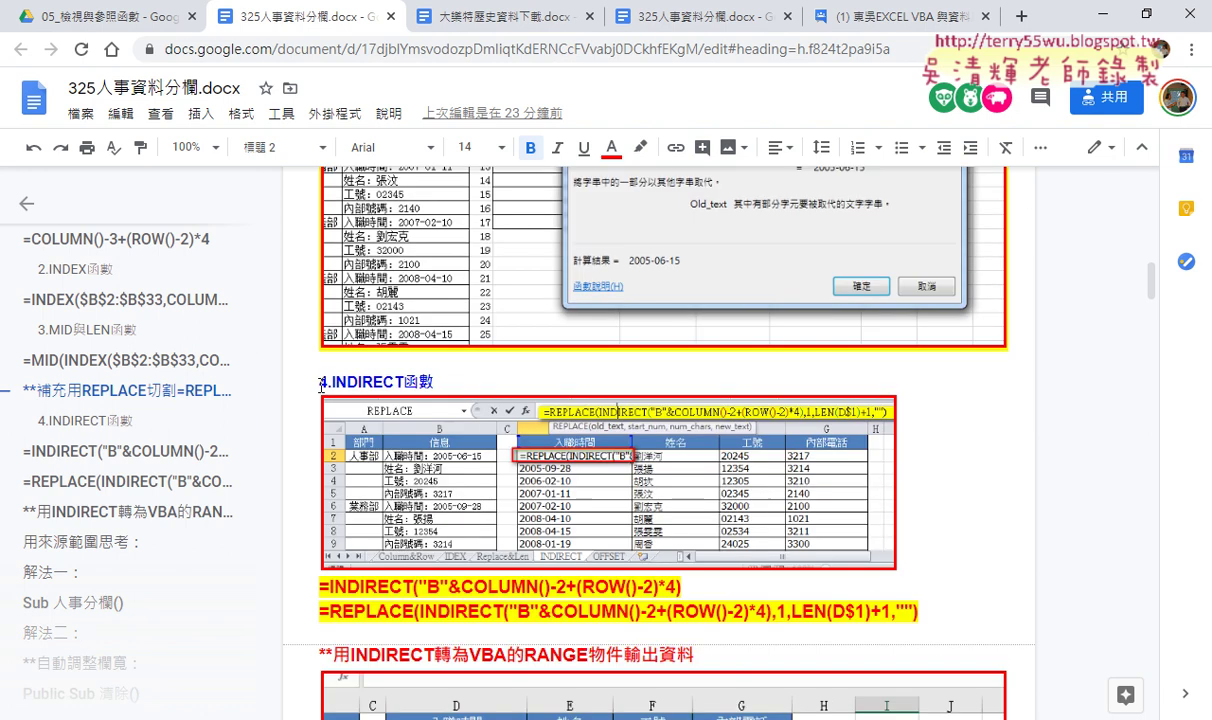
{"action": "left_click_drag", "start_coordinate": [318, 382], "coordinate": [440, 383]}
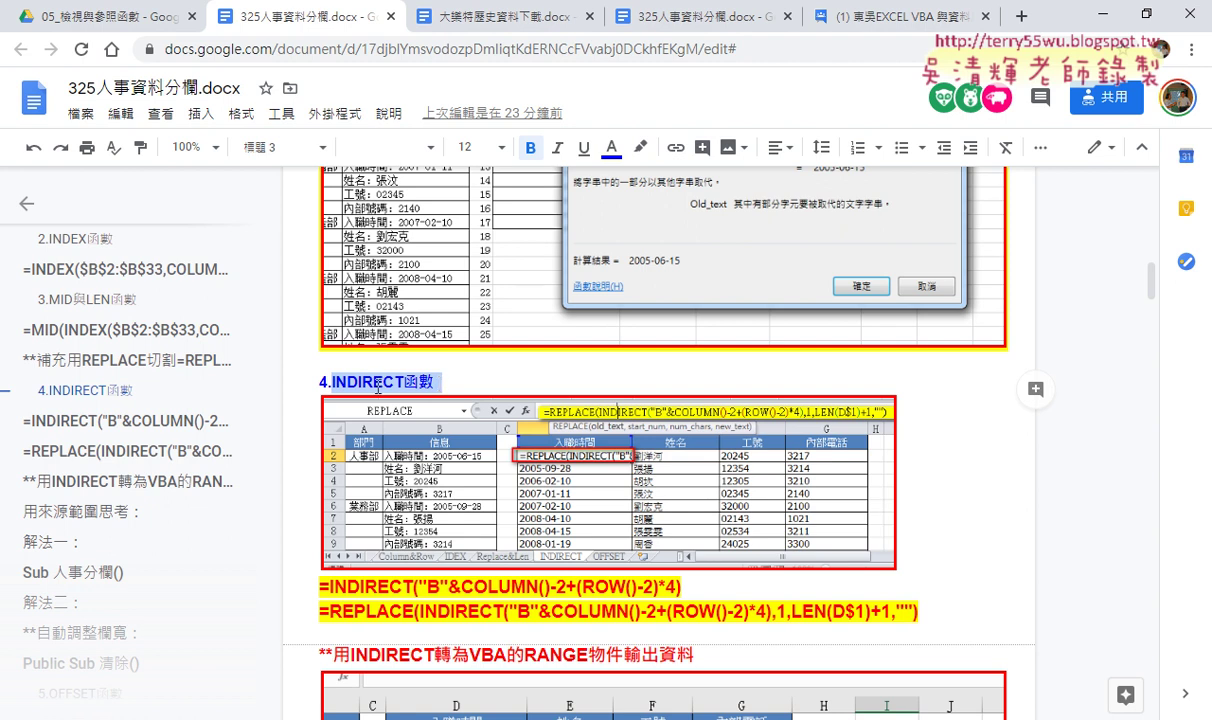
{"action": "scroll", "coordinate": [475, 423], "scroll_direction": "down", "scroll_amount": 2}
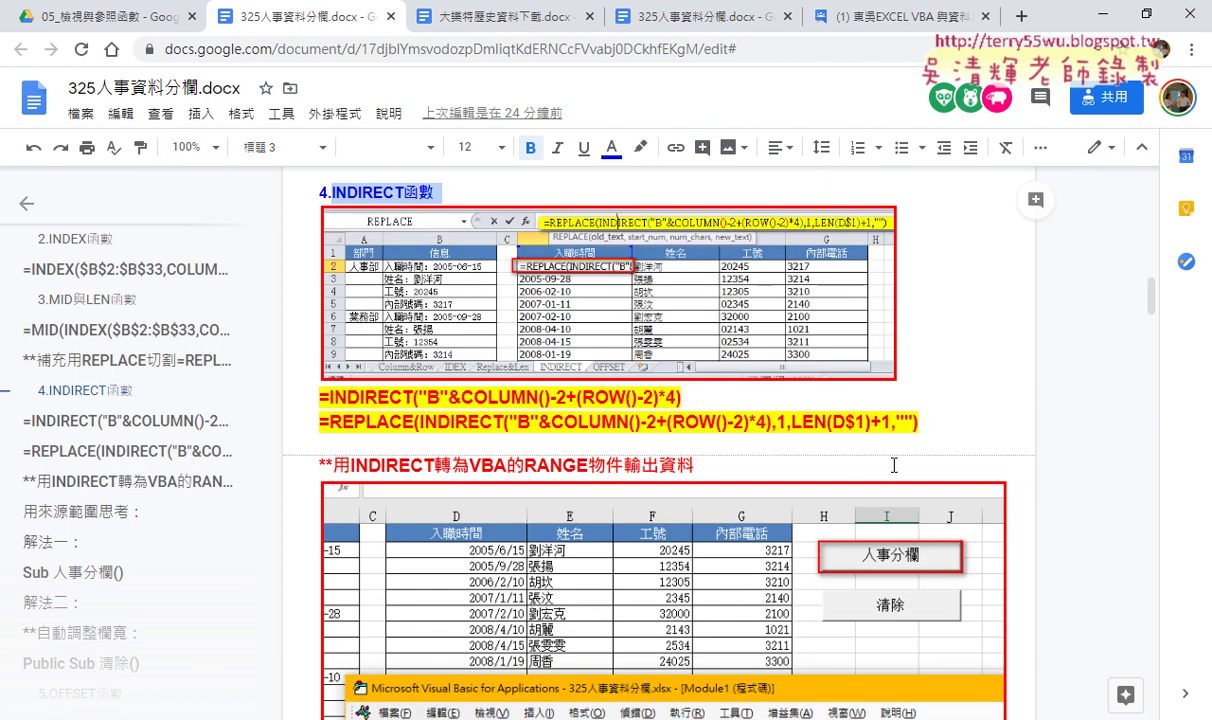
{"action": "scroll", "coordinate": [895, 465], "scroll_direction": "down", "scroll_amount": 2}
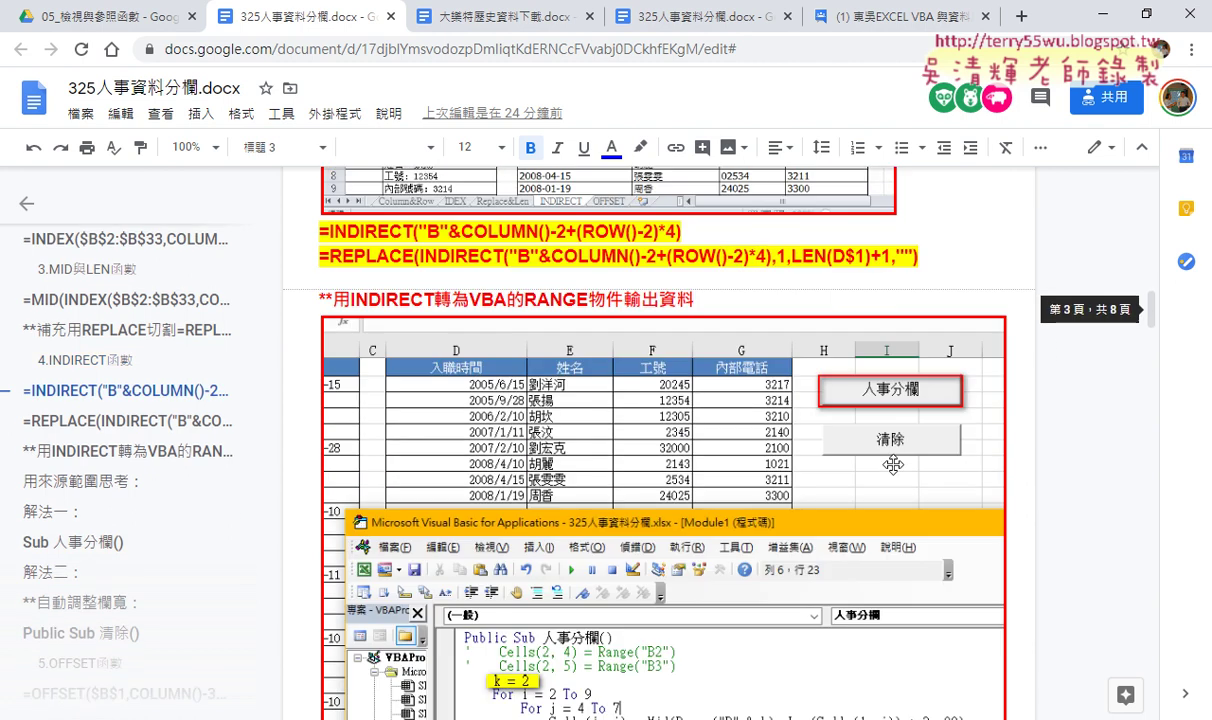
{"action": "left_click_drag", "start_coordinate": [526, 277], "coordinate": [620, 281]}
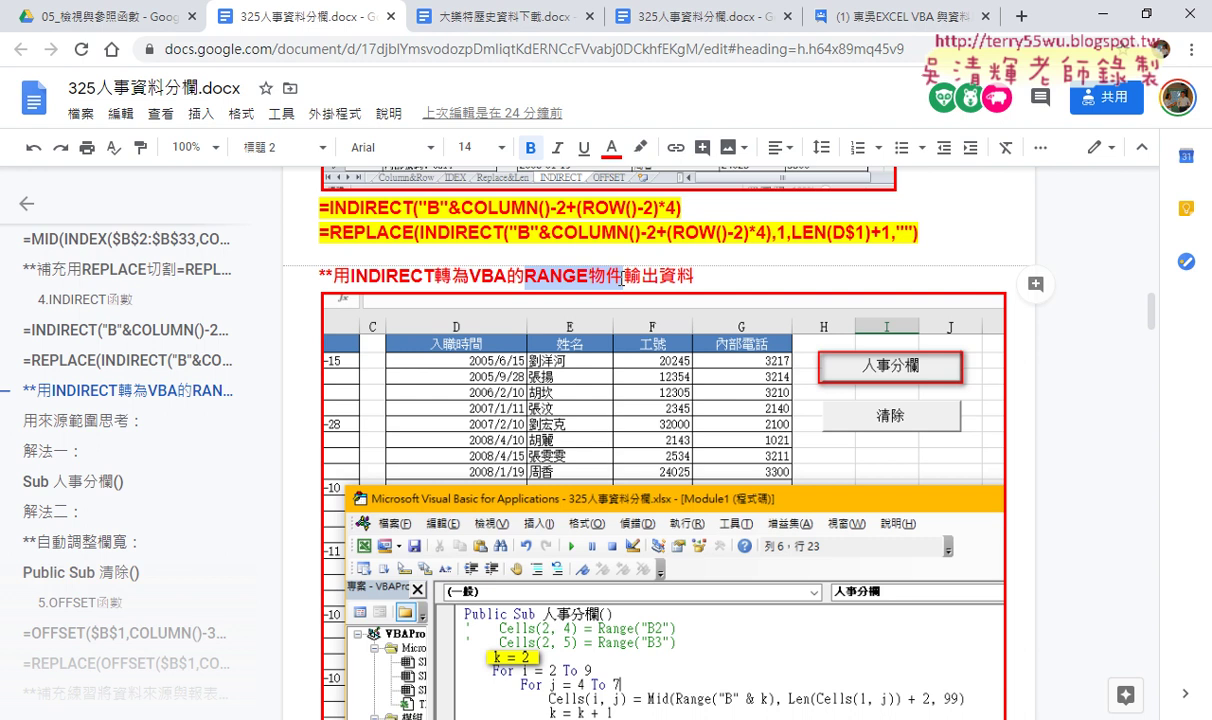
{"action": "scroll", "coordinate": [620, 280], "scroll_direction": "down", "scroll_amount": 3}
{"action": "scroll", "coordinate": [620, 280], "scroll_direction": "down", "scroll_amount": 3}
{"action": "scroll", "coordinate": [620, 280], "scroll_direction": "down", "scroll_amount": 2}
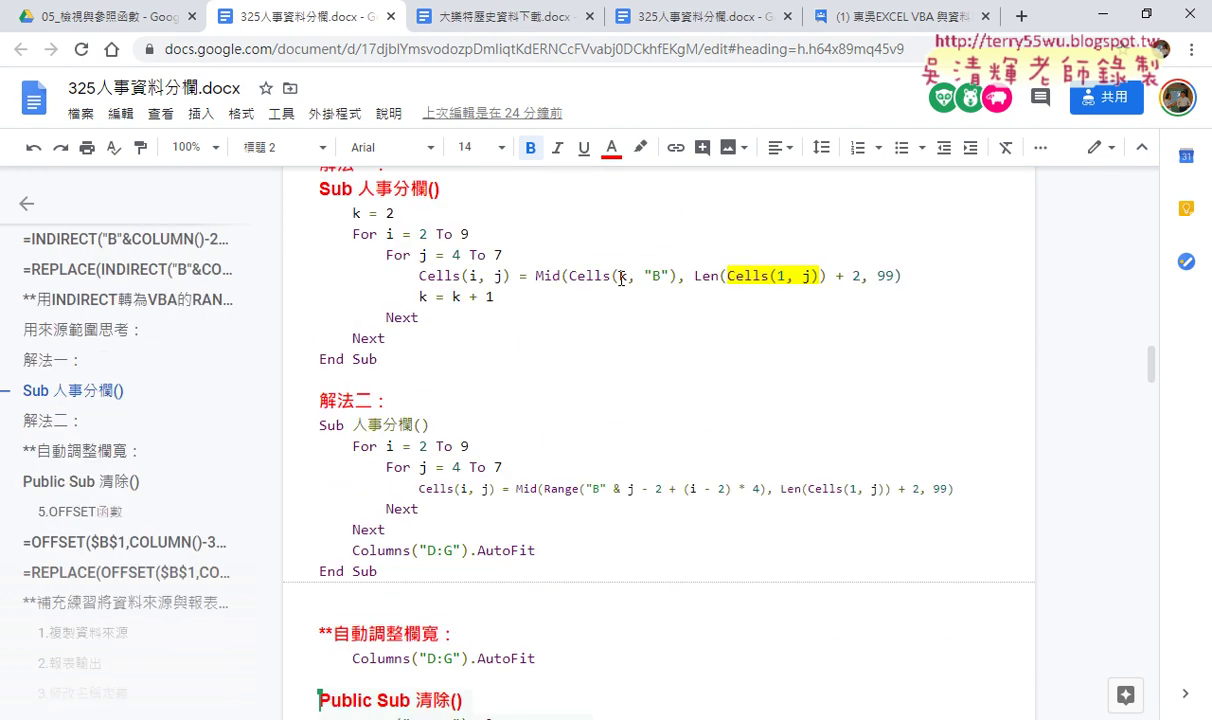
- Run the 人事分欄 macro to fill D2:G9 and clear the table, twice
{"action": "left_click", "coordinate": [378, 254]}
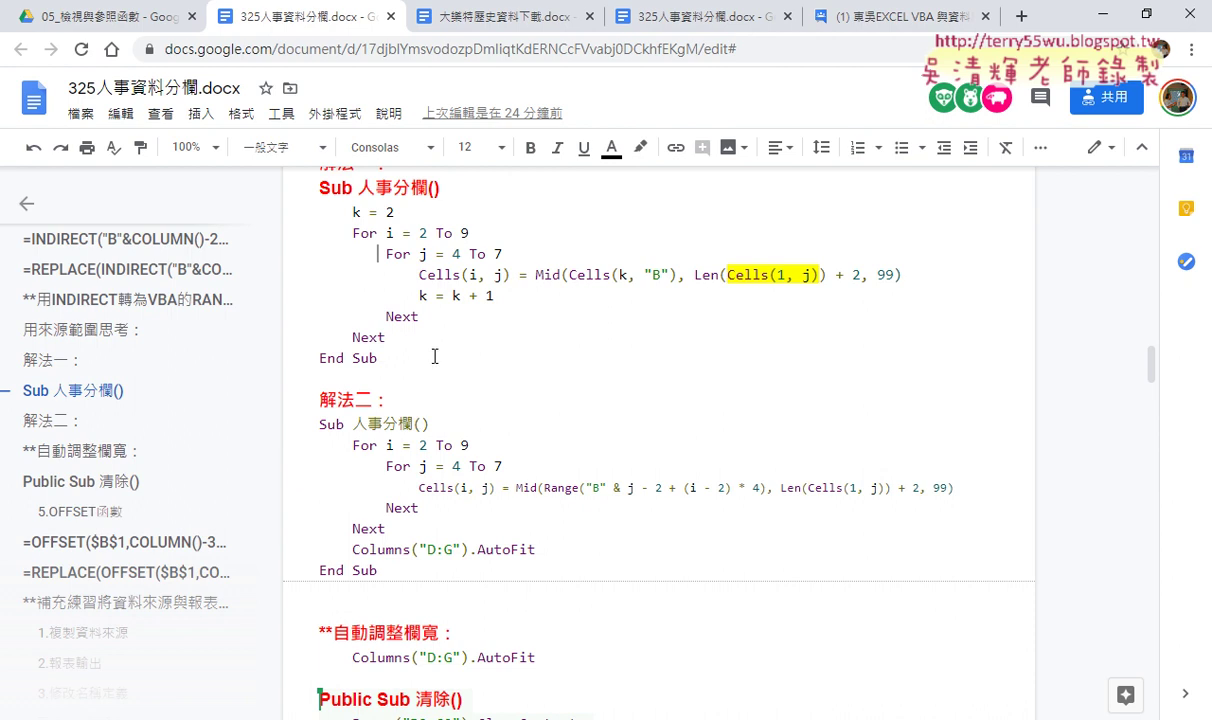
{"action": "scroll", "coordinate": [630, 474], "scroll_direction": "down", "scroll_amount": 1}
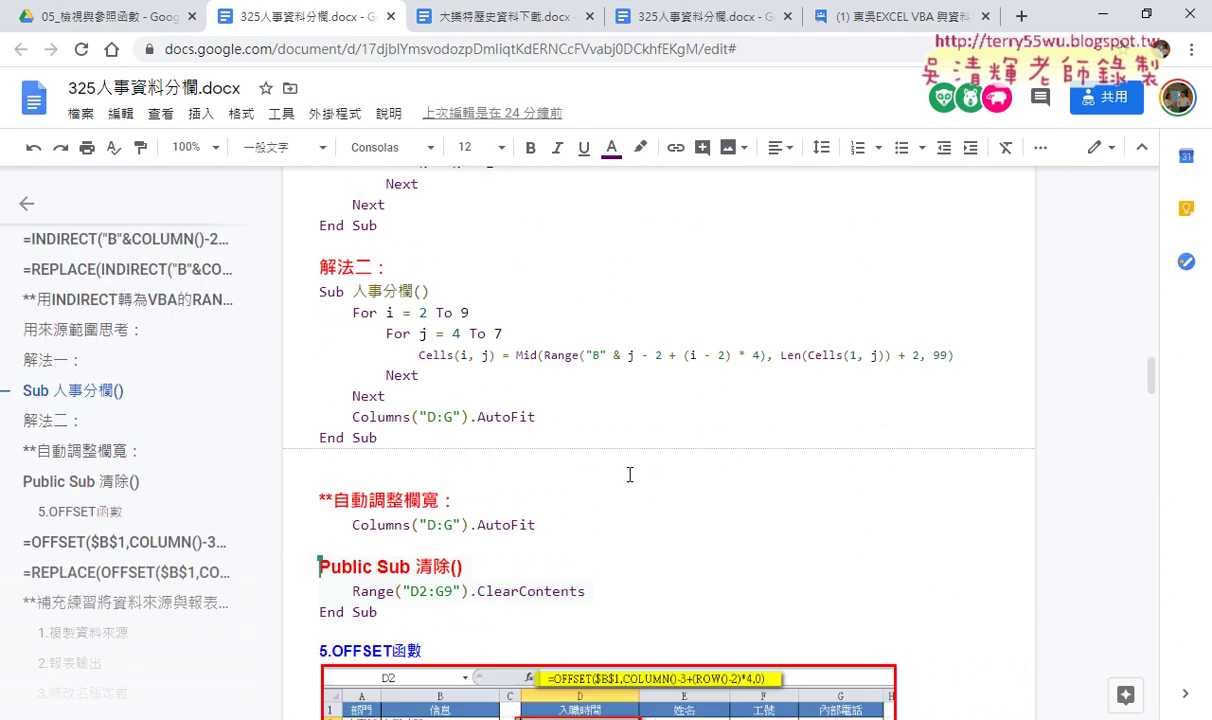
{"action": "scroll", "coordinate": [630, 474], "scroll_direction": "down", "scroll_amount": 1}
{"action": "scroll", "coordinate": [630, 474], "scroll_direction": "down", "scroll_amount": 1}
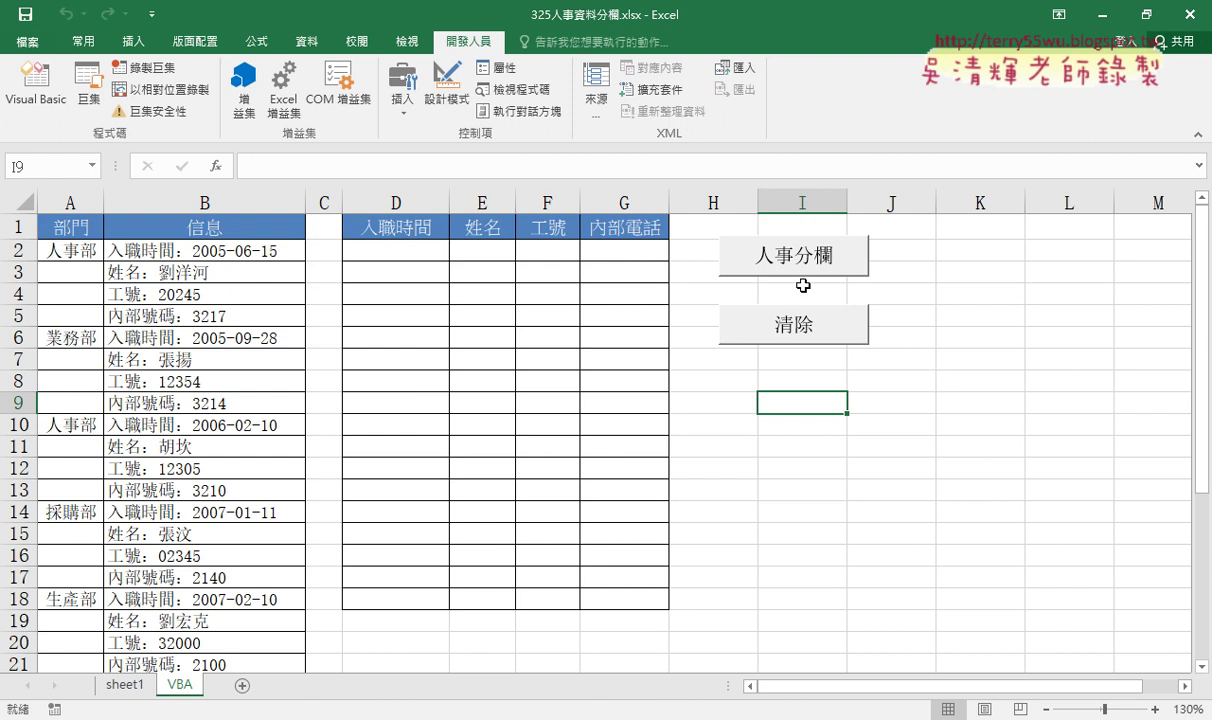
{"action": "left_click", "coordinate": [748, 250]}
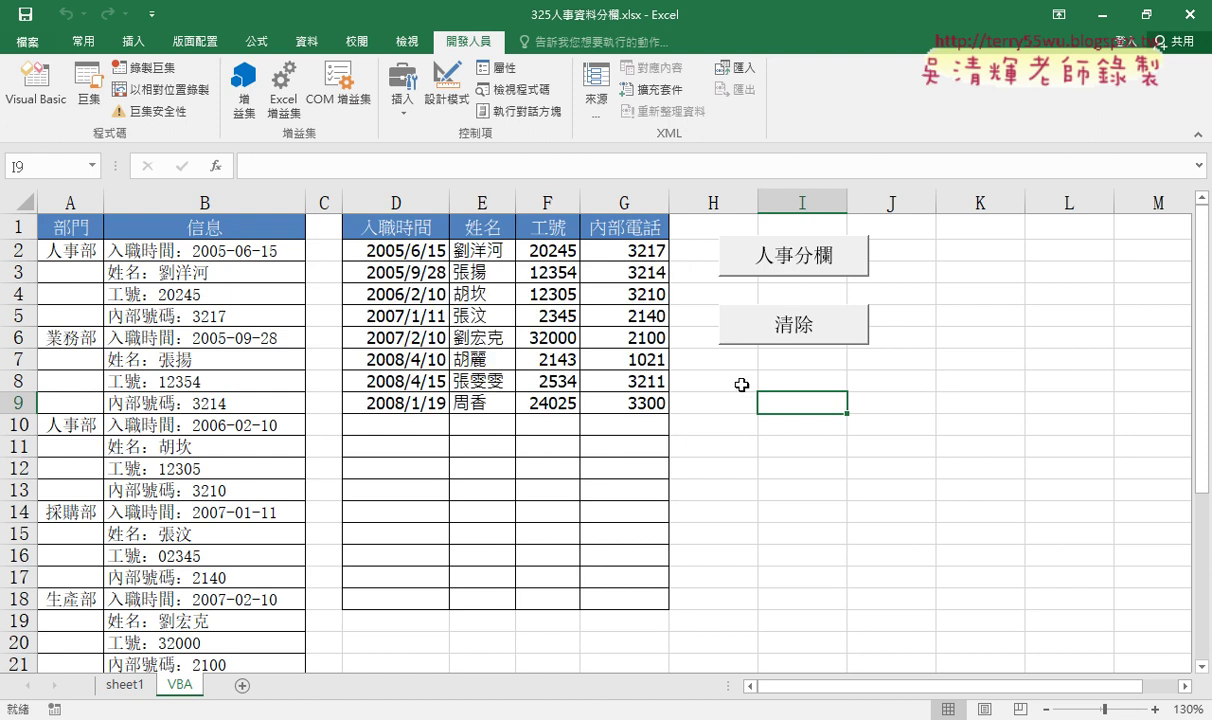
{"action": "left_click", "coordinate": [775, 330]}
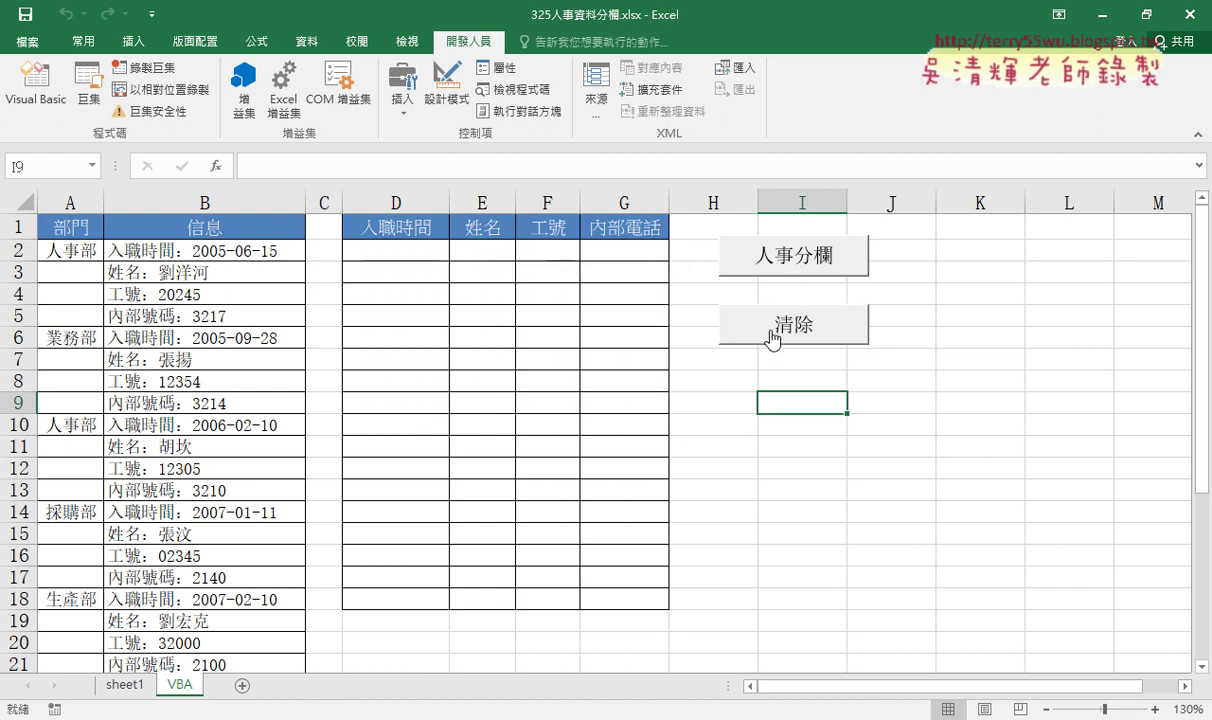
{"action": "left_click", "coordinate": [805, 264]}
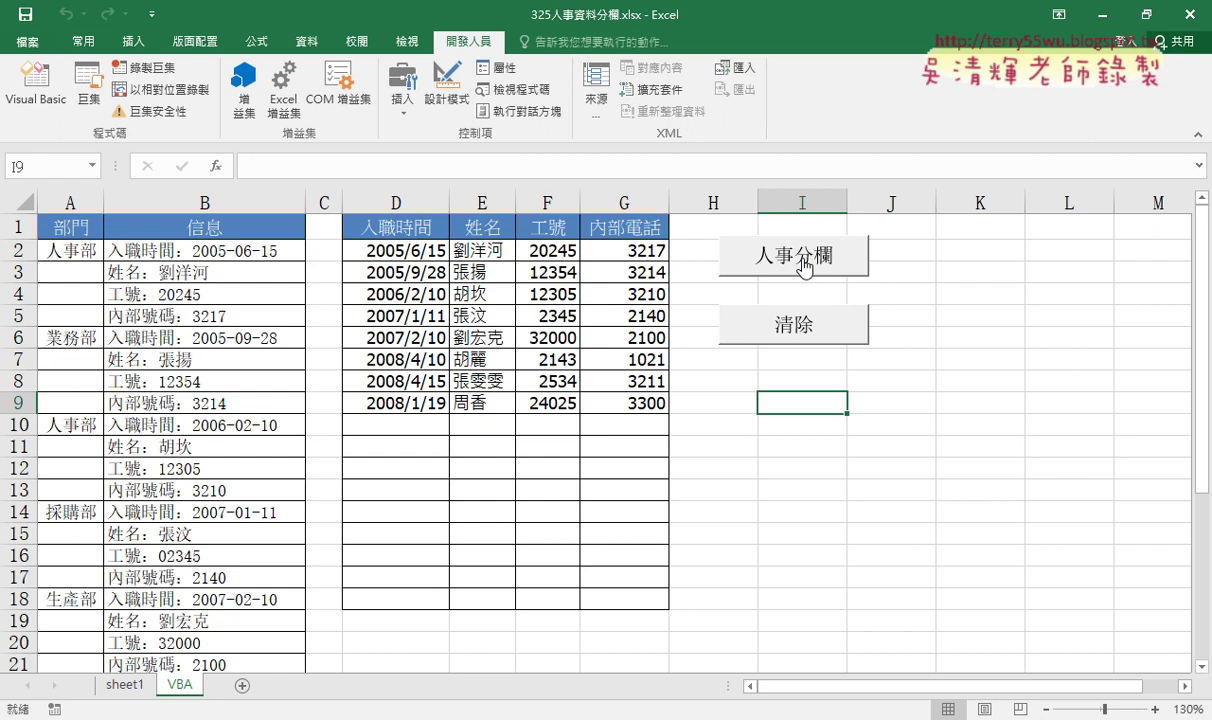
{"action": "left_click", "coordinate": [797, 337]}
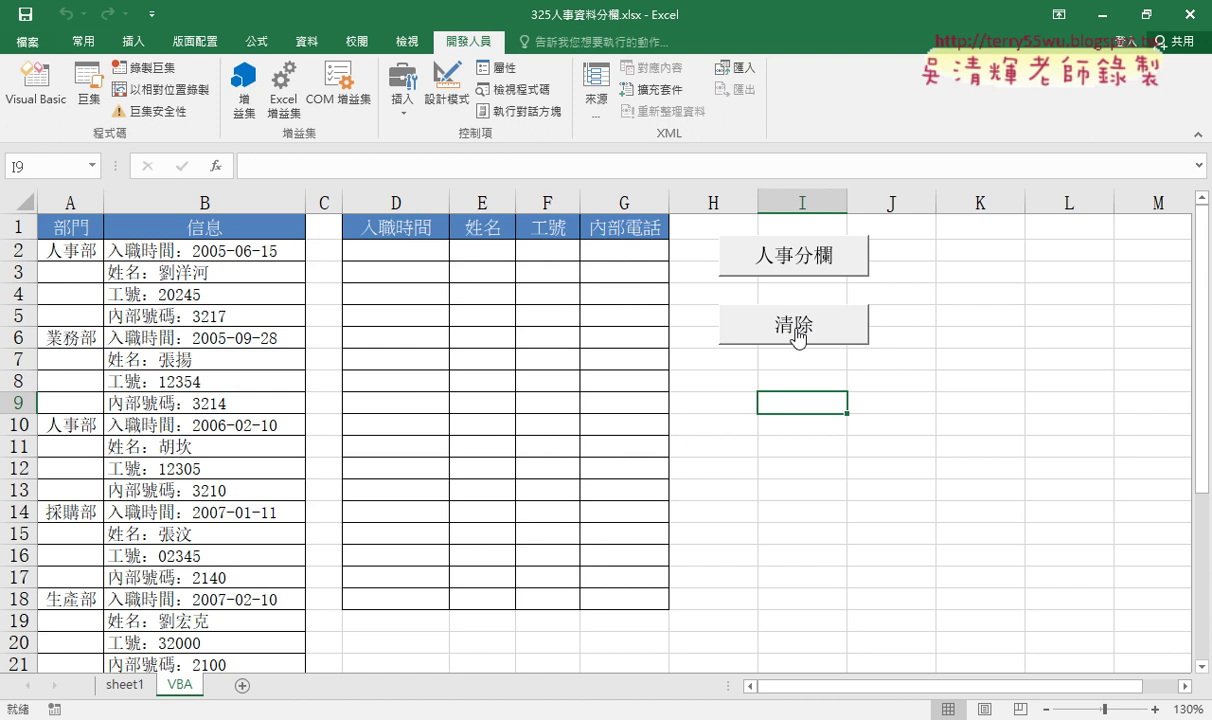
- Open the 人事分欄 macro's code in the VBA editor through Assign Macro > Edit
{"action": "right_click", "coordinate": [791, 259]}
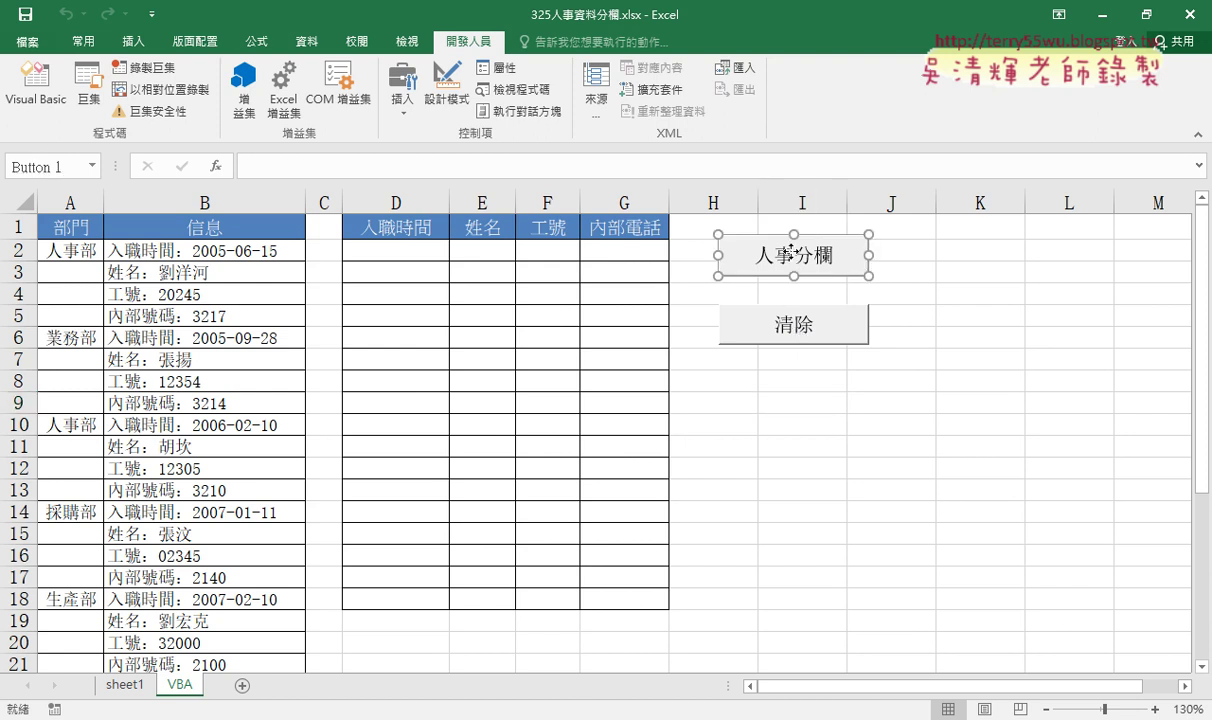
{"action": "left_click", "coordinate": [857, 406]}
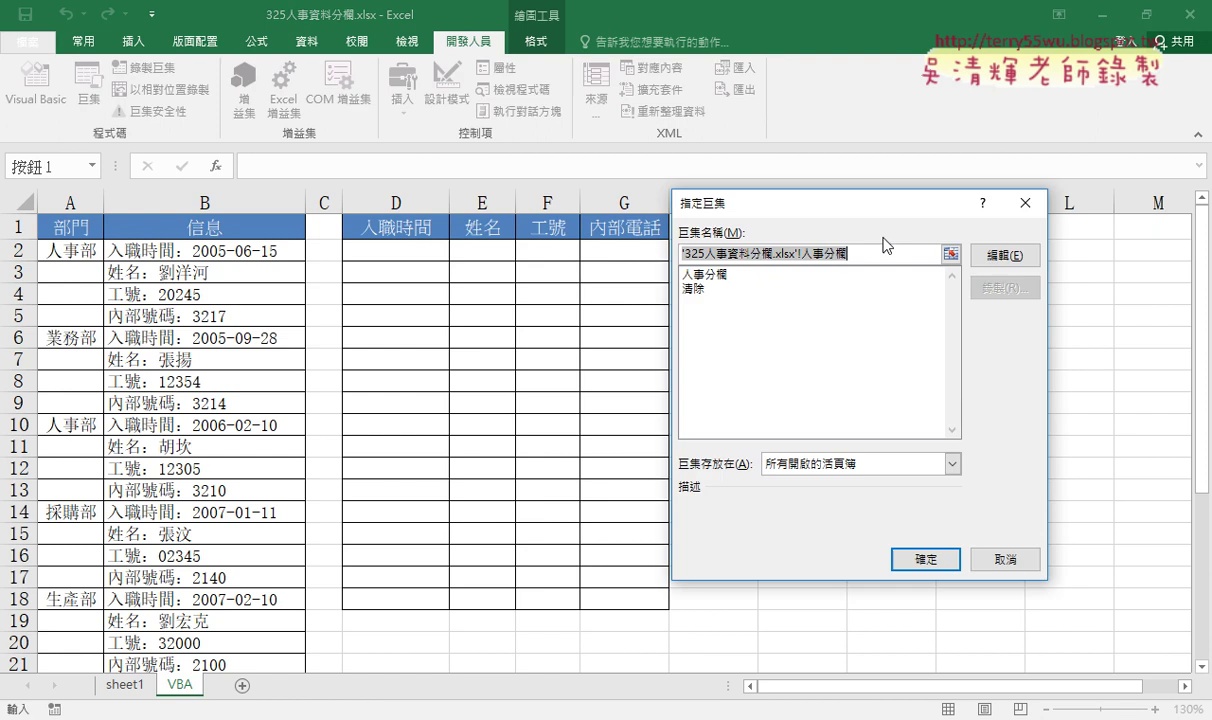
{"action": "left_click", "coordinate": [1018, 258]}
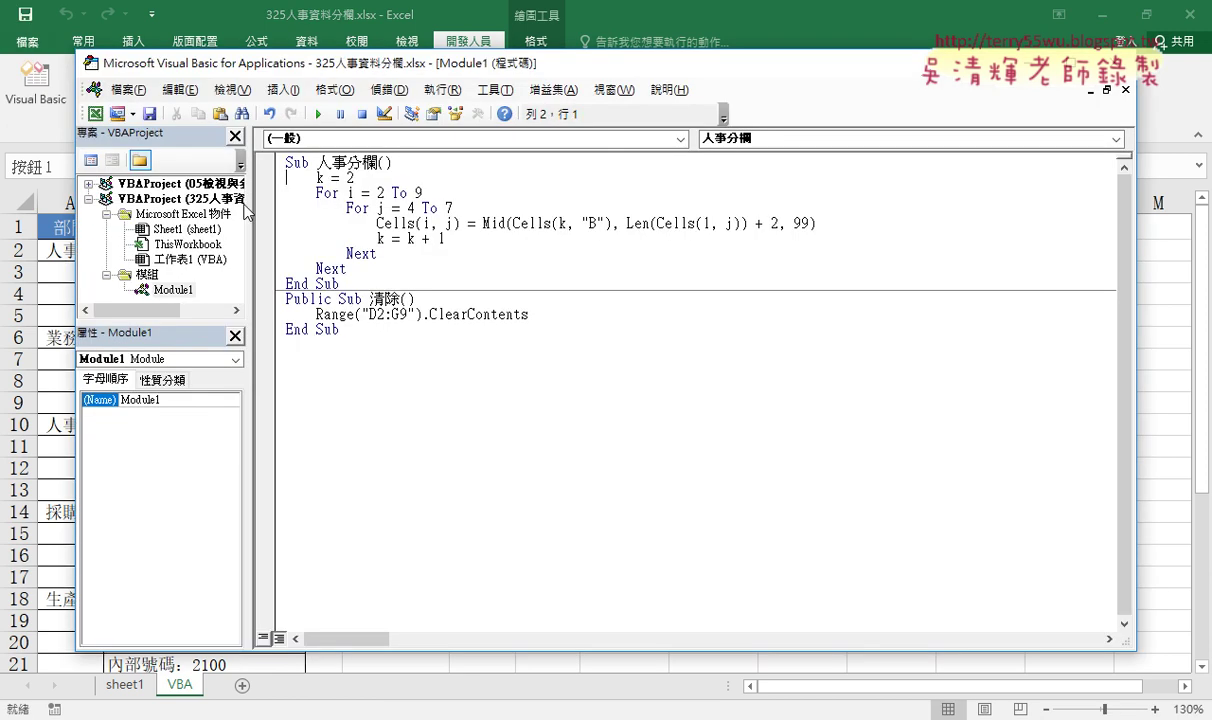
{"action": "left_click_drag", "start_coordinate": [310, 67], "coordinate": [737, 84]}
{"action": "right_click", "coordinate": [567, 279]}
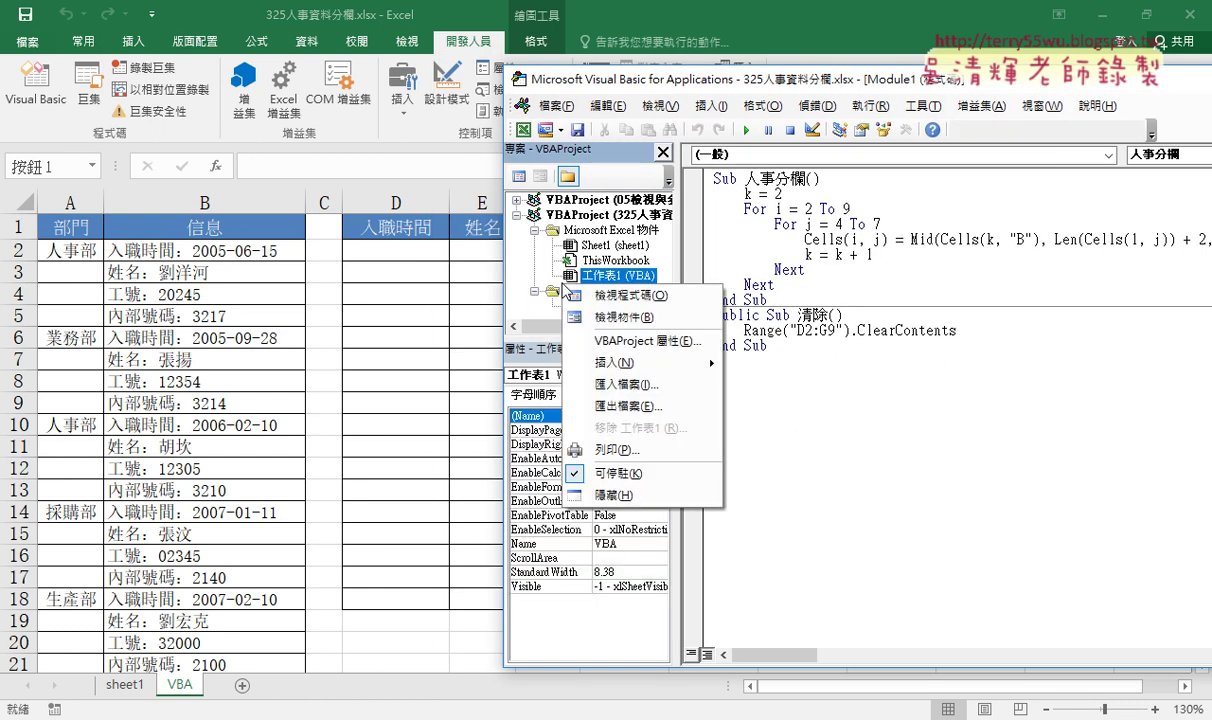
{"action": "left_click", "coordinate": [758, 383]}
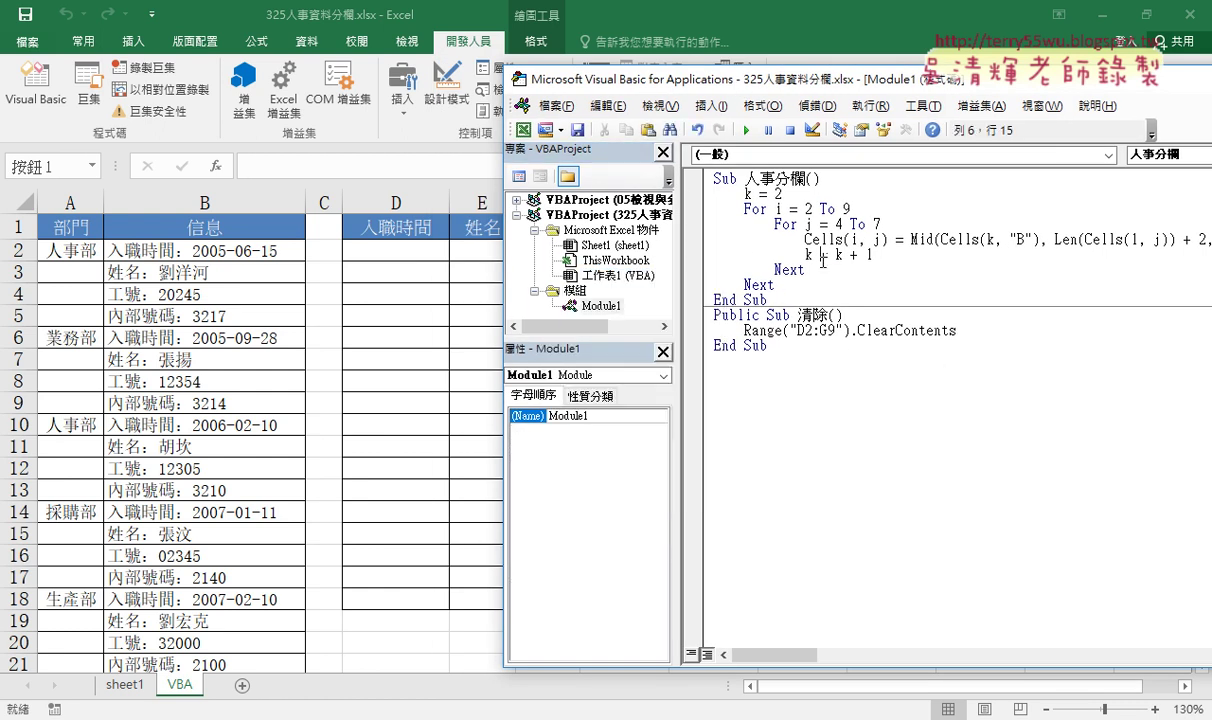
- Delete the loop code, leaving Sub 人事分欄 with one indented blank line before End Sub
{"action": "left_click_drag", "start_coordinate": [779, 285], "coordinate": [730, 203]}
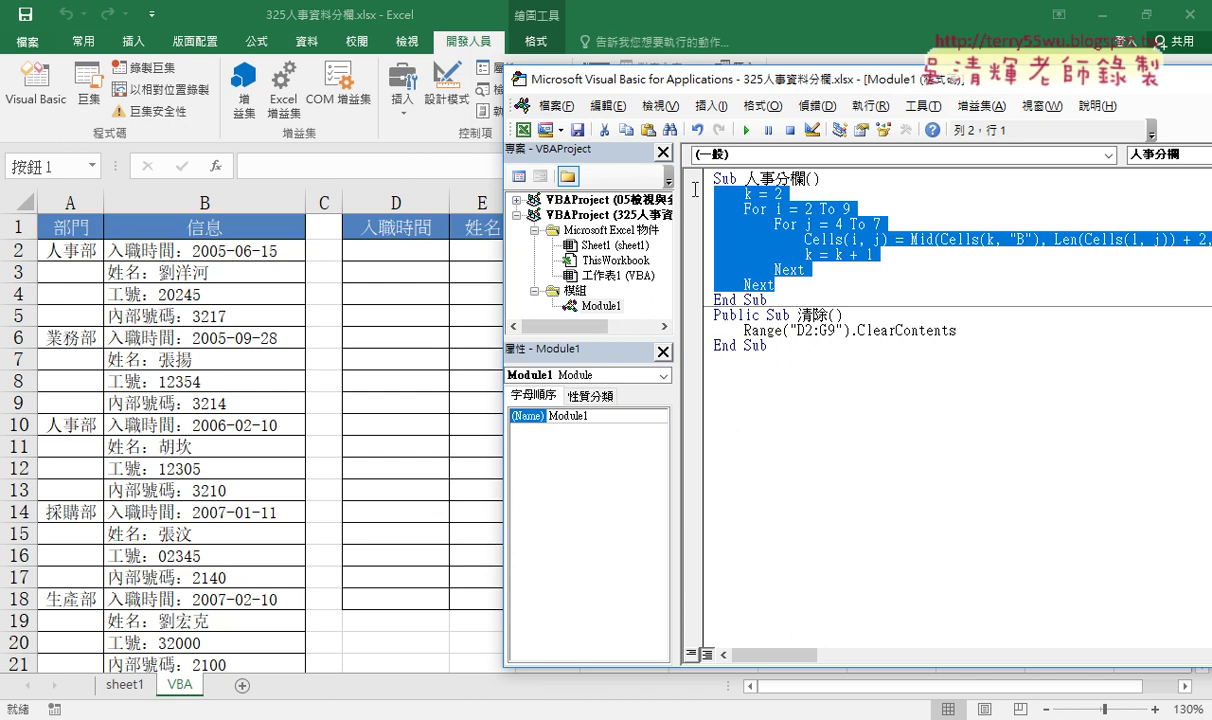
{"action": "key", "text": "Delete"}
{"action": "key", "text": "Up"}
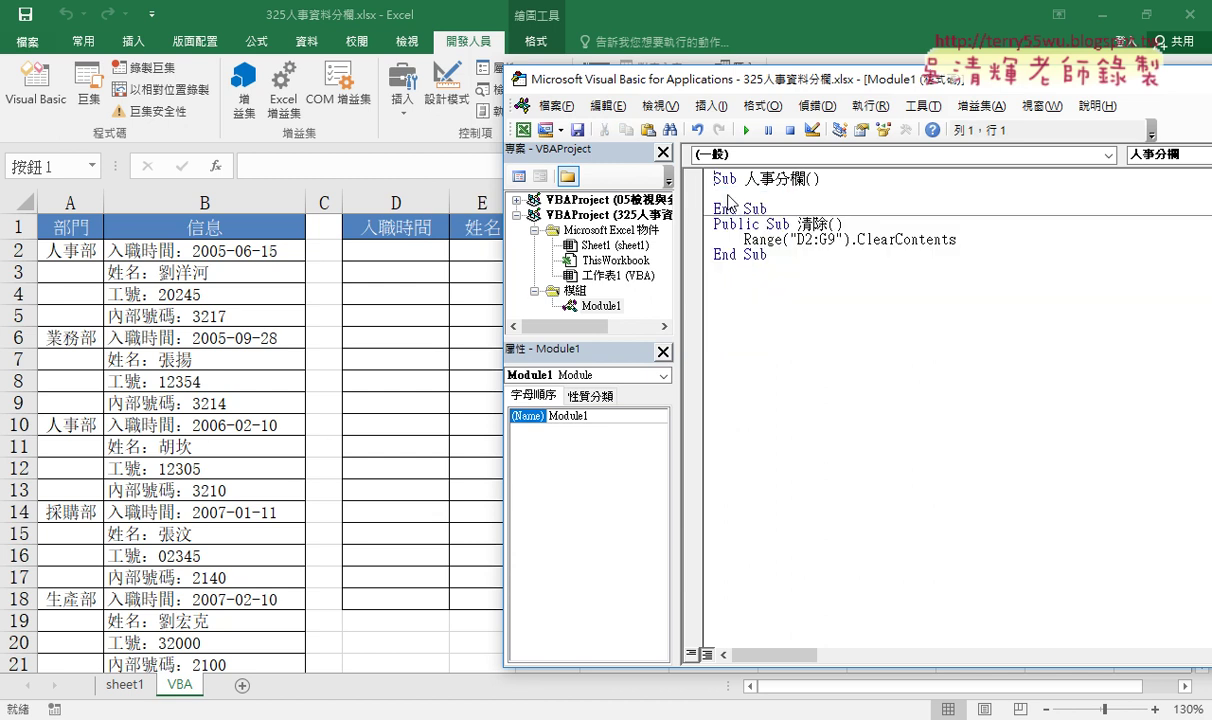
{"action": "left_click_drag", "start_coordinate": [806, 179], "coordinate": [826, 206]}
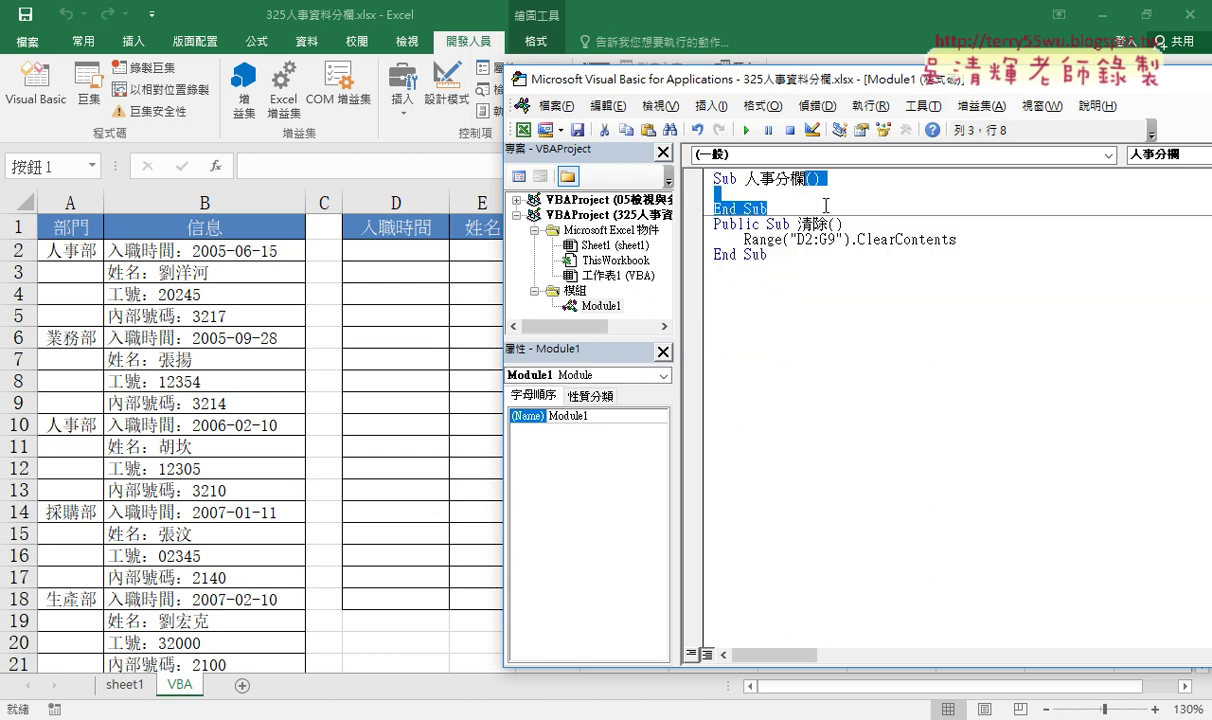
{"action": "key", "text": "Delete"}
{"action": "key", "text": "Return"}
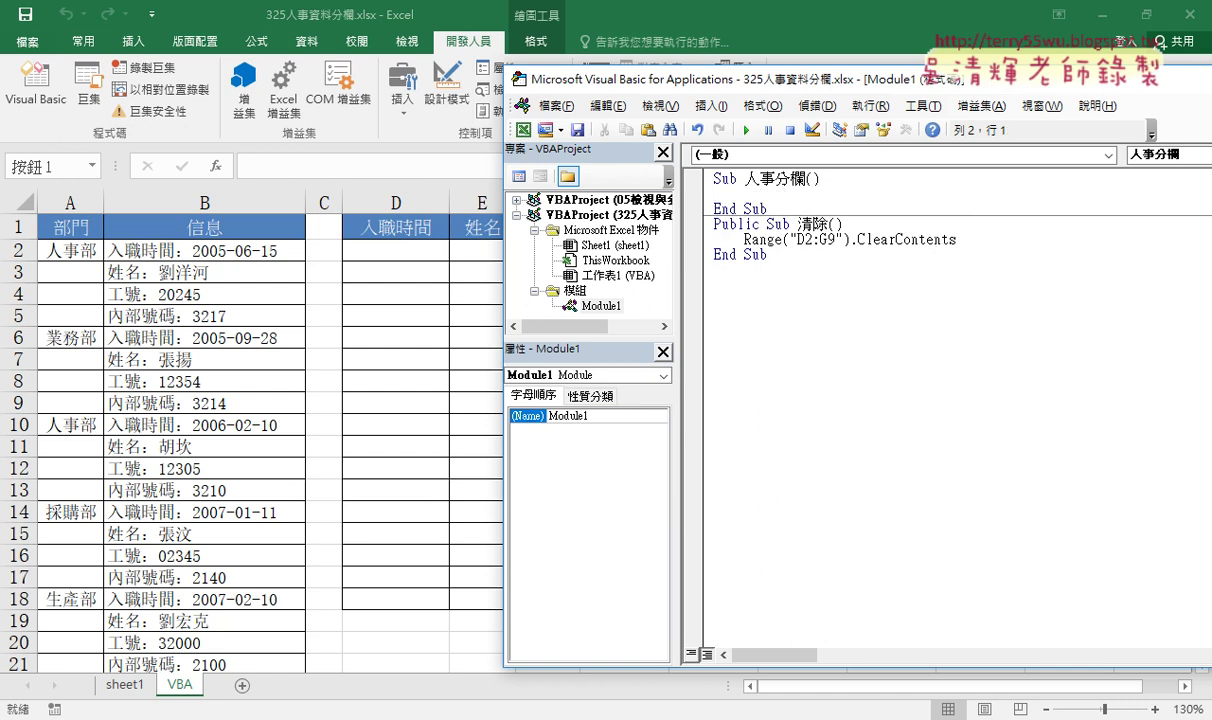
{"action": "key", "text": "Tab"}
{"action": "left_click_drag", "start_coordinate": [675, 245], "coordinate": [600, 256]}
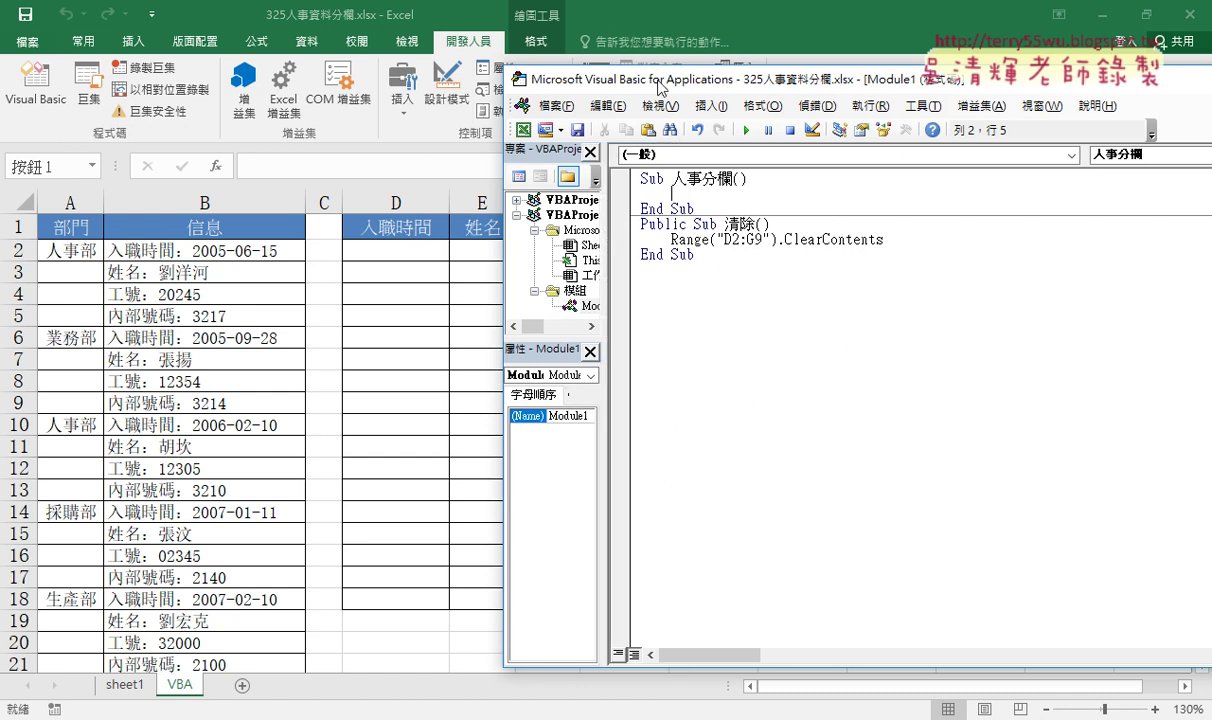
{"action": "left_click_drag", "start_coordinate": [660, 89], "coordinate": [838, 88]}
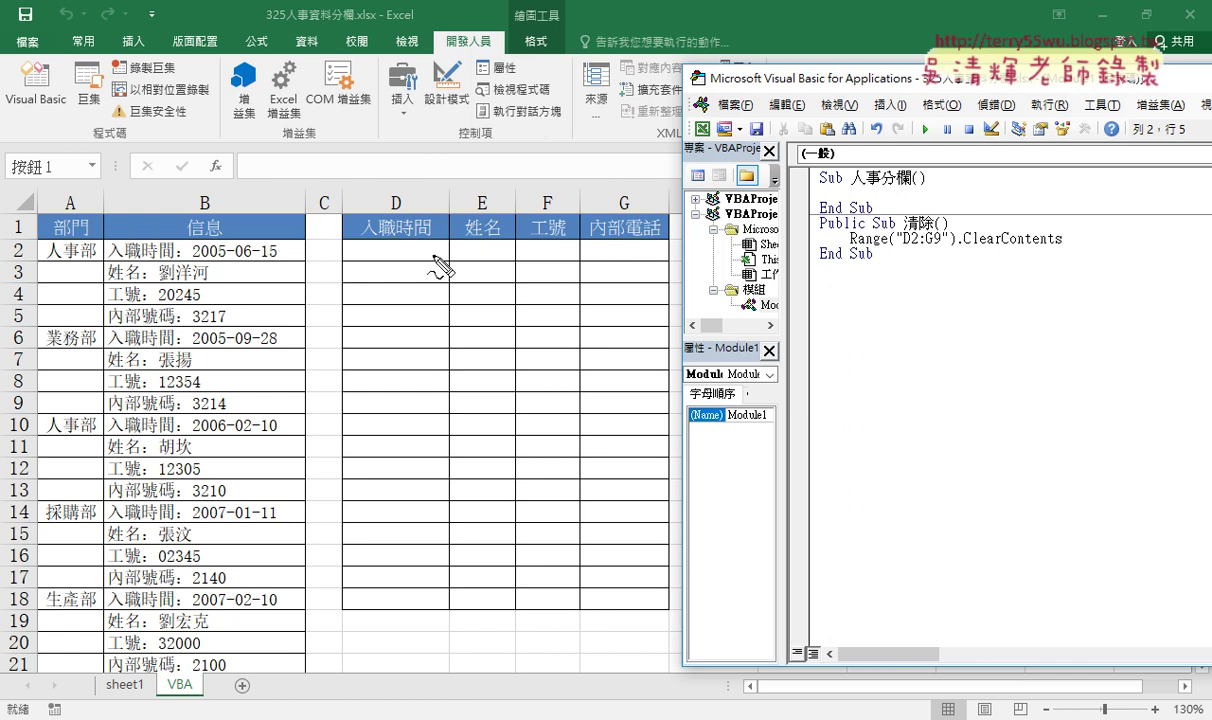
- Mark columns B–C and the D2:G9 output area in red, then type For i = 2 To 9
{"action": "left_click_drag", "start_coordinate": [339, 241], "coordinate": [336, 370]}
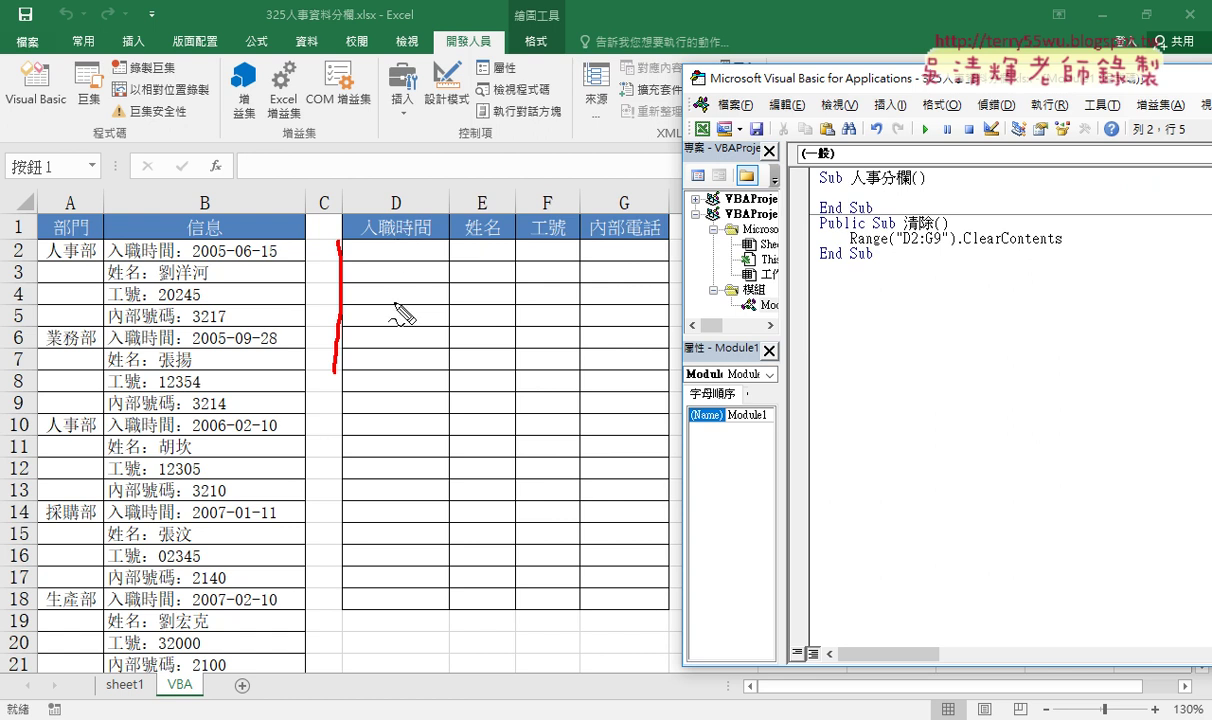
{"action": "mouse_move", "coordinate": [337, 371]}
{"action": "left_mouse_down"}
{"action": "mouse_move", "coordinate": [342, 418]}
{"action": "mouse_move", "coordinate": [682, 426]}
{"action": "left_mouse_up"}
{"action": "mouse_move", "coordinate": [343, 240]}
{"action": "left_mouse_down"}
{"action": "mouse_move", "coordinate": [660, 238]}
{"action": "mouse_move", "coordinate": [655, 412]}
{"action": "left_mouse_up"}
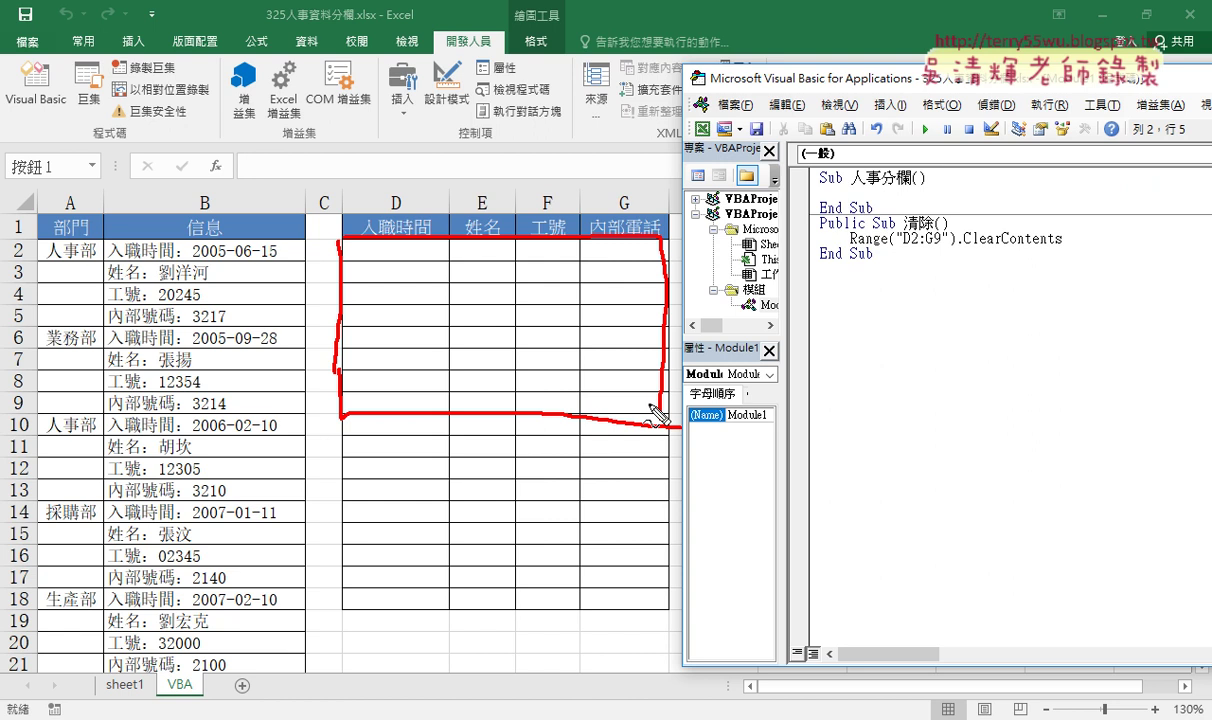
{"action": "left_click_drag", "start_coordinate": [235, 141], "coordinate": [322, 236]}
{"action": "mouse_move", "coordinate": [184, 215]}
{"action": "left_mouse_down"}
{"action": "mouse_move", "coordinate": [228, 140]}
{"action": "mouse_move", "coordinate": [346, 238]}
{"action": "left_mouse_up"}
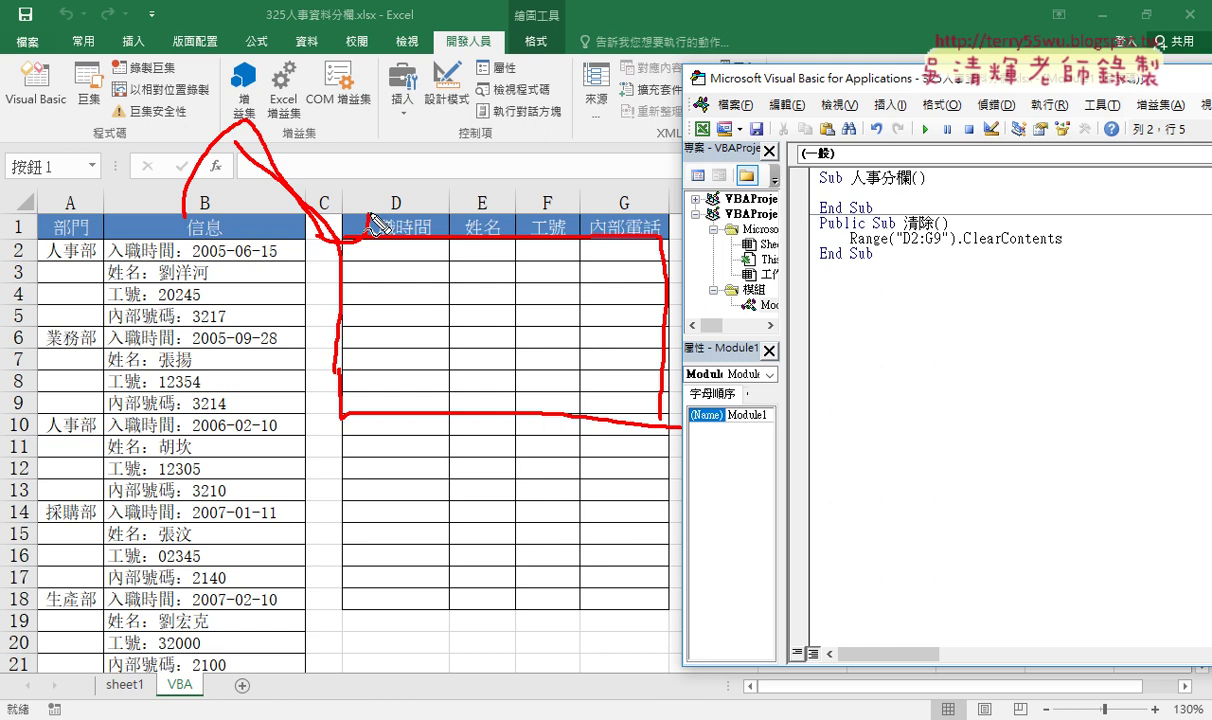
{"action": "key", "text": "Escape"}
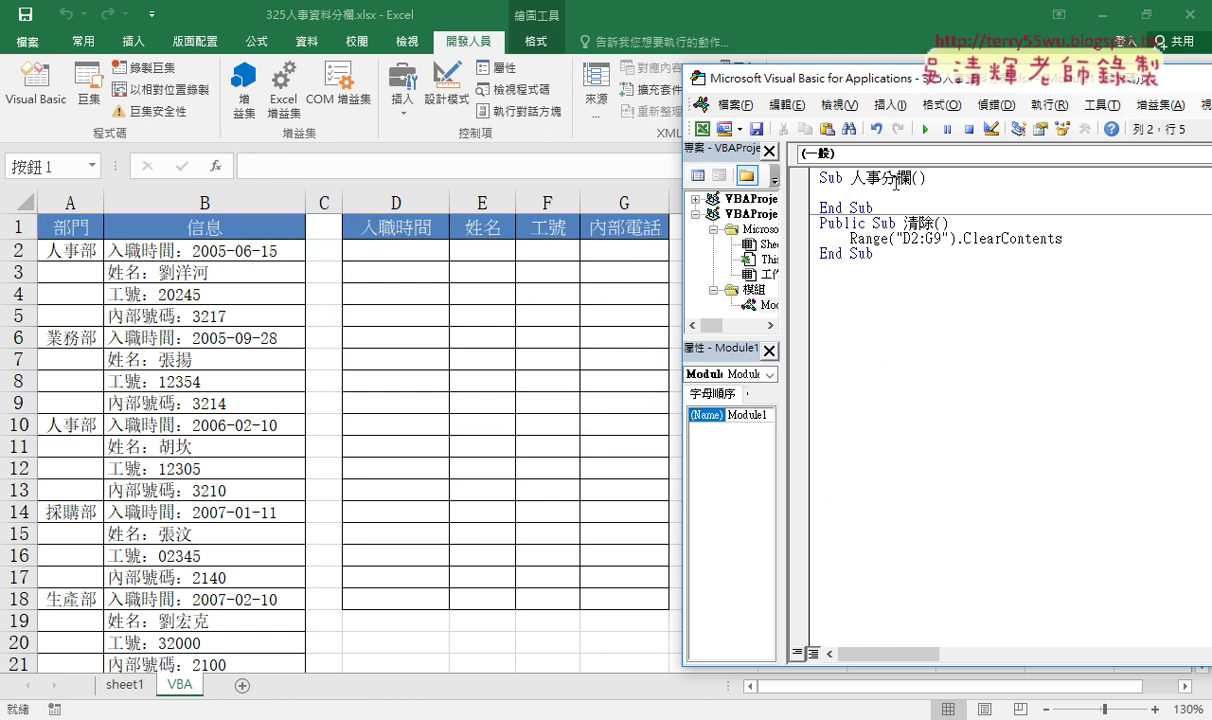
{"action": "type", "text": "fo"}
{"action": "type", "text": "r i"}
{"action": "type", "text": "=2"}
{"action": "type", "text": " t"}
{"action": "type", "text": "o 9"}
- Close the i loop with a Next line, leaving a blank body line
{"action": "key", "text": "Return"}
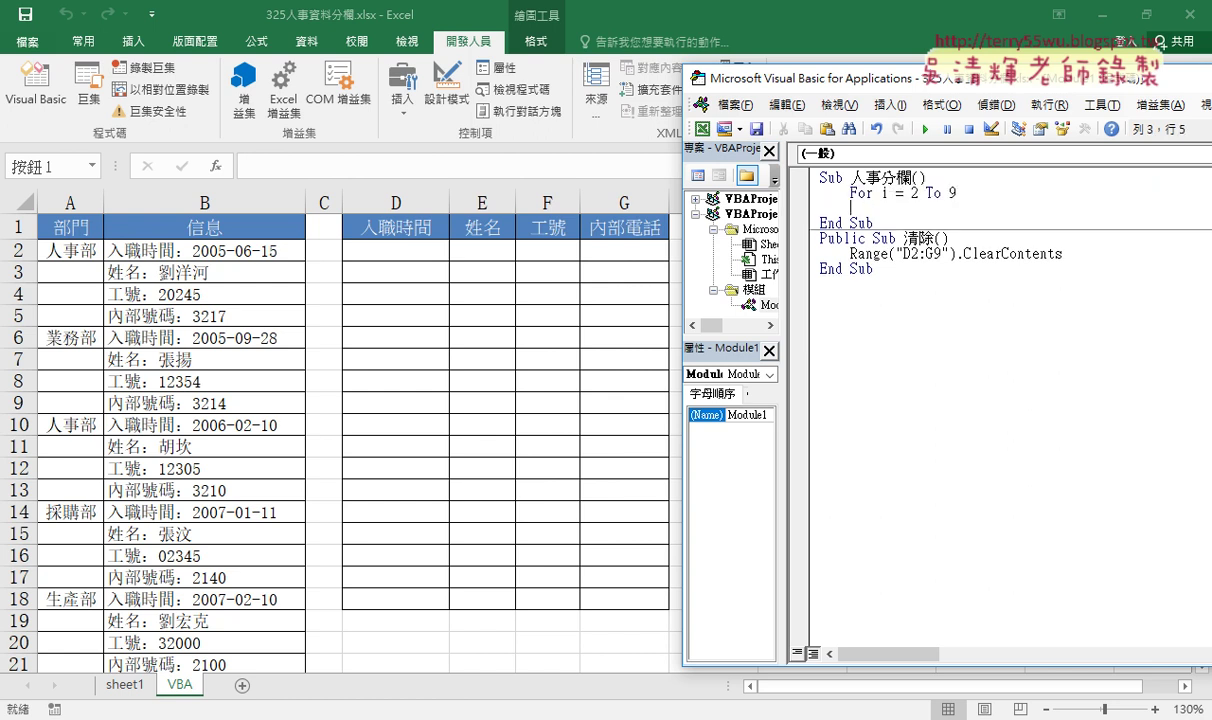
{"action": "key", "text": "Return"}
{"action": "type", "text": "next"}
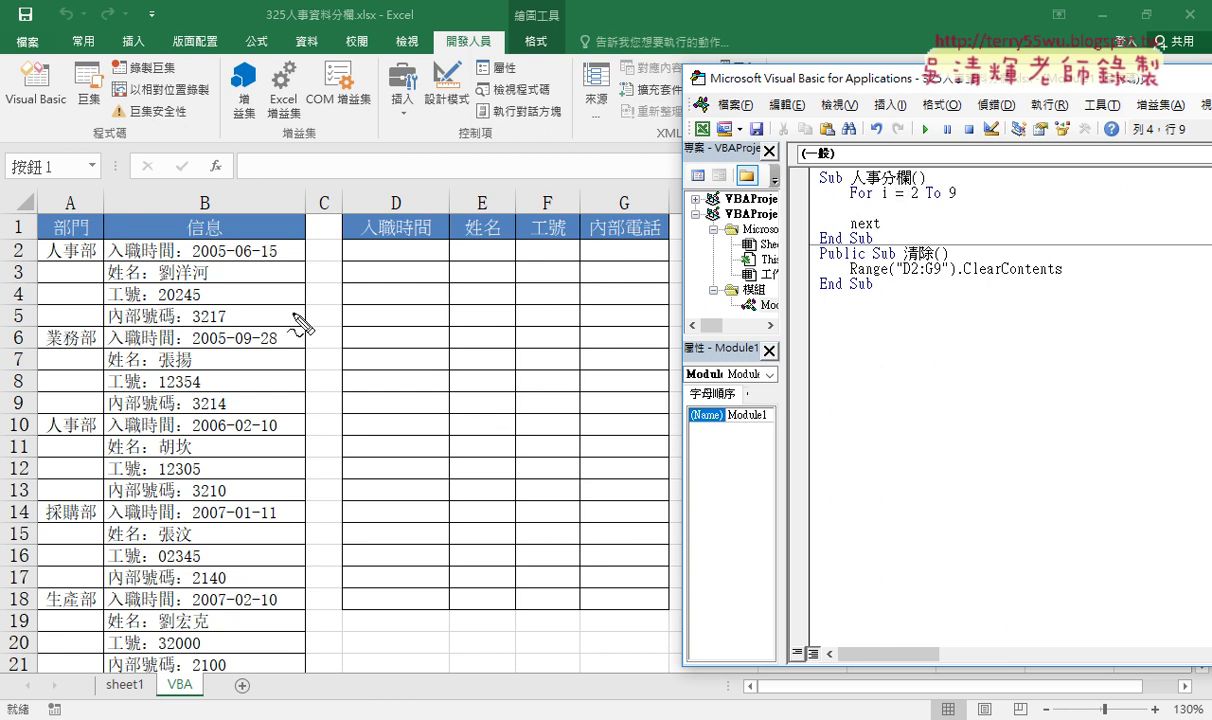
- Annotate rows 2–9 and columns D (4) to G (7) as the loop ranges, then clear the marks
{"action": "mouse_move", "coordinate": [339, 243]}
{"action": "left_mouse_down"}
{"action": "mouse_move", "coordinate": [341, 410]}
{"action": "mouse_move", "coordinate": [660, 418]}
{"action": "left_mouse_up"}
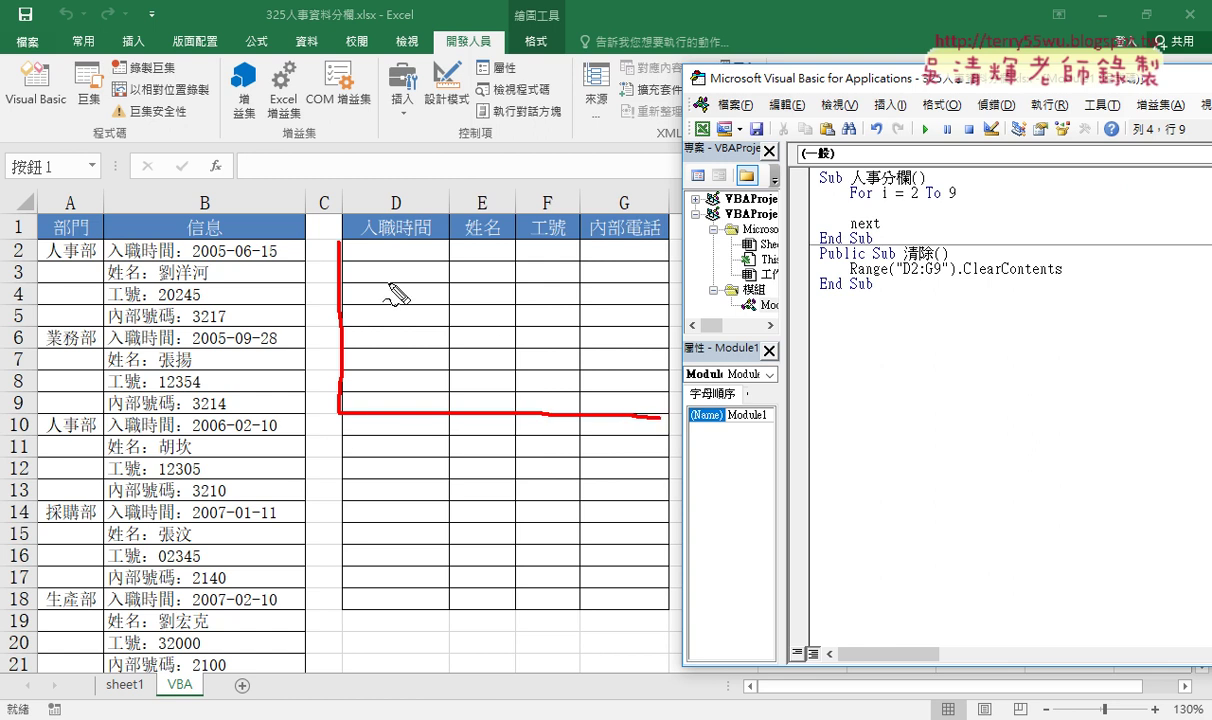
{"action": "mouse_move", "coordinate": [344, 241]}
{"action": "left_mouse_down"}
{"action": "mouse_move", "coordinate": [671, 242]}
{"action": "mouse_move", "coordinate": [661, 413]}
{"action": "left_mouse_up"}
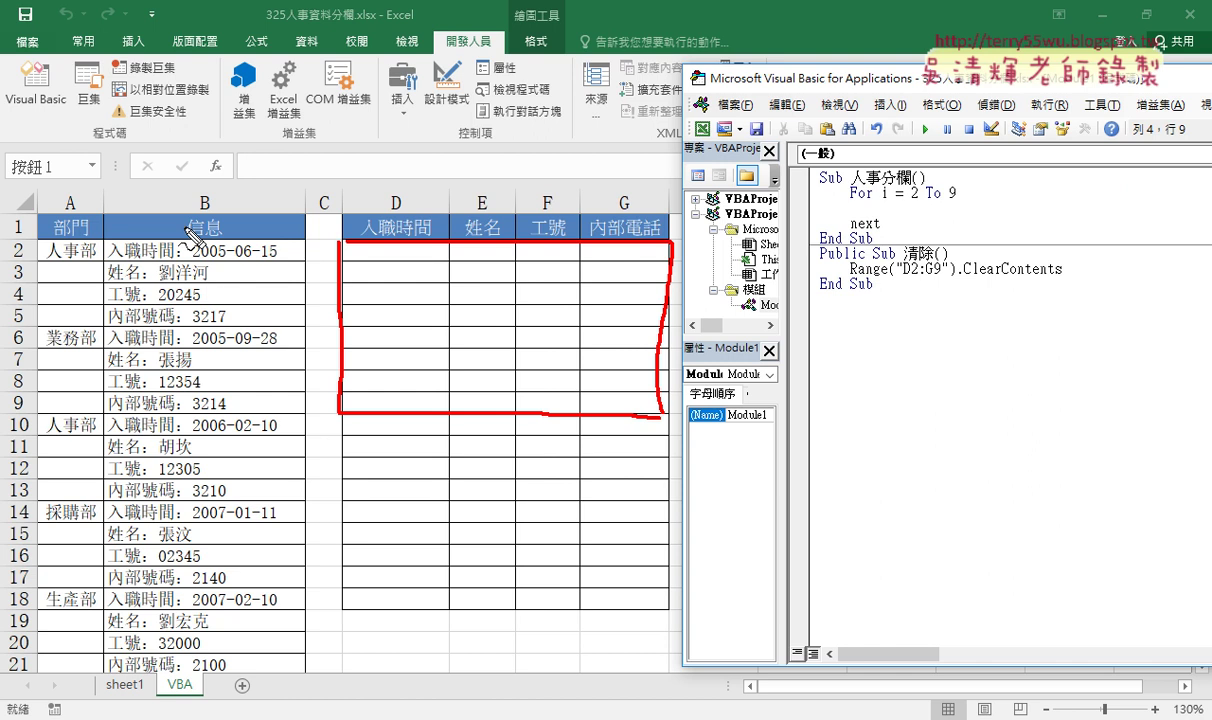
{"action": "mouse_move", "coordinate": [191, 236]}
{"action": "left_mouse_down"}
{"action": "mouse_move", "coordinate": [410, 150]}
{"action": "mouse_move", "coordinate": [483, 235]}
{"action": "mouse_move", "coordinate": [509, 200]}
{"action": "left_mouse_up"}
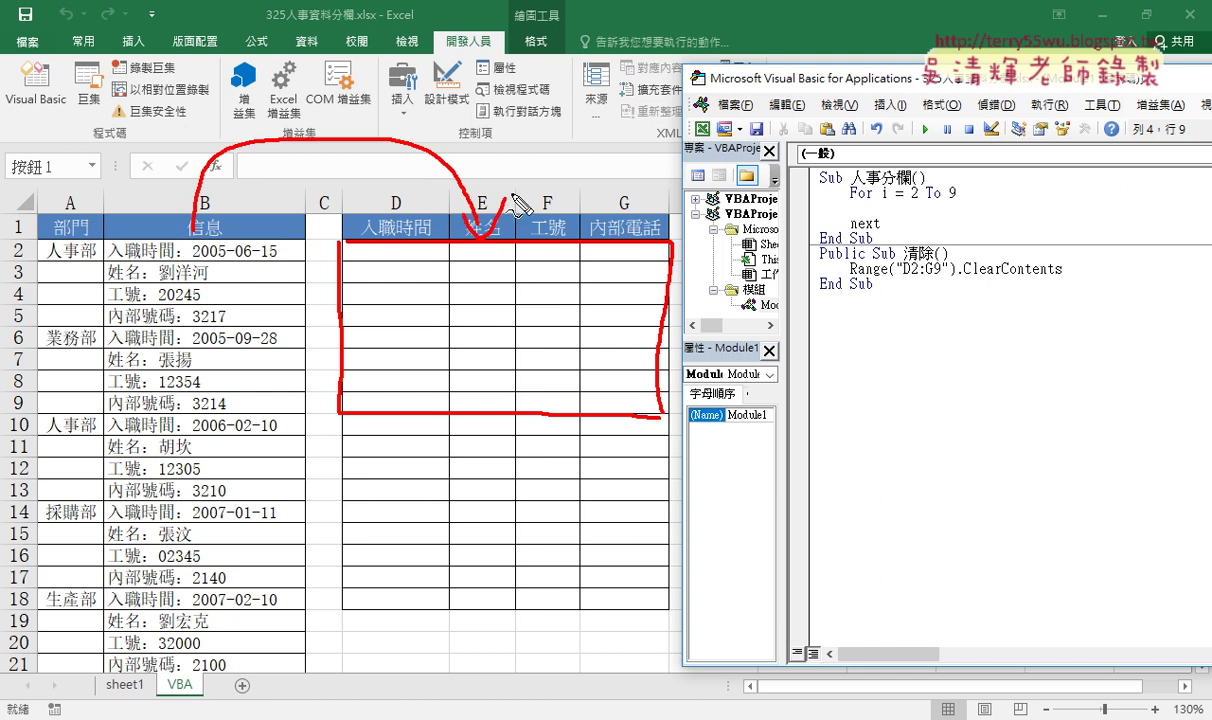
{"action": "mouse_move", "coordinate": [312, 252]}
{"action": "left_mouse_down"}
{"action": "mouse_move", "coordinate": [318, 268]}
{"action": "mouse_move", "coordinate": [345, 265]}
{"action": "left_mouse_up"}
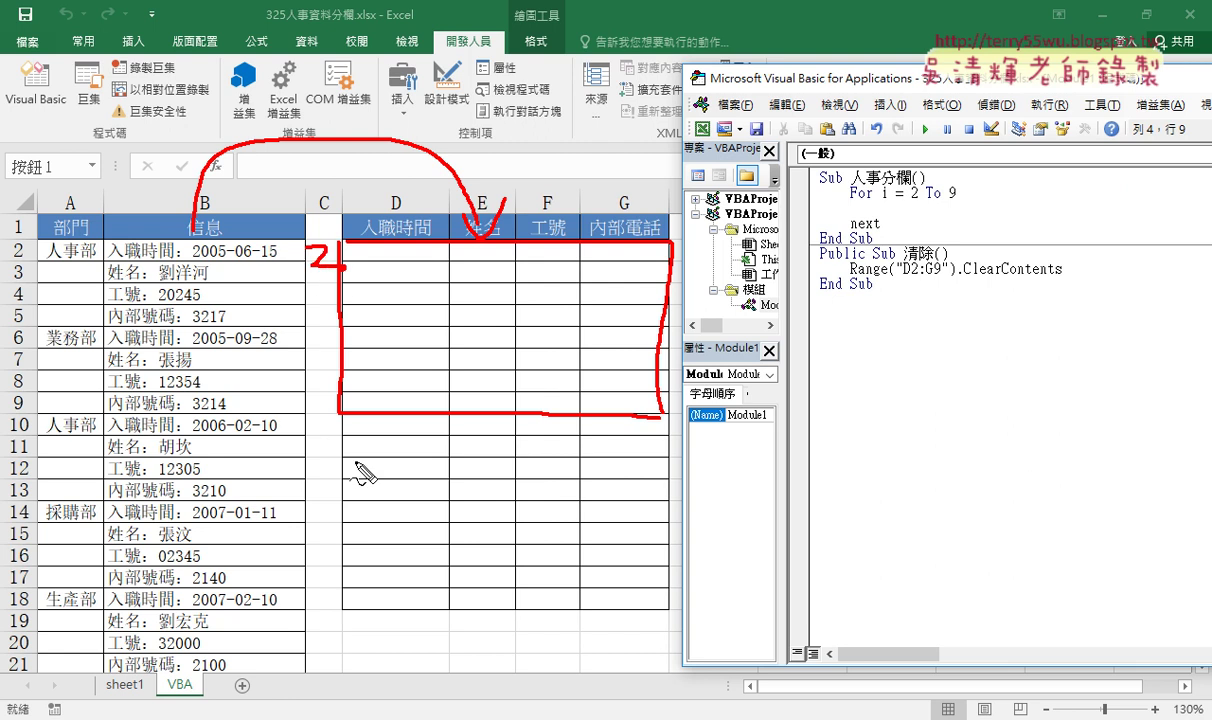
{"action": "left_click_drag", "start_coordinate": [313, 388], "coordinate": [297, 432]}
{"action": "mouse_move", "coordinate": [393, 88]}
{"action": "left_mouse_down"}
{"action": "mouse_move", "coordinate": [345, 140]}
{"action": "mouse_move", "coordinate": [399, 185]}
{"action": "left_mouse_up"}
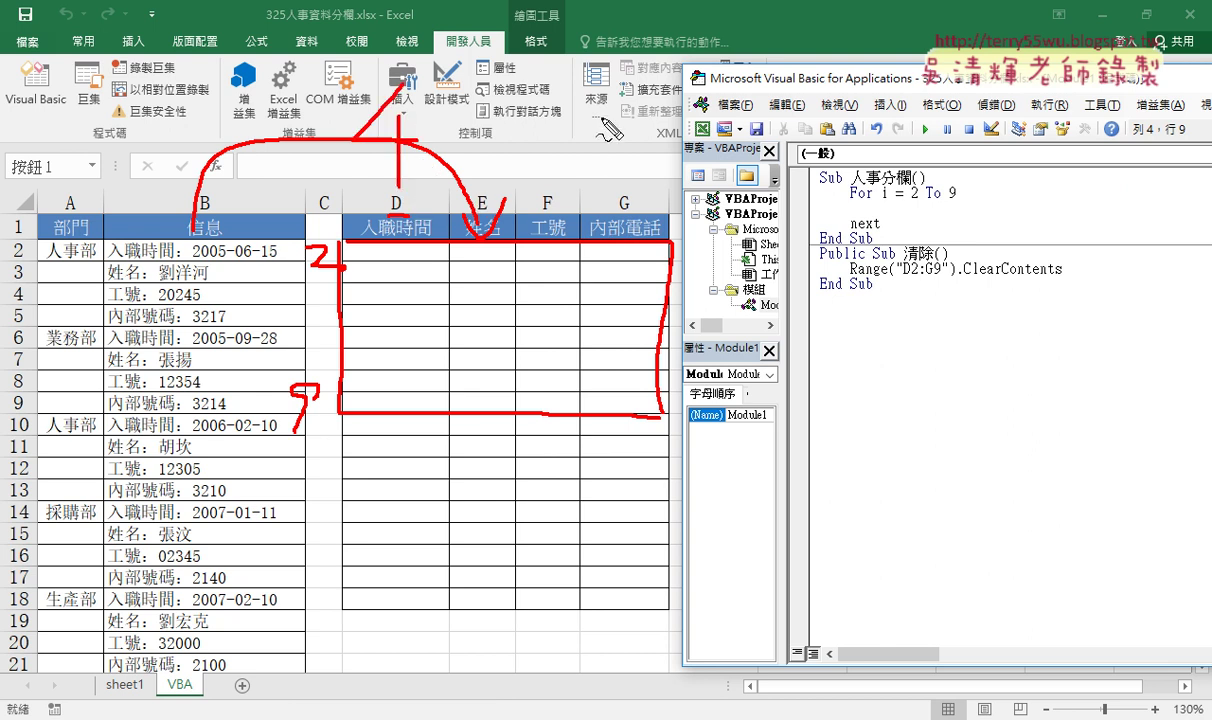
{"action": "mouse_move", "coordinate": [601, 118]}
{"action": "left_mouse_down"}
{"action": "mouse_move", "coordinate": [628, 122]}
{"action": "mouse_move", "coordinate": [628, 160]}
{"action": "left_mouse_up"}
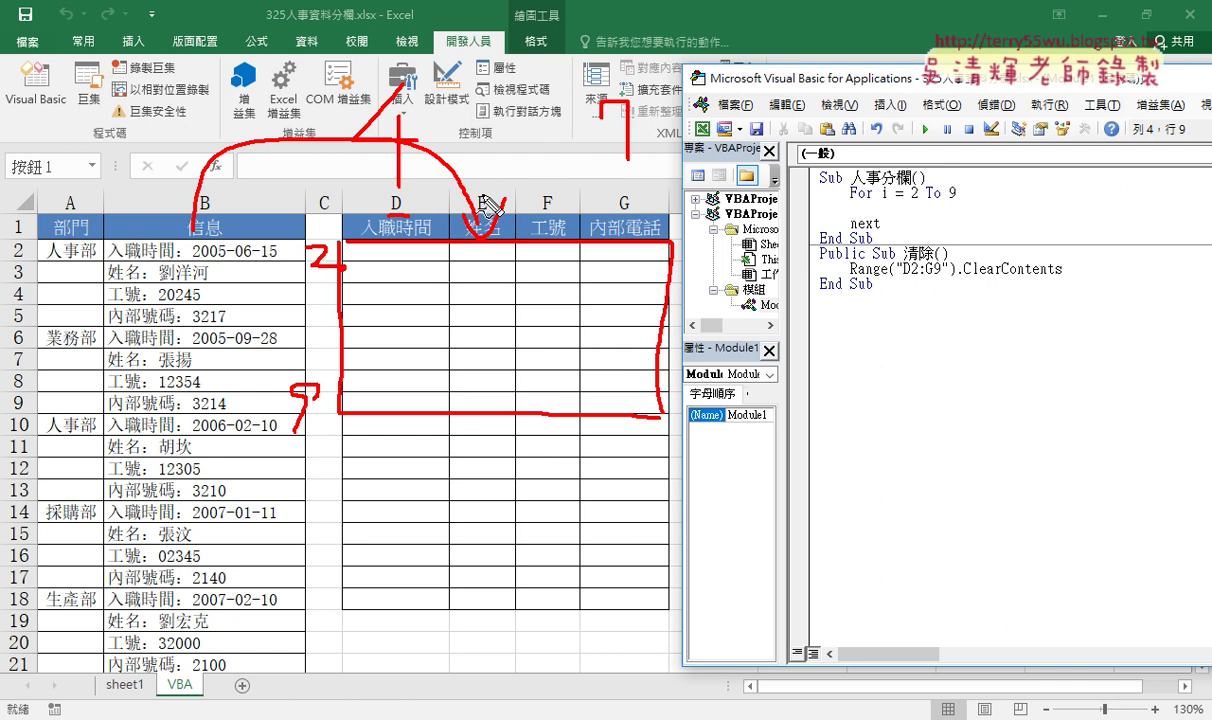
{"action": "key", "text": "Escape"}
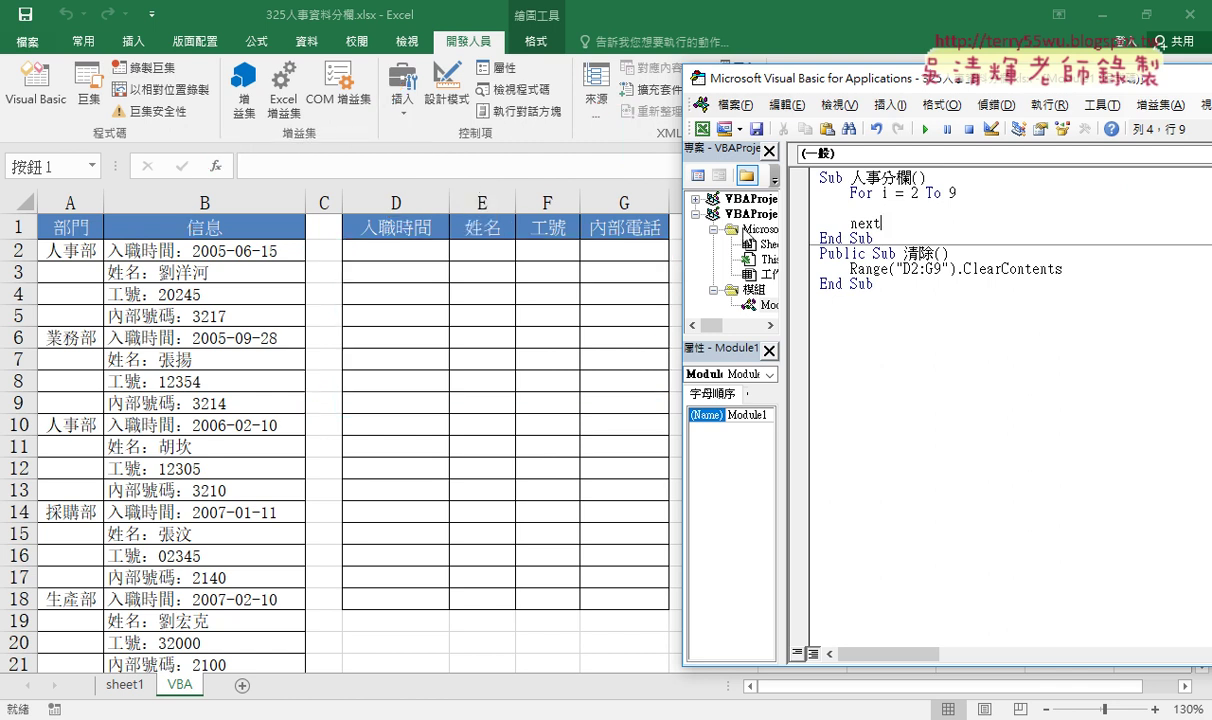
- Nest an indented For j = 4 To 7 loop with its own Next inside the i loop
{"action": "left_click", "coordinate": [898, 205]}
{"action": "key", "text": "Tab"}
{"action": "type", "text": "fo"}
{"action": "type", "text": "r j=4 "}
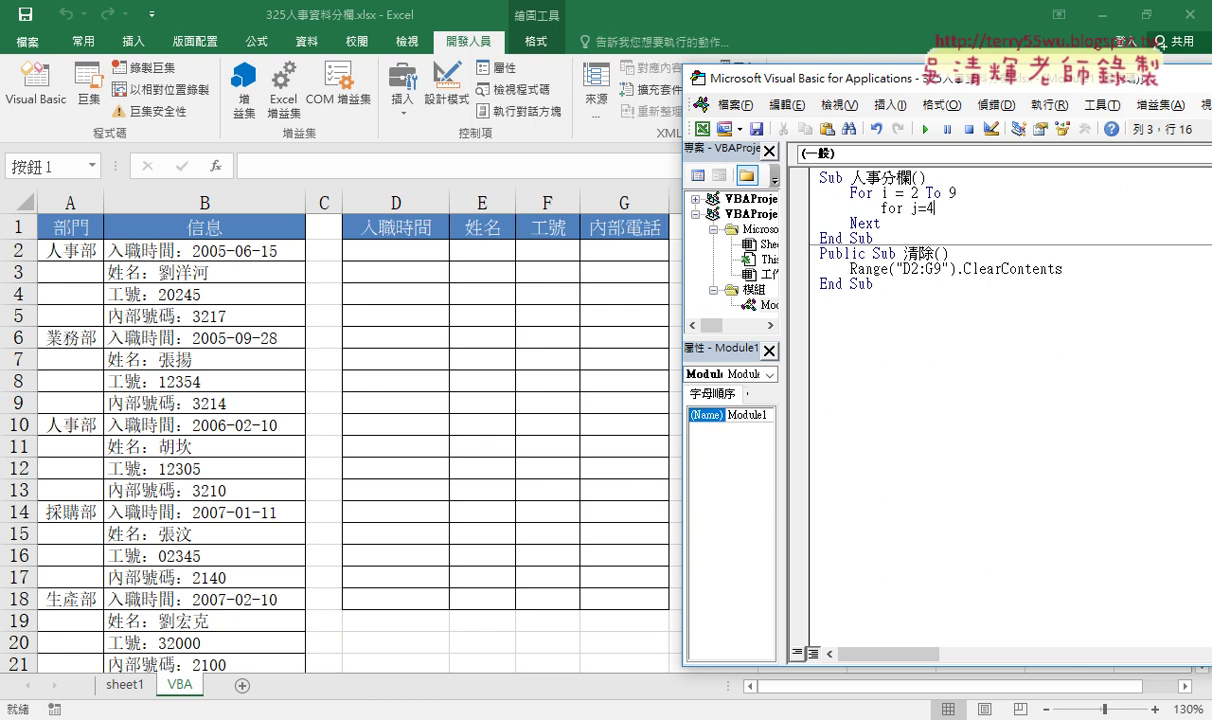
{"action": "type", "text": "To 7"}
{"action": "key", "text": "Return"}
{"action": "type", "text": "ne"}
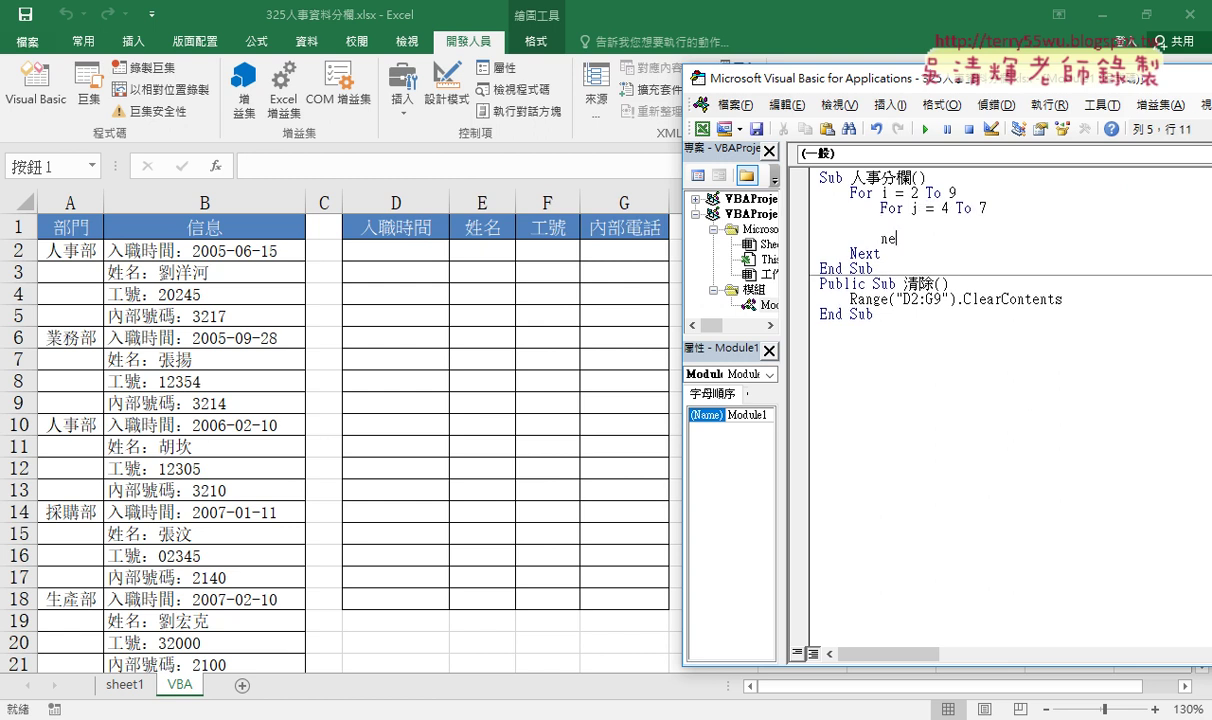
{"action": "type", "text": "xt"}
{"action": "key", "text": "Up"}
{"action": "key", "text": "Tab"}
- Write the inner loop body Cells(i, j) = Cells(2, "B") and let it auto-format
{"action": "type", "text": "cells"}
{"action": "type", "text": "(i"}
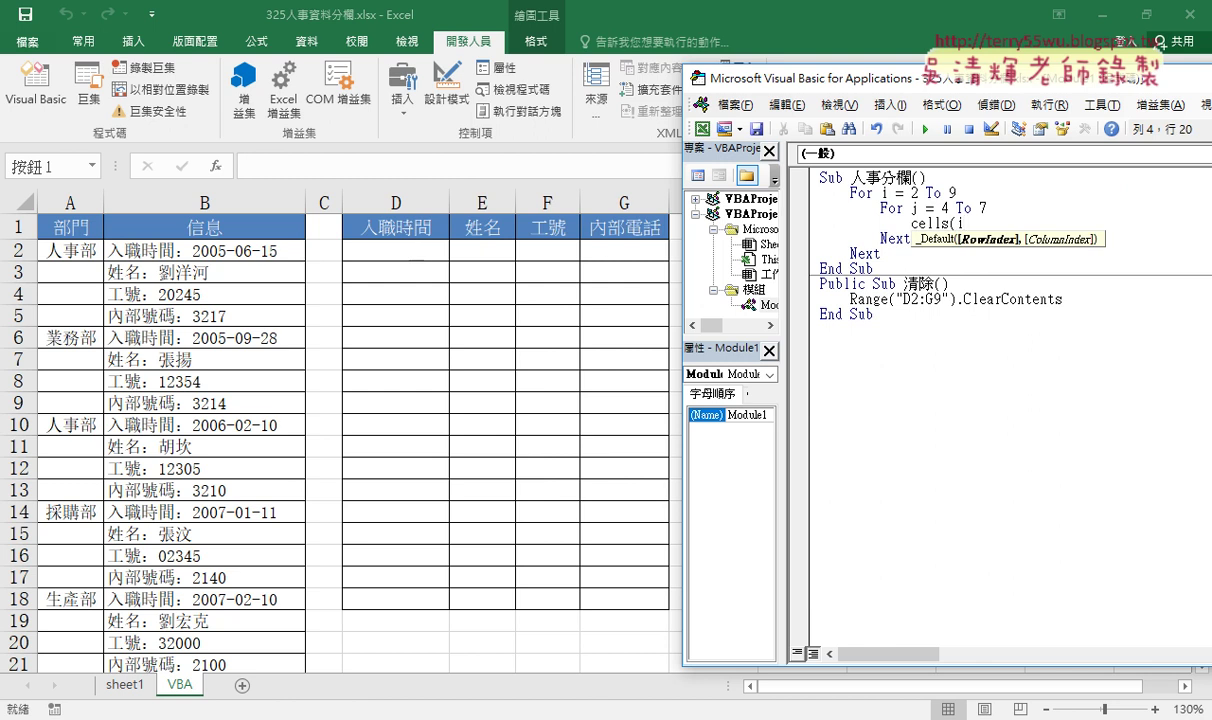
{"action": "type", "text": ",j)="}
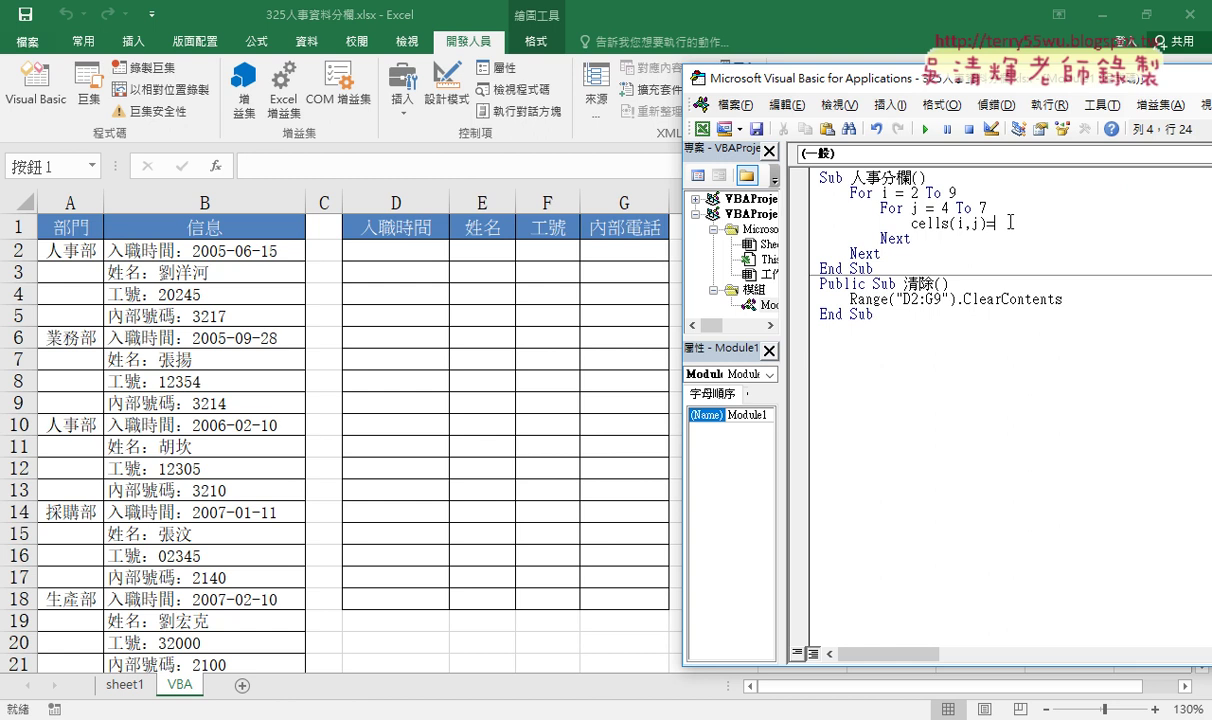
{"action": "type", "text": "cel"}
{"action": "type", "text": "ls("}
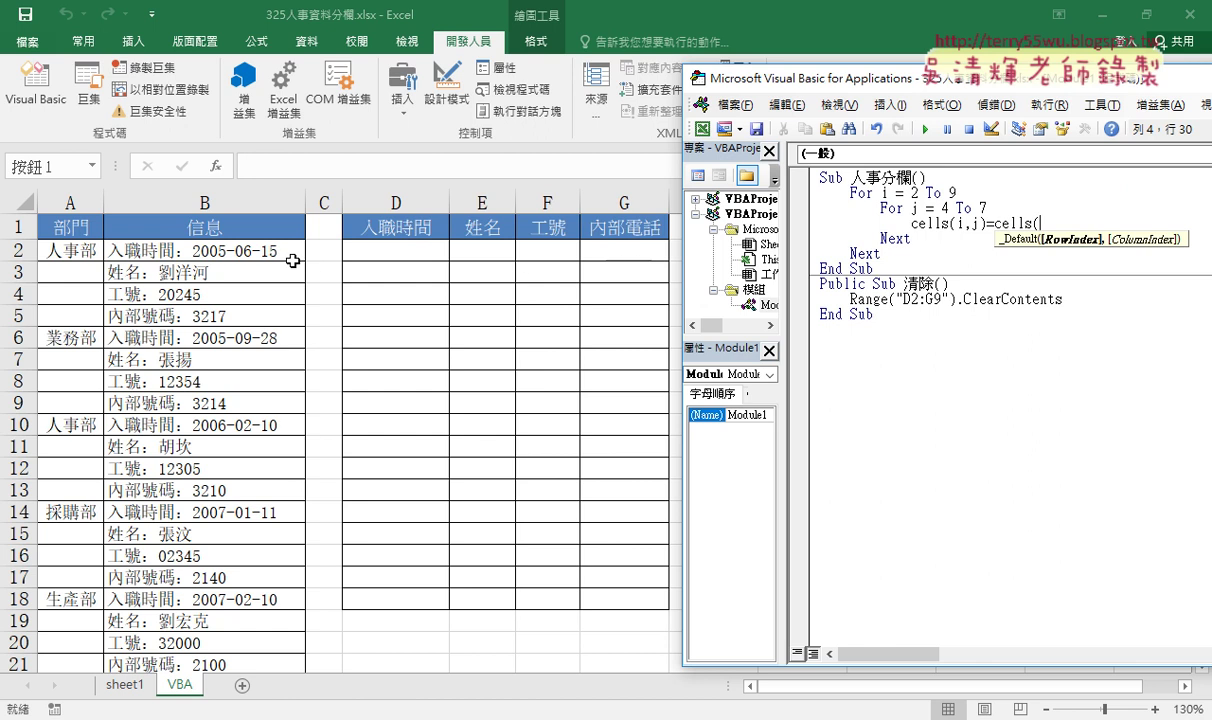
{"action": "type", "text": "2,\""}
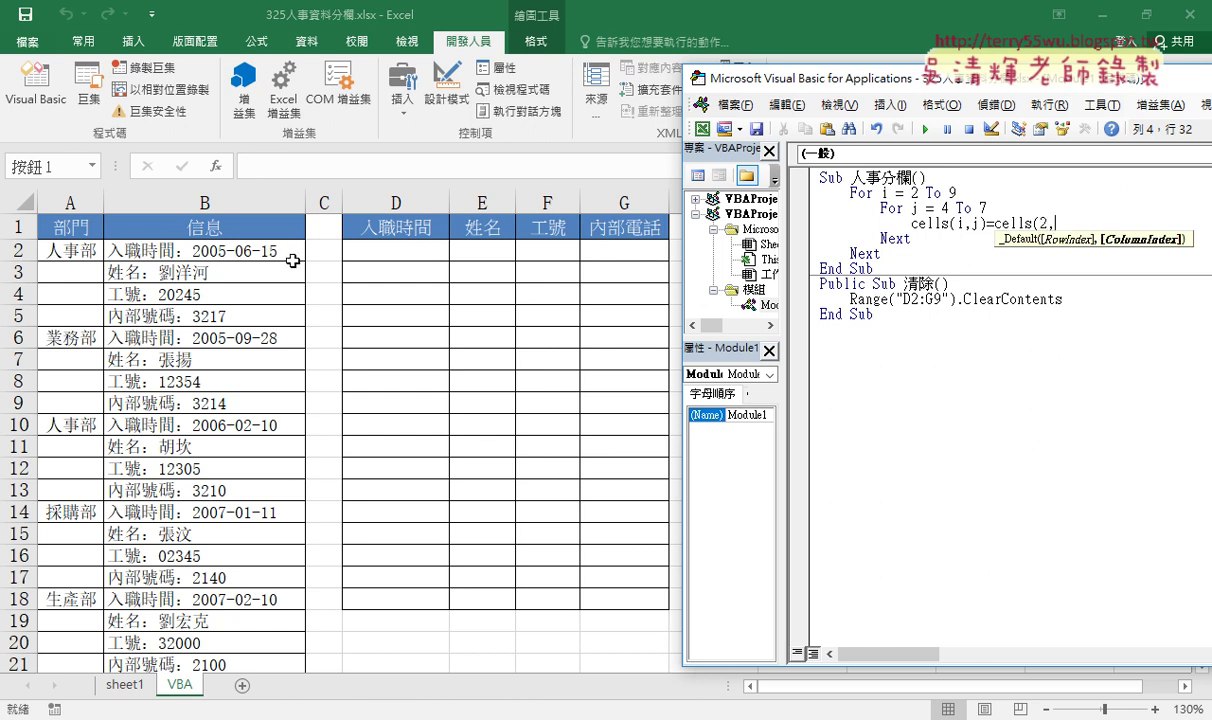
{"action": "type", "text": "B"}
{"action": "type", "text": "\")"}
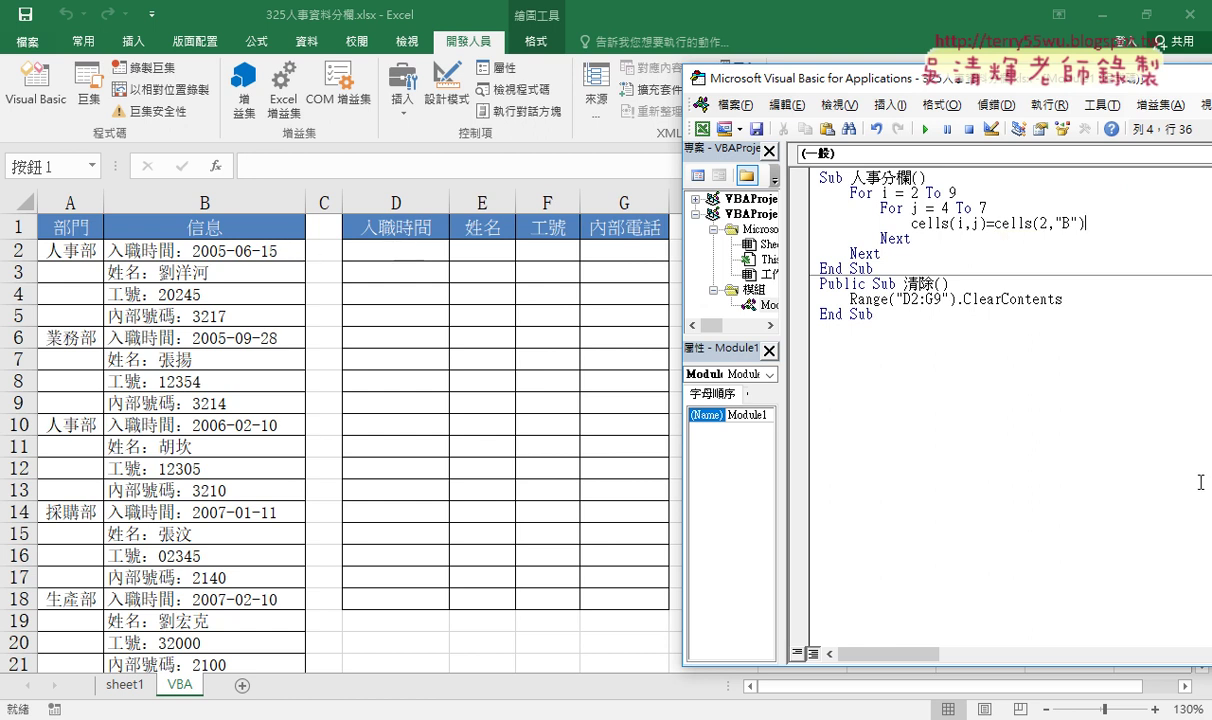
{"action": "left_click", "coordinate": [1015, 328]}
{"action": "double_click", "coordinate": [1066, 223]}
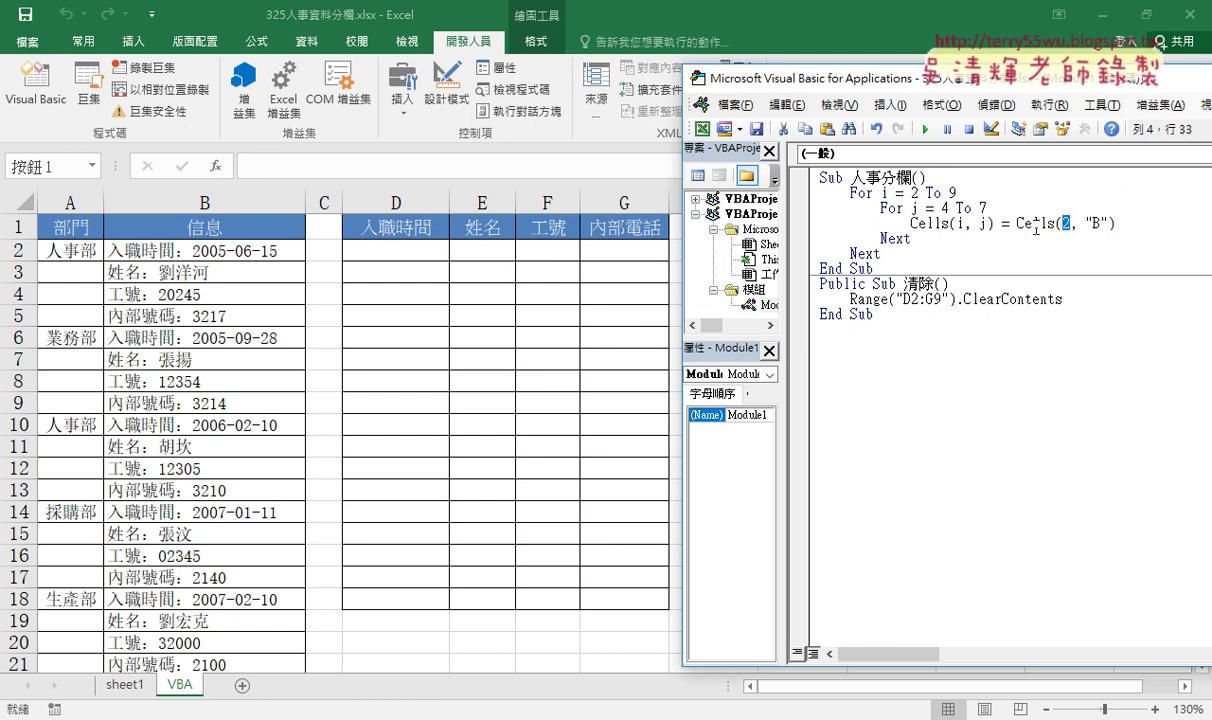
{"action": "left_click", "coordinate": [955, 223]}
- Run the macro to fill D2:G9 with B2's entry, widen columns D–G, and return to the code
{"action": "left_click", "coordinate": [924, 129]}
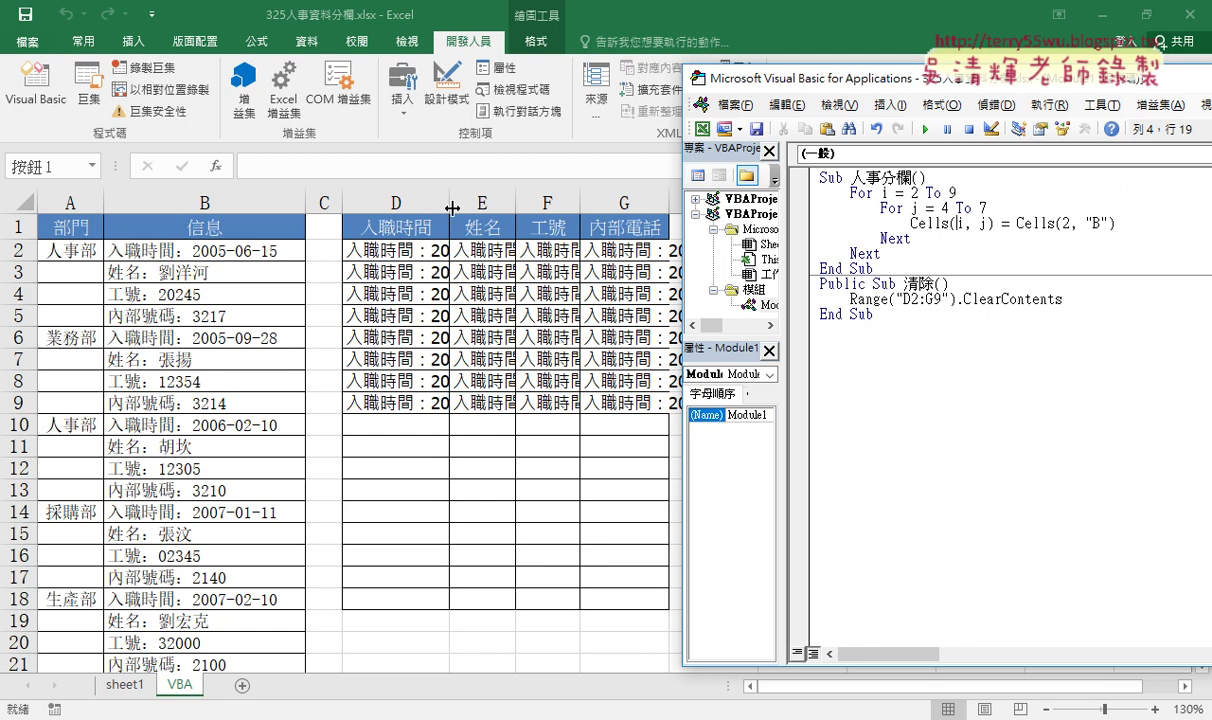
{"action": "left_click_drag", "start_coordinate": [408, 201], "coordinate": [611, 204]}
{"action": "left_click_drag", "start_coordinate": [449, 201], "coordinate": [544, 201]}
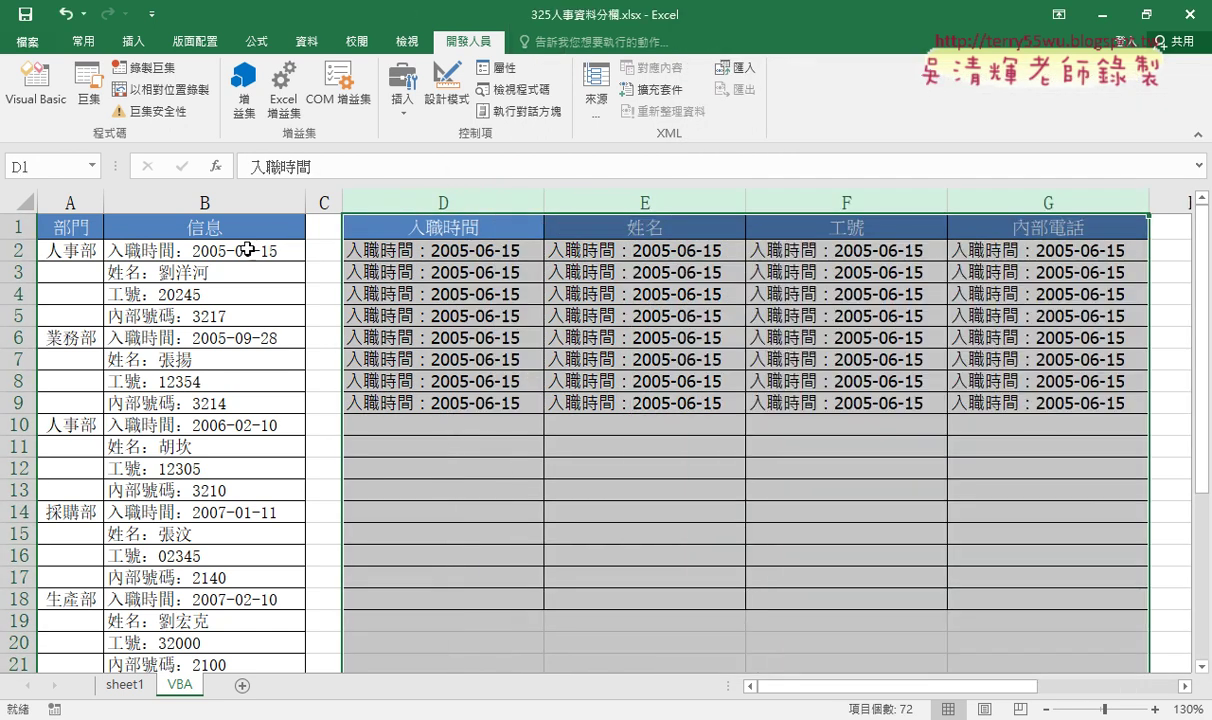
{"action": "left_click", "coordinate": [55, 85]}
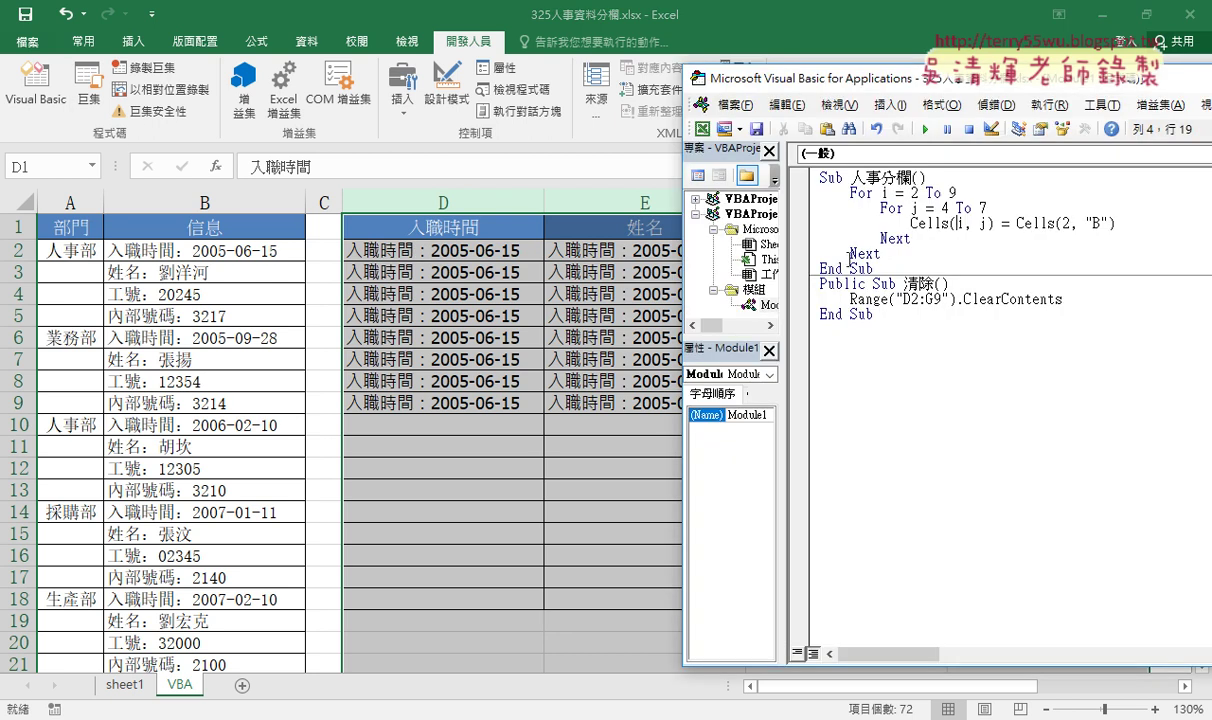
{"action": "double_click", "coordinate": [1067, 223]}
- Insert an indented k = 2 line right below Sub 人事分欄()
{"action": "left_click", "coordinate": [953, 178]}
{"action": "key", "text": "Return"}
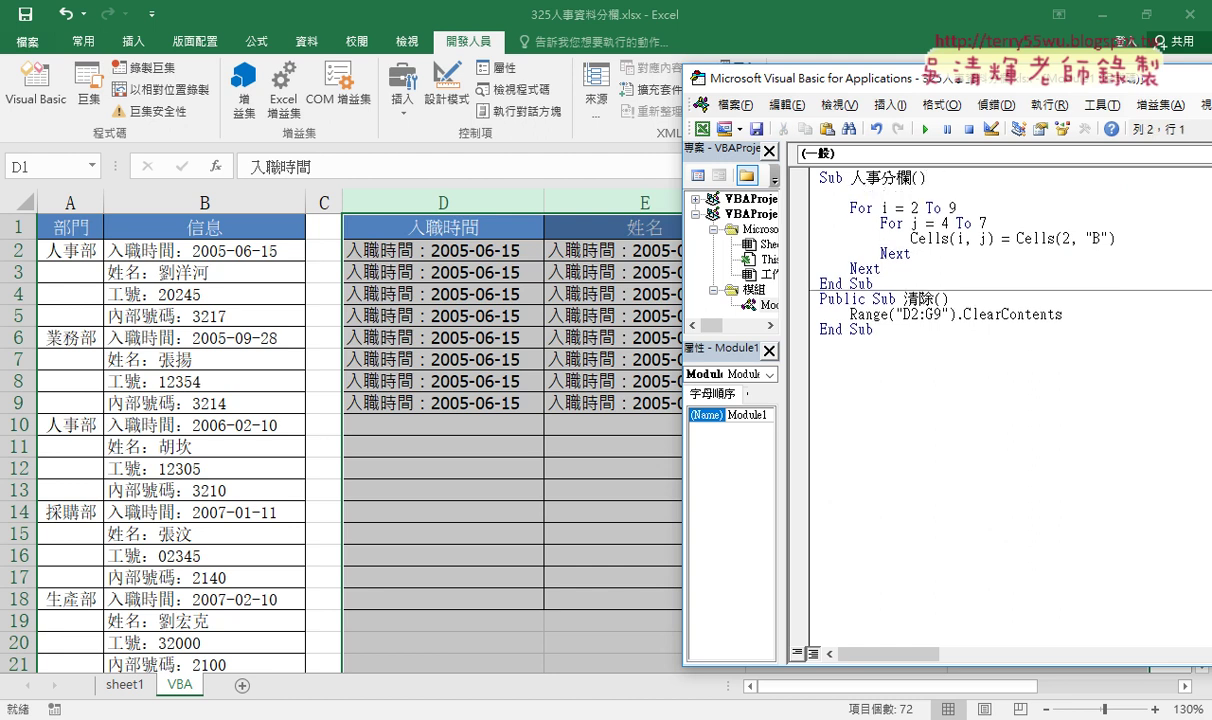
{"action": "key", "text": "Tab"}
{"action": "type", "text": "k="}
{"action": "type", "text": "2"}
{"action": "left_click_drag", "start_coordinate": [873, 190], "coordinate": [850, 190]}
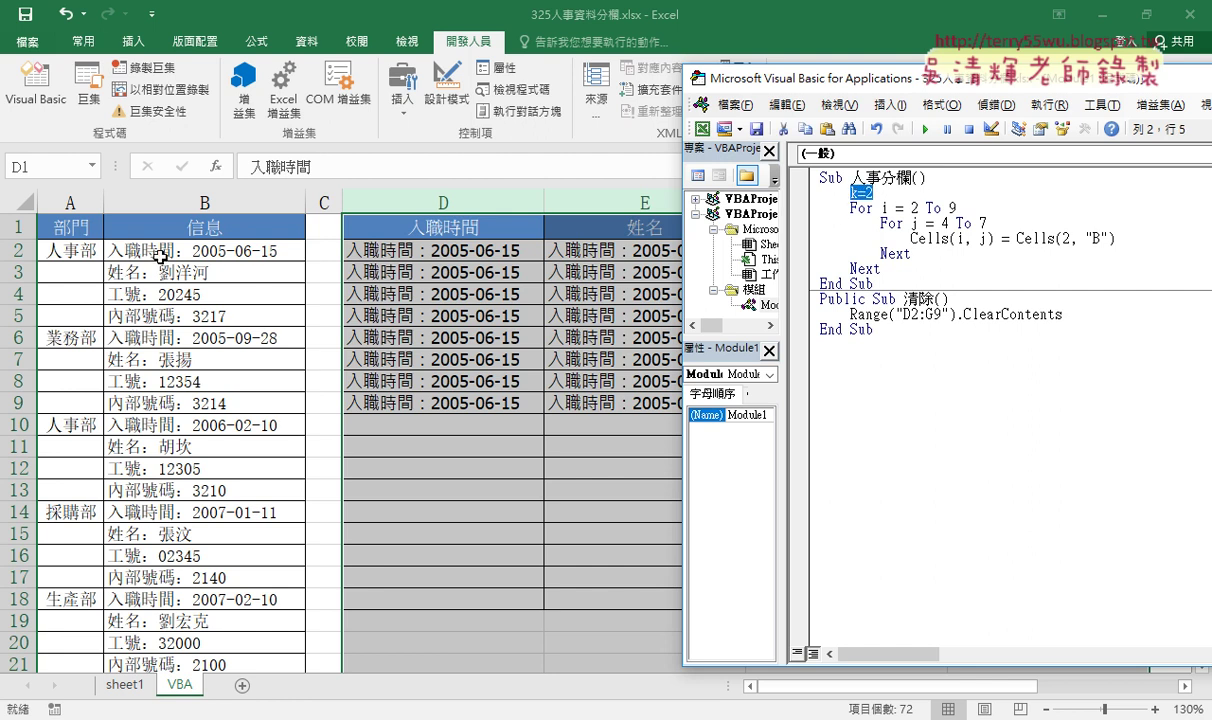
- Replace 2 with k in Cells(2, "B") and add k = k + 1 on the next line
{"action": "double_click", "coordinate": [1066, 238]}
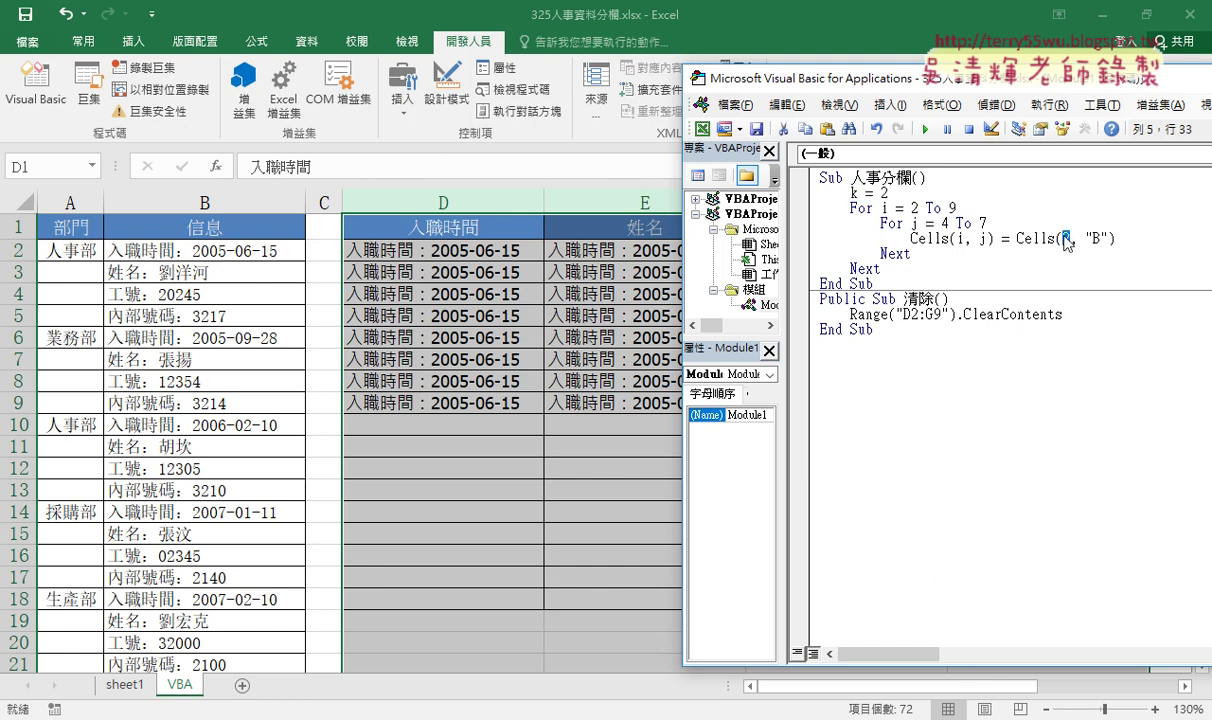
{"action": "type", "text": "k"}
{"action": "left_click", "coordinate": [1117, 238]}
{"action": "key", "text": "Return"}
{"action": "type", "text": "k"}
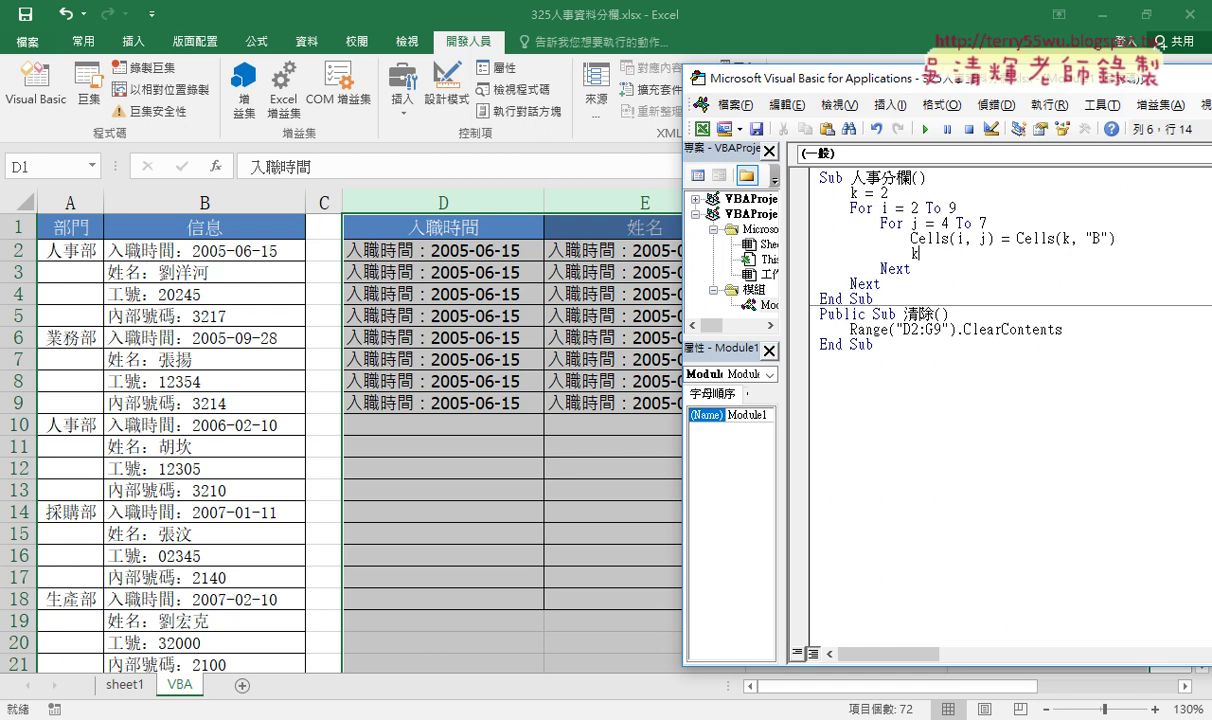
{"action": "type", "text": "="}
{"action": "type", "text": "k+1"}
{"action": "left_click", "coordinate": [1049, 329]}
{"action": "left_click_drag", "start_coordinate": [865, 80], "coordinate": [994, 80]}
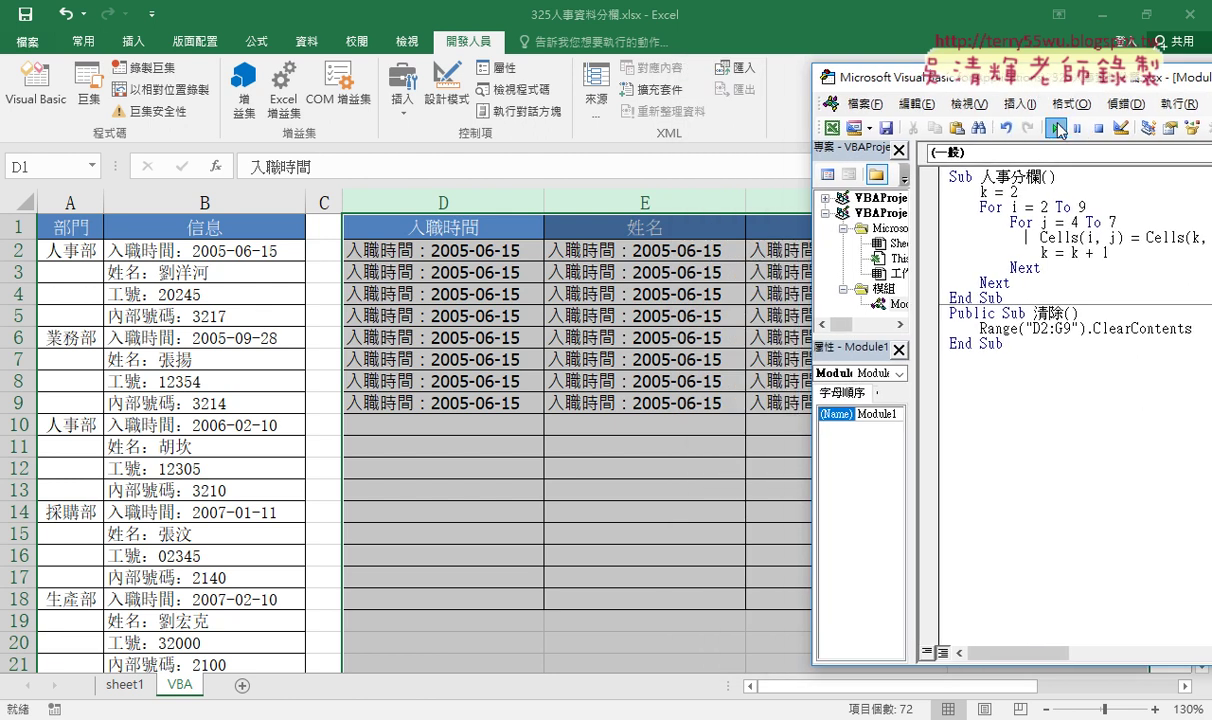
- Run the revised macro, then move the code window to reveal columns F–G and the 清除 sub
{"action": "left_click", "coordinate": [1054, 128]}
{"action": "left_click_drag", "start_coordinate": [870, 80], "coordinate": [591, 502]}
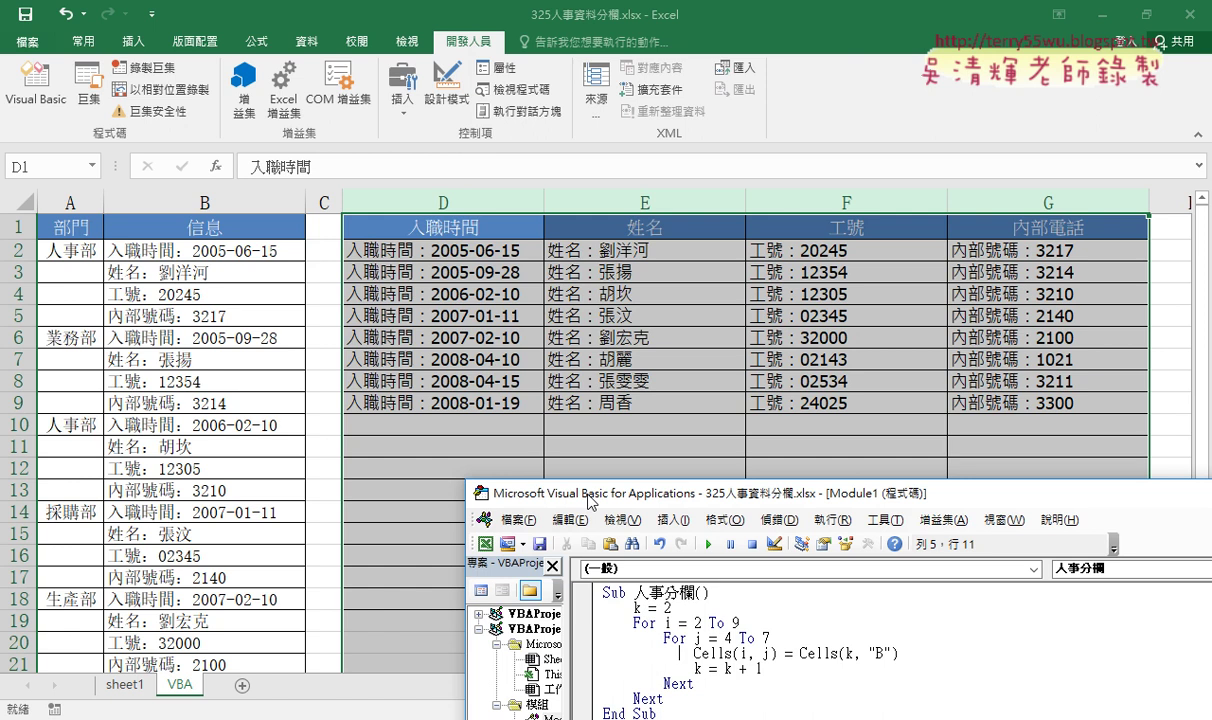
{"action": "left_click_drag", "start_coordinate": [497, 500], "coordinate": [243, 343]}
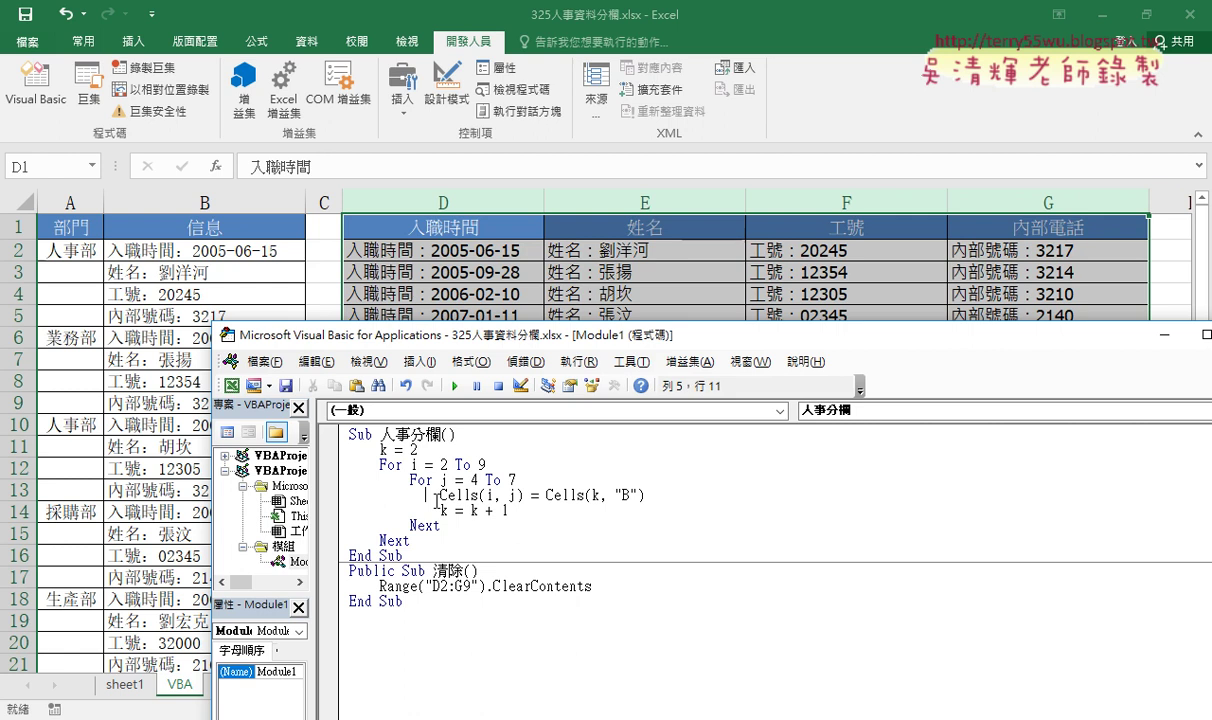
{"action": "left_click_drag", "start_coordinate": [546, 495], "coordinate": [647, 495]}
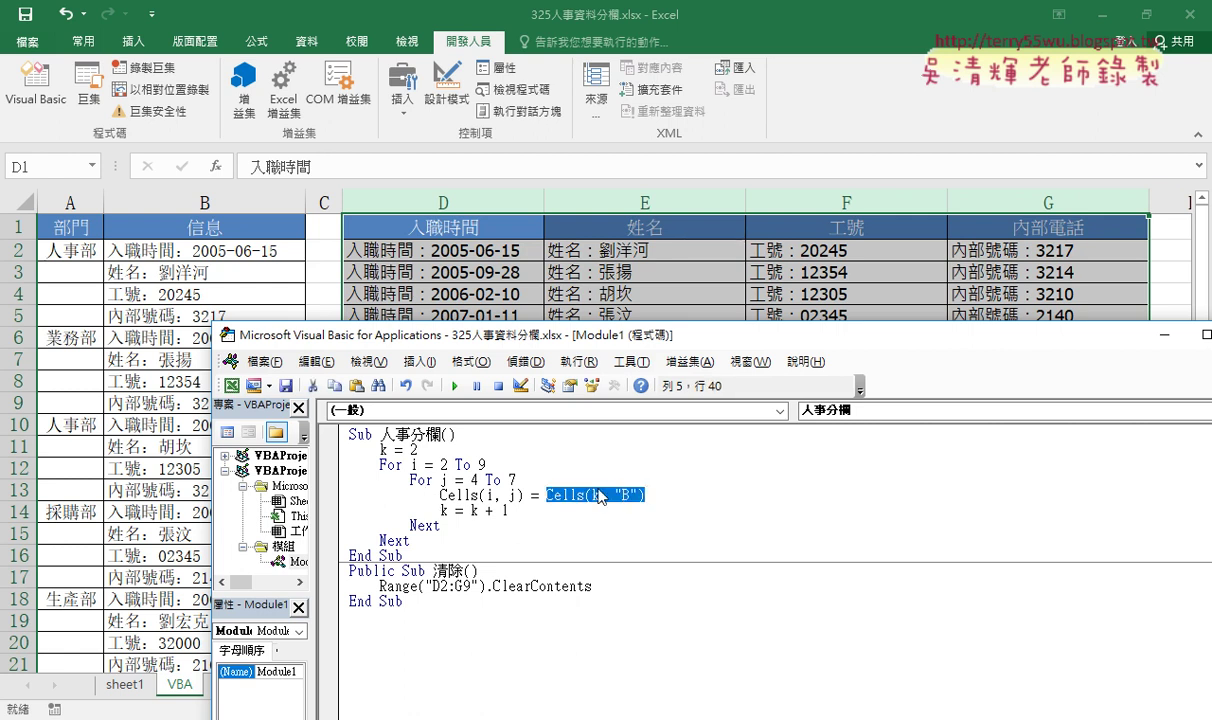
{"action": "left_click_drag", "start_coordinate": [523, 495], "coordinate": [441, 496]}
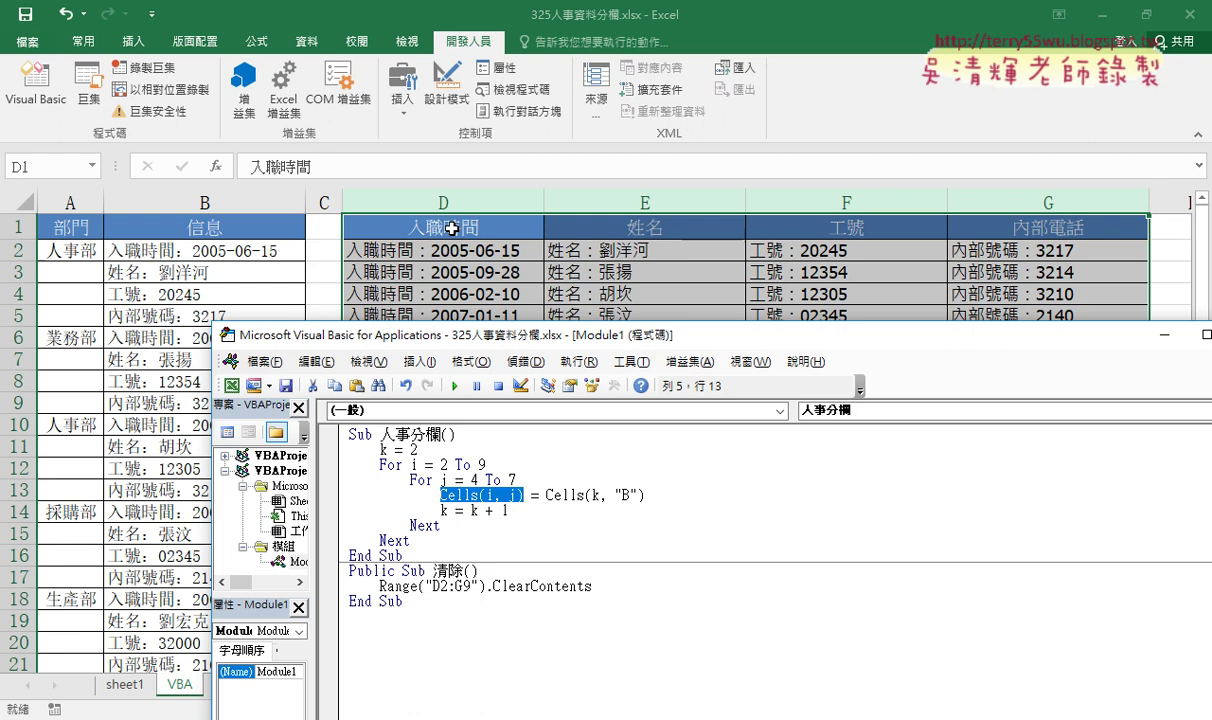
{"action": "left_click_drag", "start_coordinate": [546, 495], "coordinate": [645, 495]}
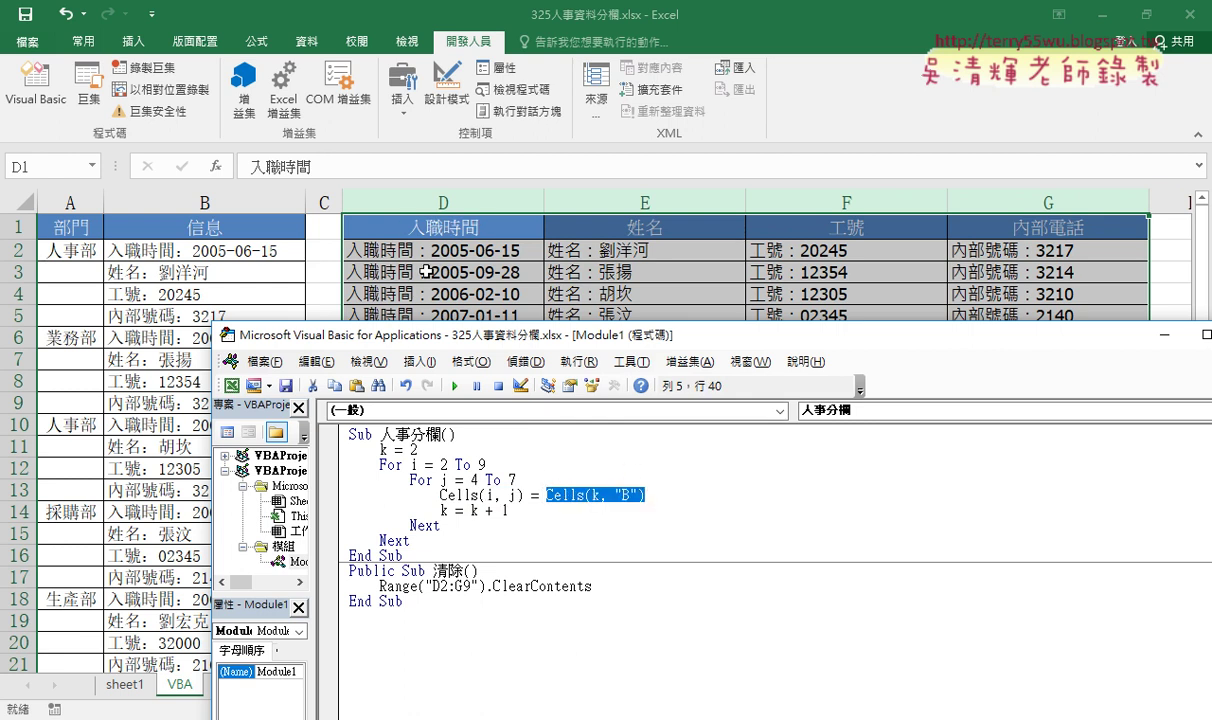
{"action": "left_click", "coordinate": [565, 505]}
{"action": "left_click", "coordinate": [546, 495]}
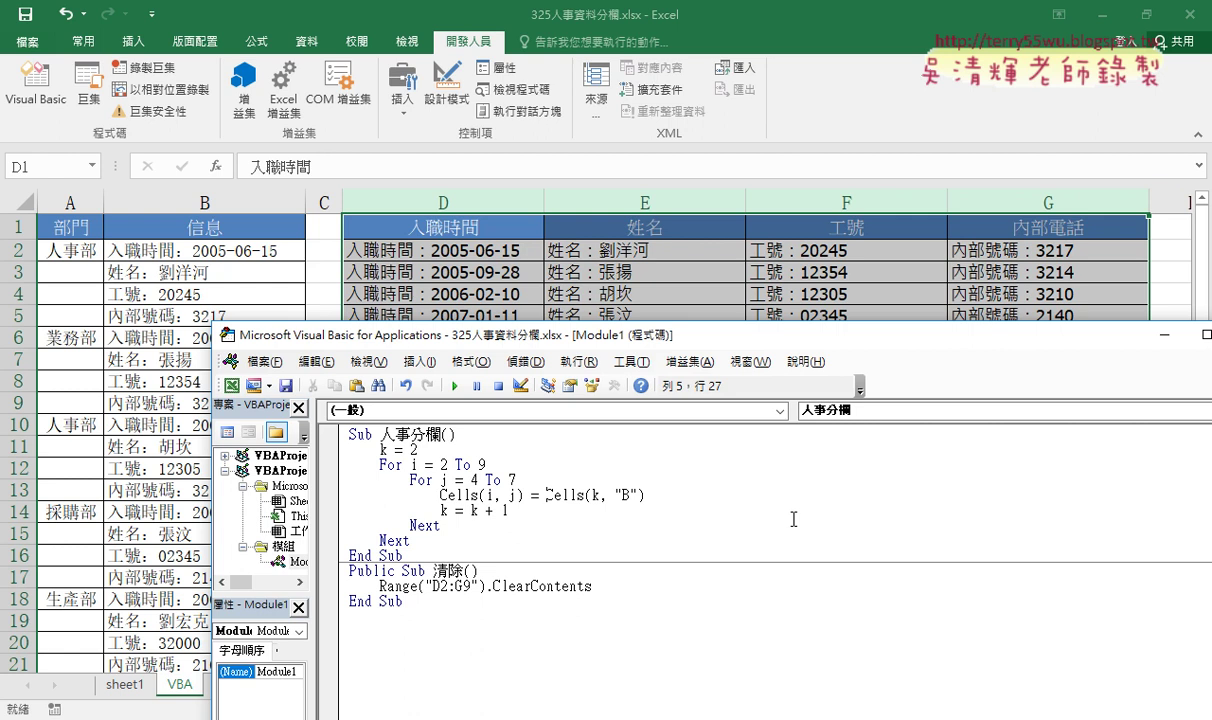
- Extend the assignment to mid(Cells(k, "B"),len(cells(1,j) and dismiss the resulting compile error
{"action": "type", "text": "mid"}
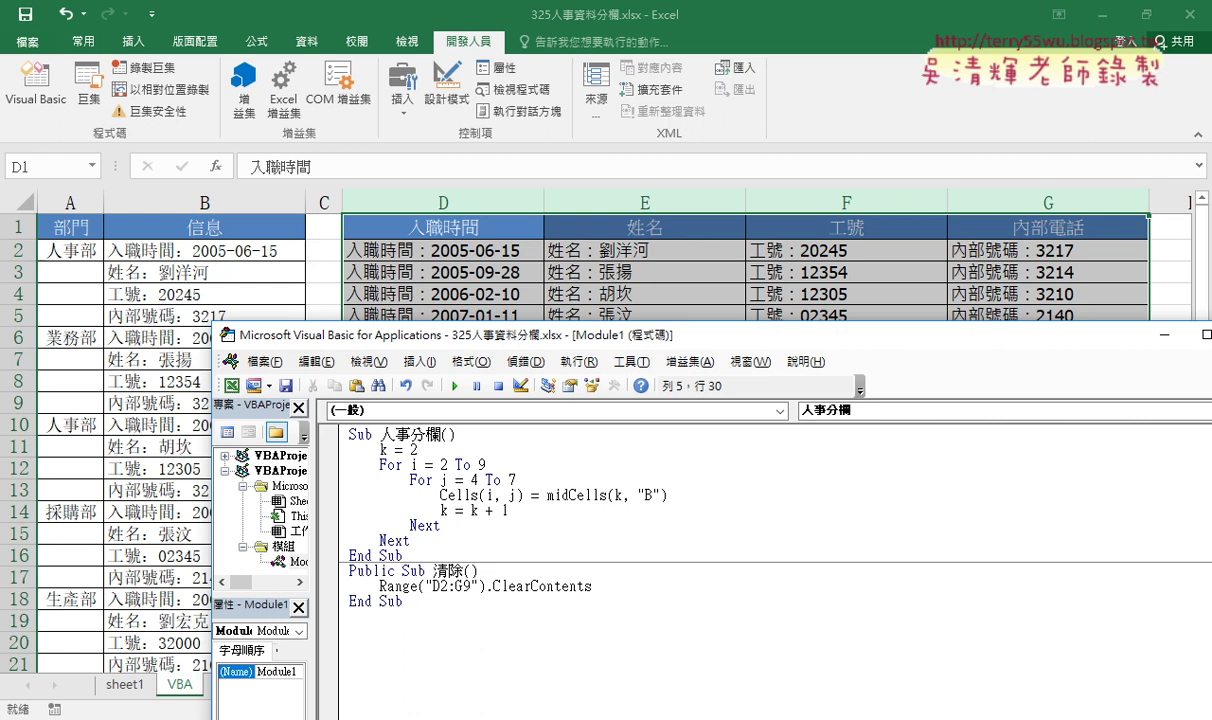
{"action": "type", "text": "("}
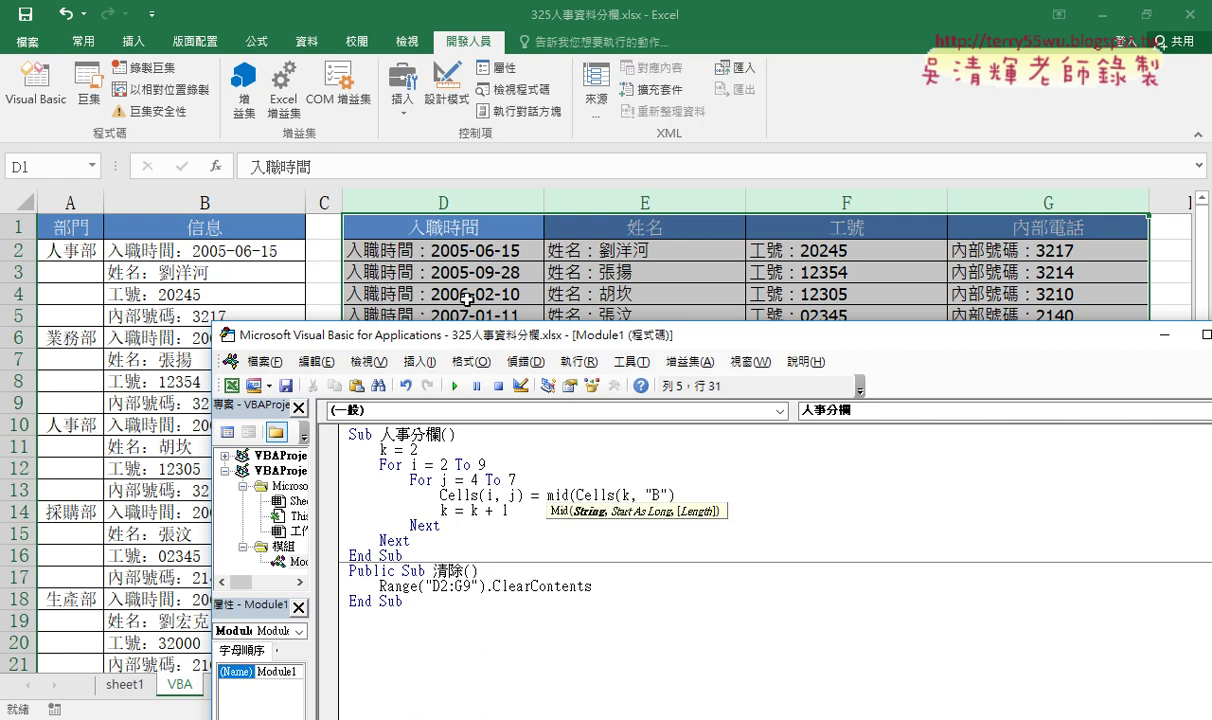
{"action": "left_click", "coordinate": [687, 494]}
{"action": "type", "text": ","}
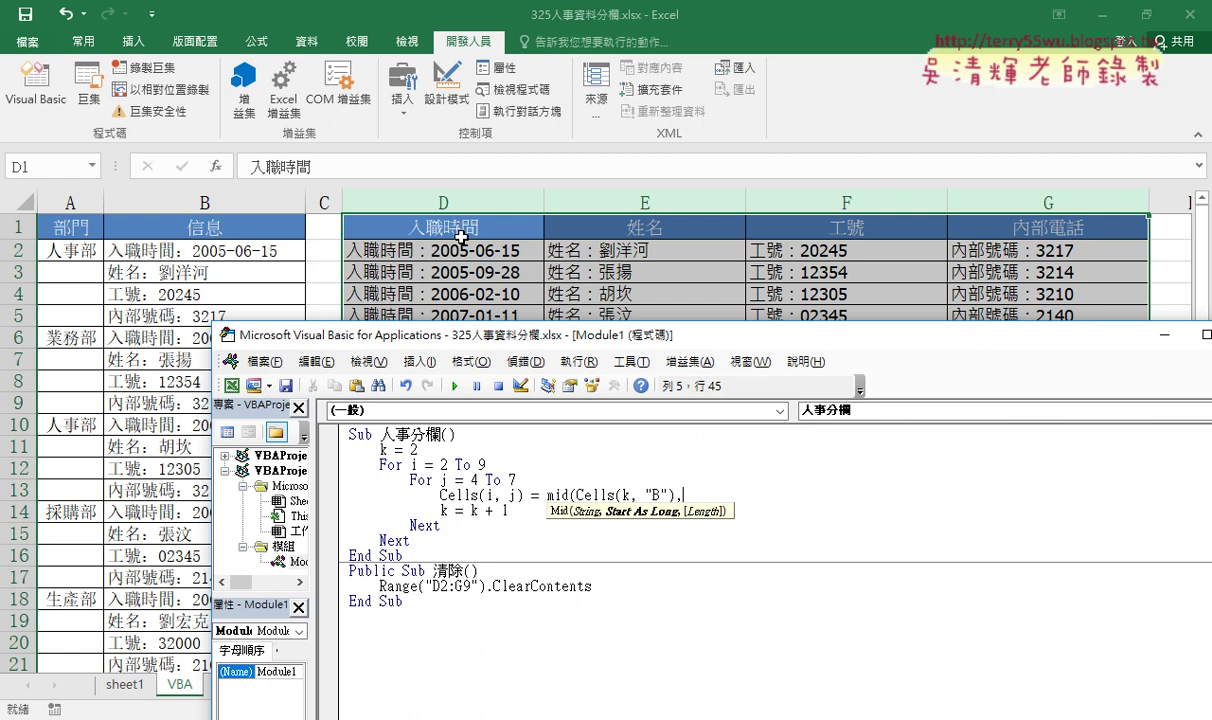
{"action": "type", "text": "l"}
{"action": "type", "text": "en"}
{"action": "type", "text": "("}
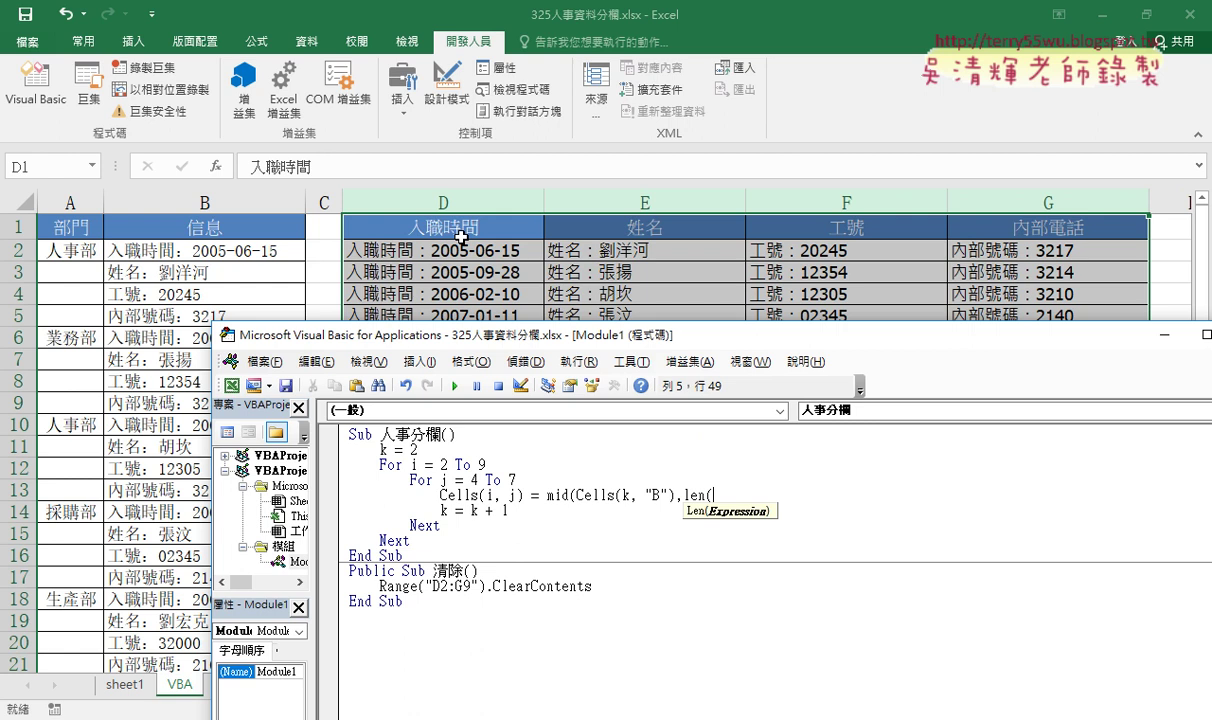
{"action": "type", "text": "ce"}
{"action": "type", "text": "ll"}
{"action": "type", "text": "s("}
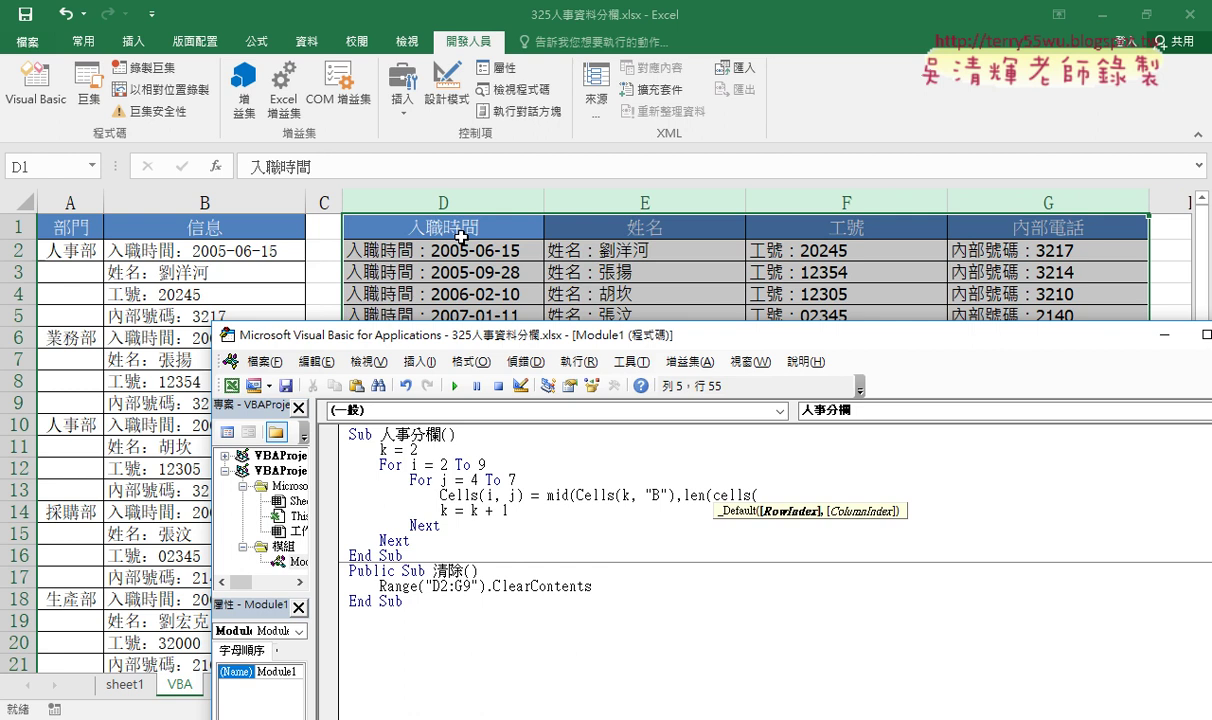
{"action": "type", "text": "1"}
{"action": "type", "text": ","}
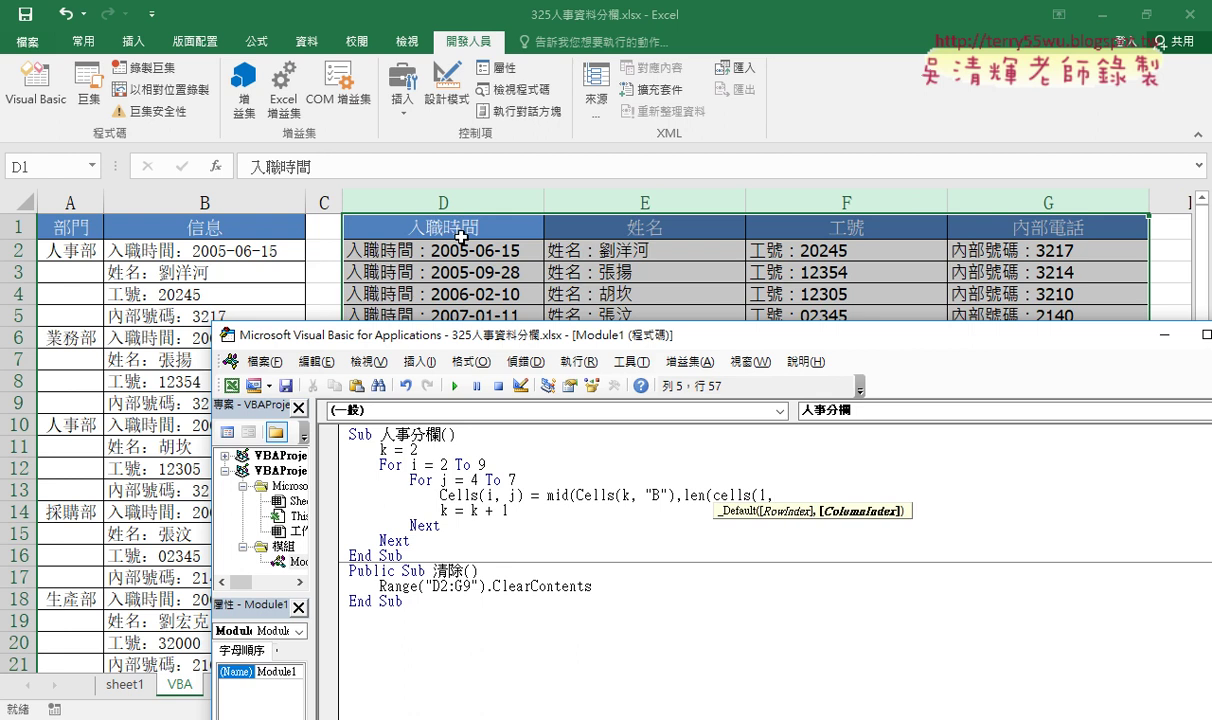
{"action": "type", "text": "j"}
{"action": "type", "text": ")"}
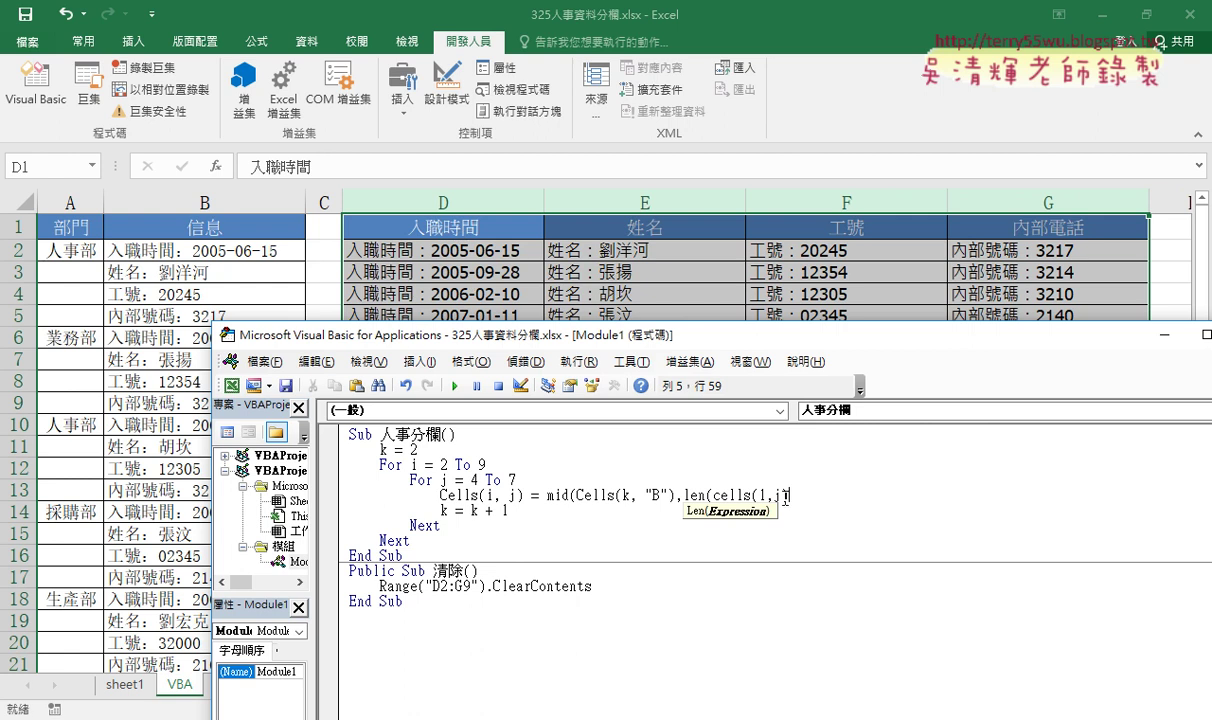
{"action": "left_click", "coordinate": [460, 452]}
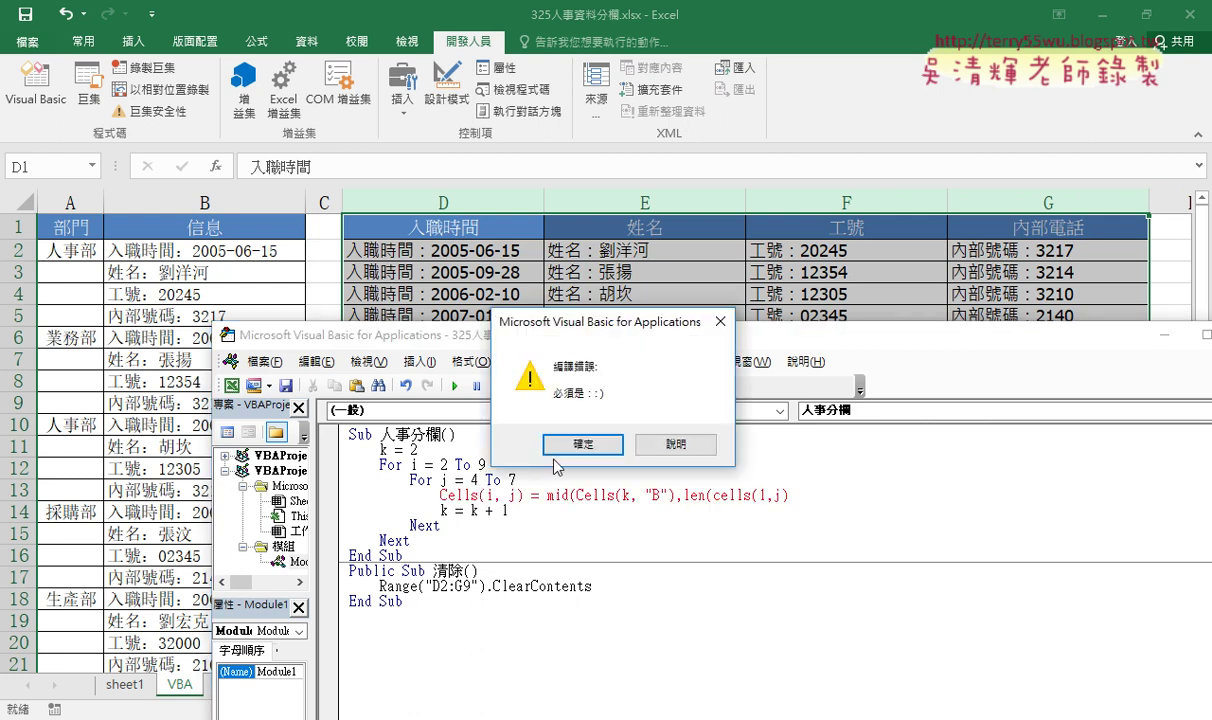
- Dismiss the compile error and add ')' so the start argument reads len(cells(1,j))
{"action": "left_click", "coordinate": [625, 440]}
{"action": "double_click", "coordinate": [778, 496]}
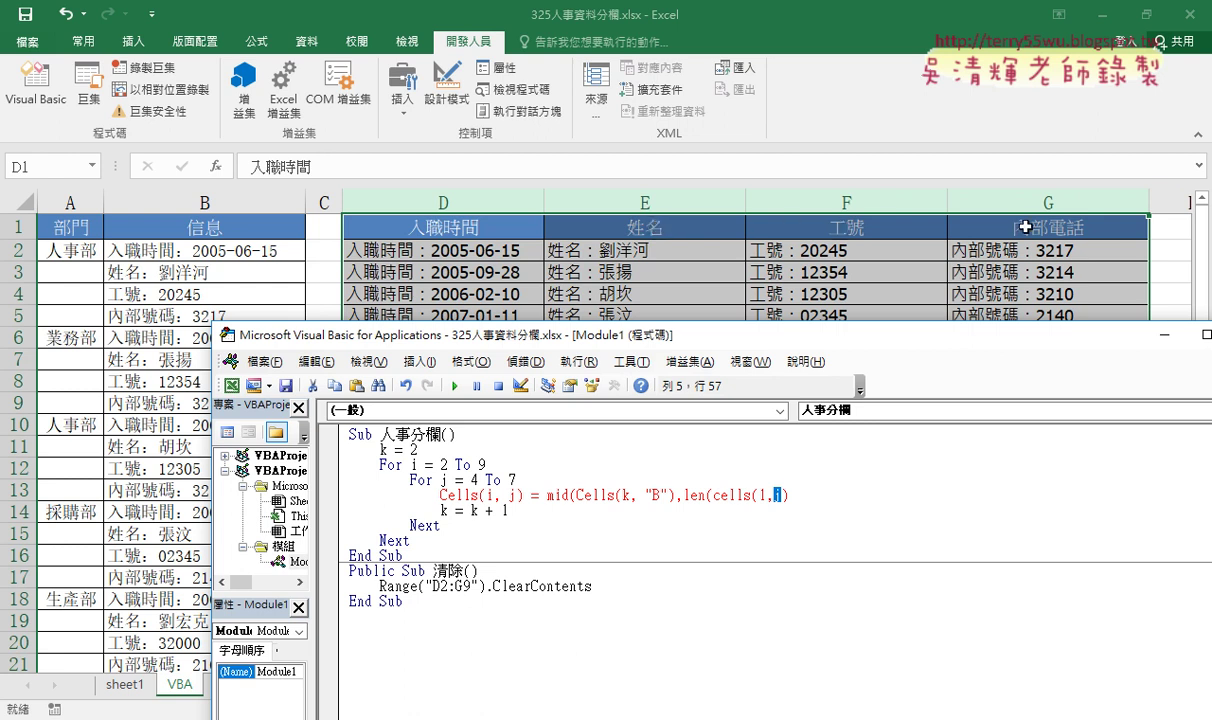
{"action": "left_click", "coordinate": [826, 498]}
{"action": "type", "text": ")"}
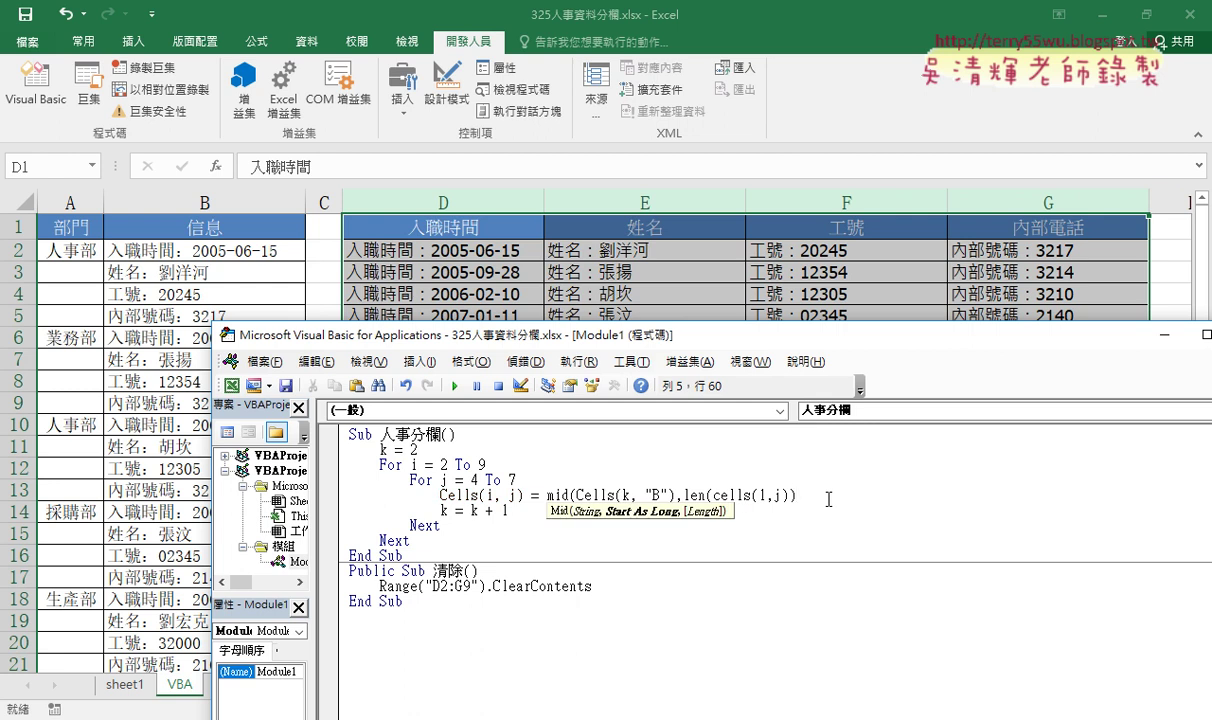
- Highlight len(cells(1,j)) in the code and draw marks on the sheet to explain it
{"action": "left_click_drag", "start_coordinate": [797, 495], "coordinate": [684, 495]}
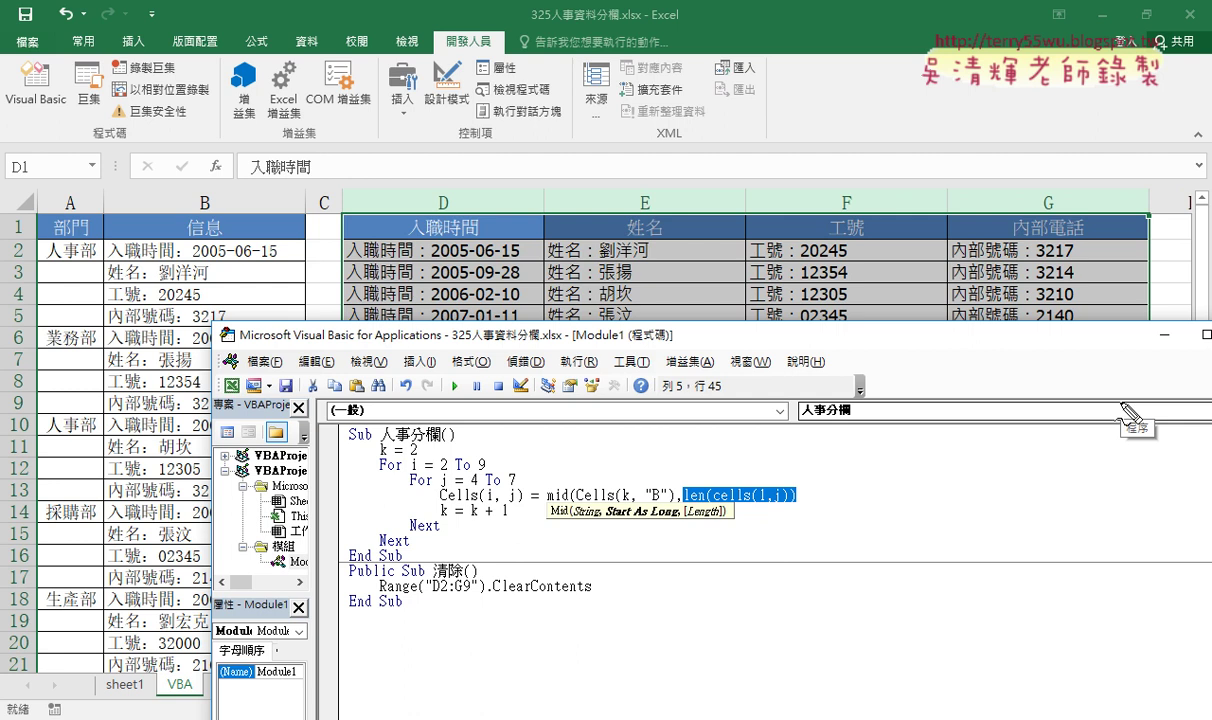
{"action": "mouse_move", "coordinate": [680, 385]}
{"action": "left_mouse_down"}
{"action": "mouse_move", "coordinate": [680, 447]}
{"action": "mouse_move", "coordinate": [735, 443]}
{"action": "left_mouse_up"}
{"action": "mouse_move", "coordinate": [760, 390]}
{"action": "left_mouse_down"}
{"action": "mouse_move", "coordinate": [758, 445]}
{"action": "mouse_move", "coordinate": [779, 425]}
{"action": "mouse_move", "coordinate": [786, 440]}
{"action": "left_mouse_up"}
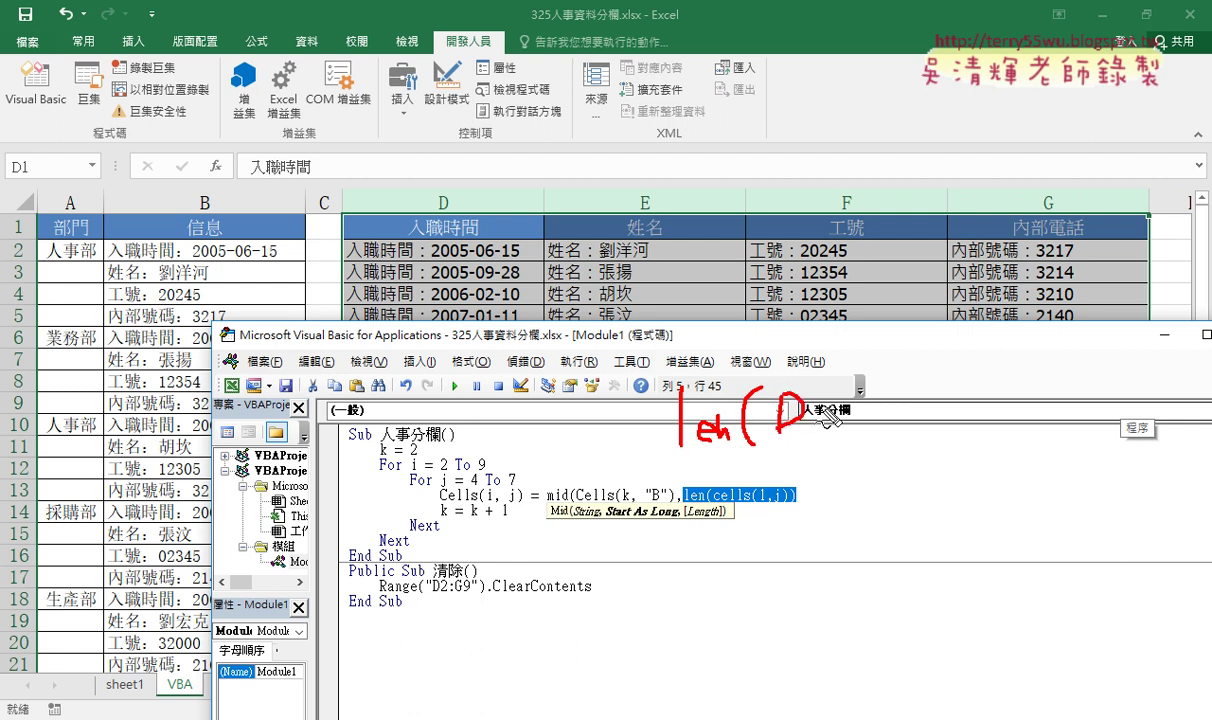
{"action": "mouse_move", "coordinate": [826, 398]}
{"action": "left_mouse_down"}
{"action": "mouse_move", "coordinate": [812, 432]}
{"action": "mouse_move", "coordinate": [850, 428]}
{"action": "left_mouse_up"}
{"action": "mouse_move", "coordinate": [880, 368]}
{"action": "left_mouse_down"}
{"action": "mouse_move", "coordinate": [888, 425]}
{"action": "mouse_move", "coordinate": [842, 425]}
{"action": "mouse_move", "coordinate": [846, 437]}
{"action": "left_mouse_up"}
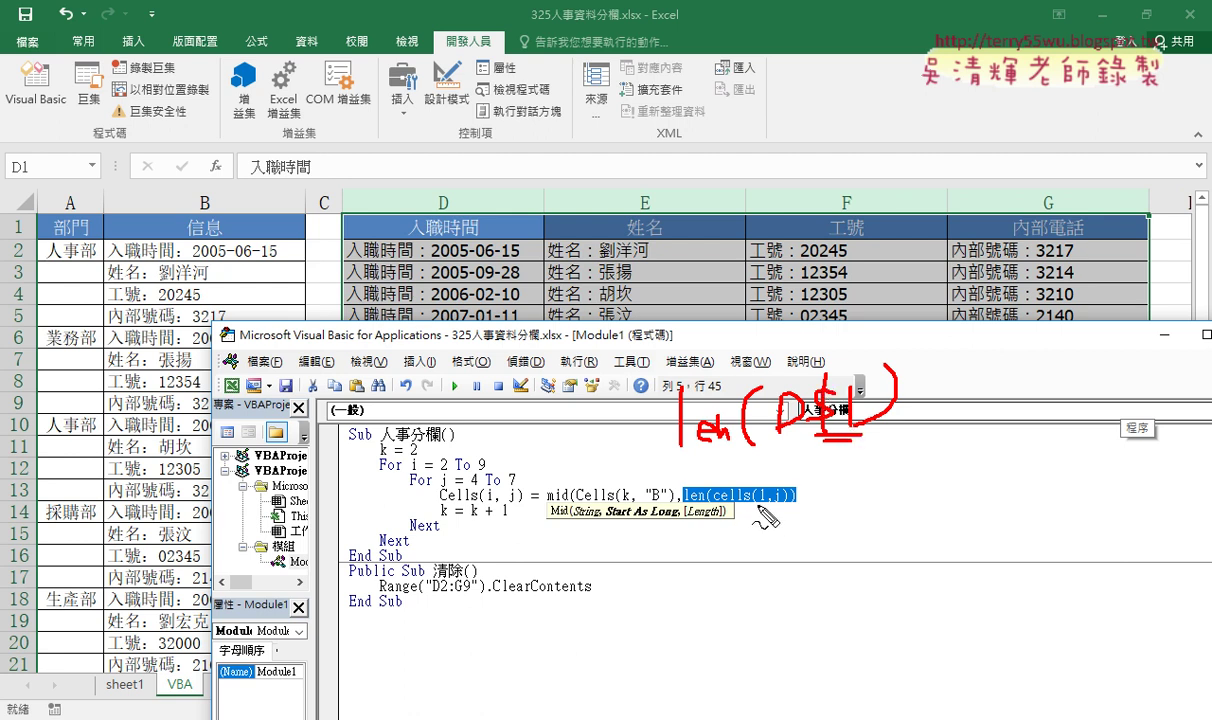
{"action": "left_click_drag", "start_coordinate": [757, 506], "coordinate": [769, 505]}
{"action": "left_click_drag", "start_coordinate": [718, 506], "coordinate": [743, 506]}
{"action": "left_click_drag", "start_coordinate": [748, 505], "coordinate": [753, 505]}
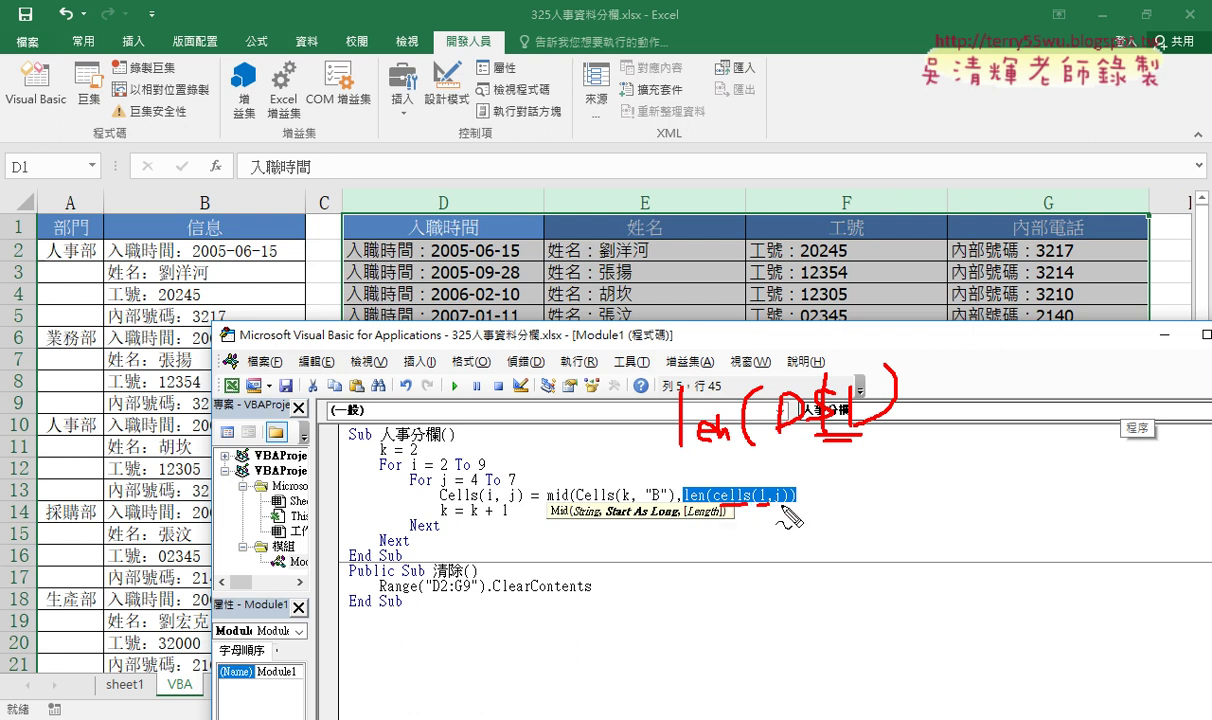
{"action": "mouse_move", "coordinate": [789, 433]}
{"action": "left_mouse_down"}
{"action": "mouse_move", "coordinate": [789, 470]}
{"action": "mouse_move", "coordinate": [798, 462]}
{"action": "left_mouse_up"}
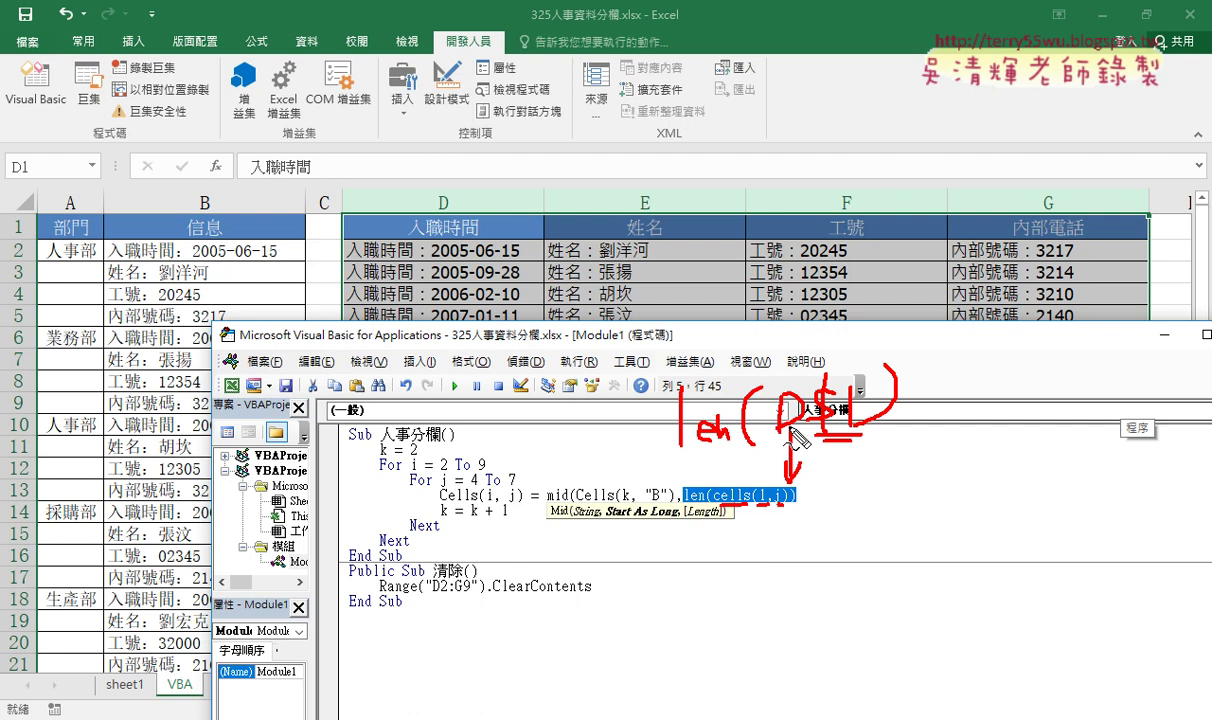
{"action": "key", "text": "Escape"}
{"action": "left_click", "coordinate": [810, 493]}
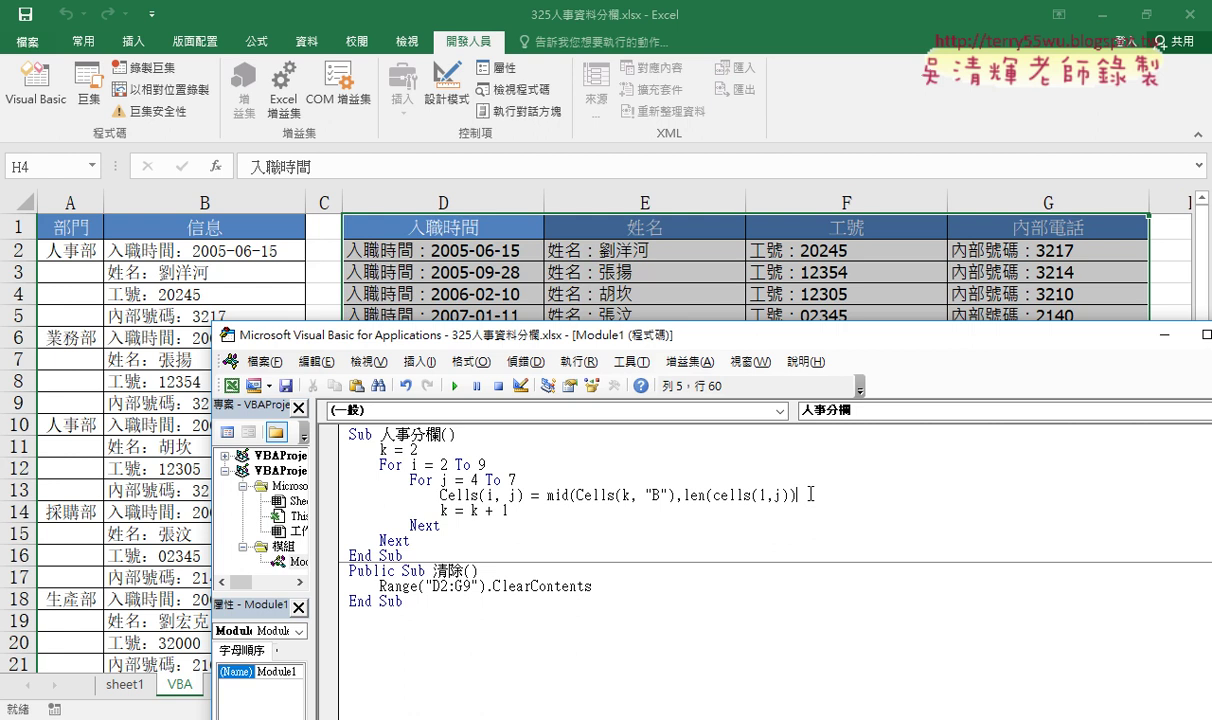
{"action": "key", "text": "Up"}
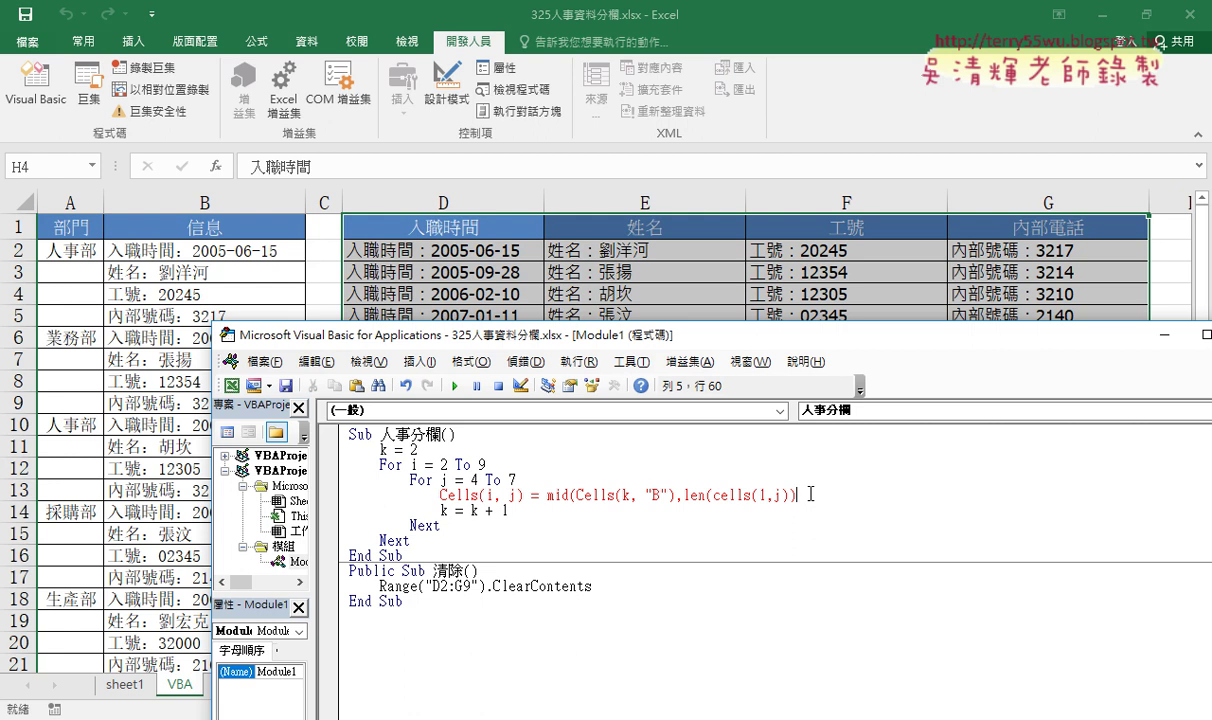
- Finish with ,99) so the line auto-formats to Mid(Cells(k, "B"), Len(Cells(1, j)), 99), then reveal rows 6–9
{"action": "type", "text": ","}
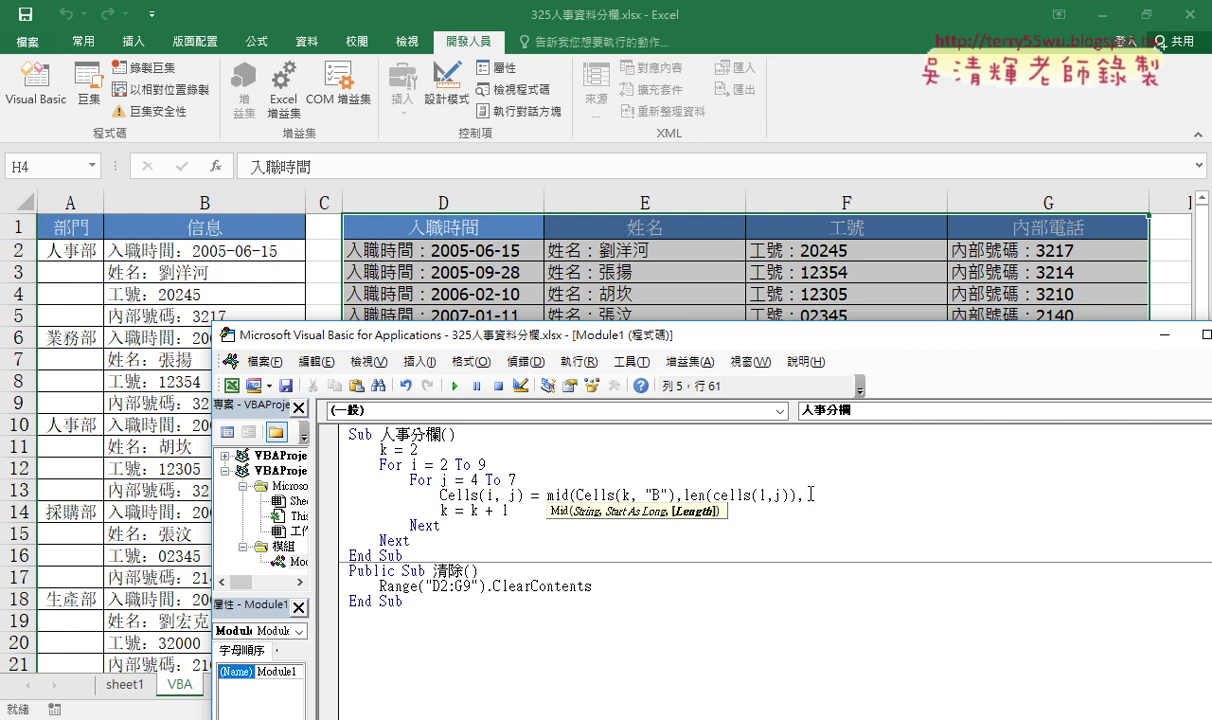
{"action": "type", "text": "99"}
{"action": "type", "text": ")"}
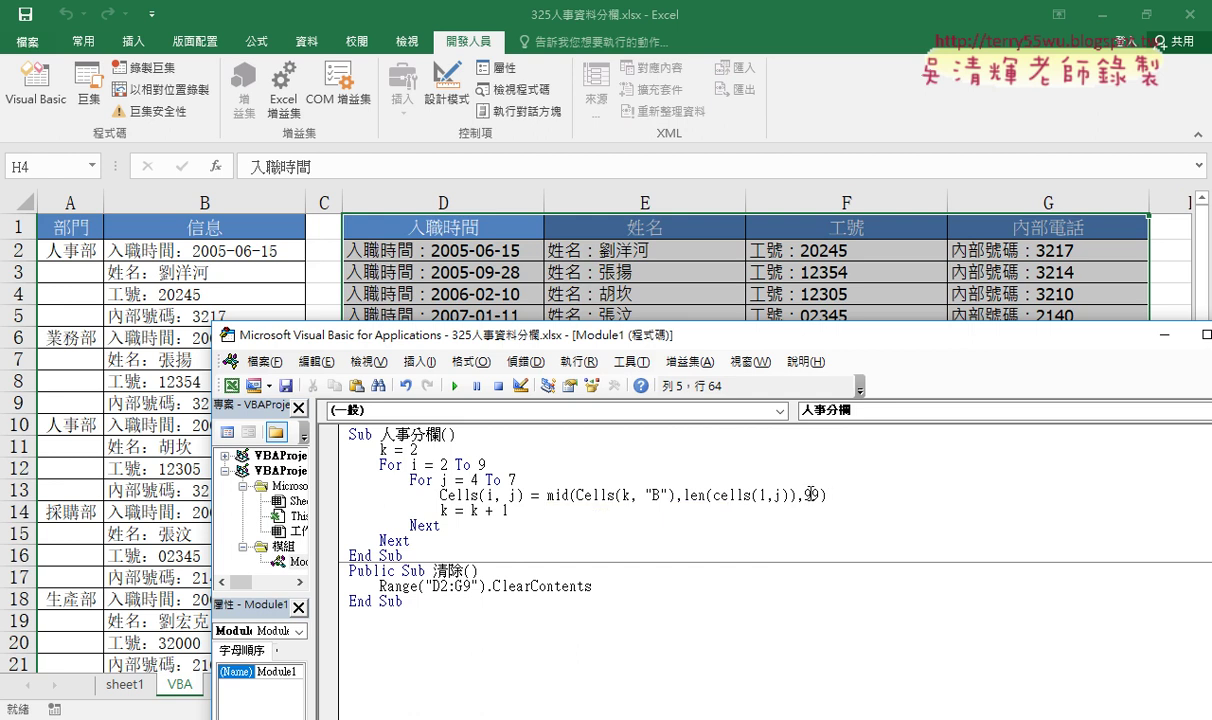
{"action": "left_click", "coordinate": [741, 510]}
{"action": "left_click", "coordinate": [478, 495]}
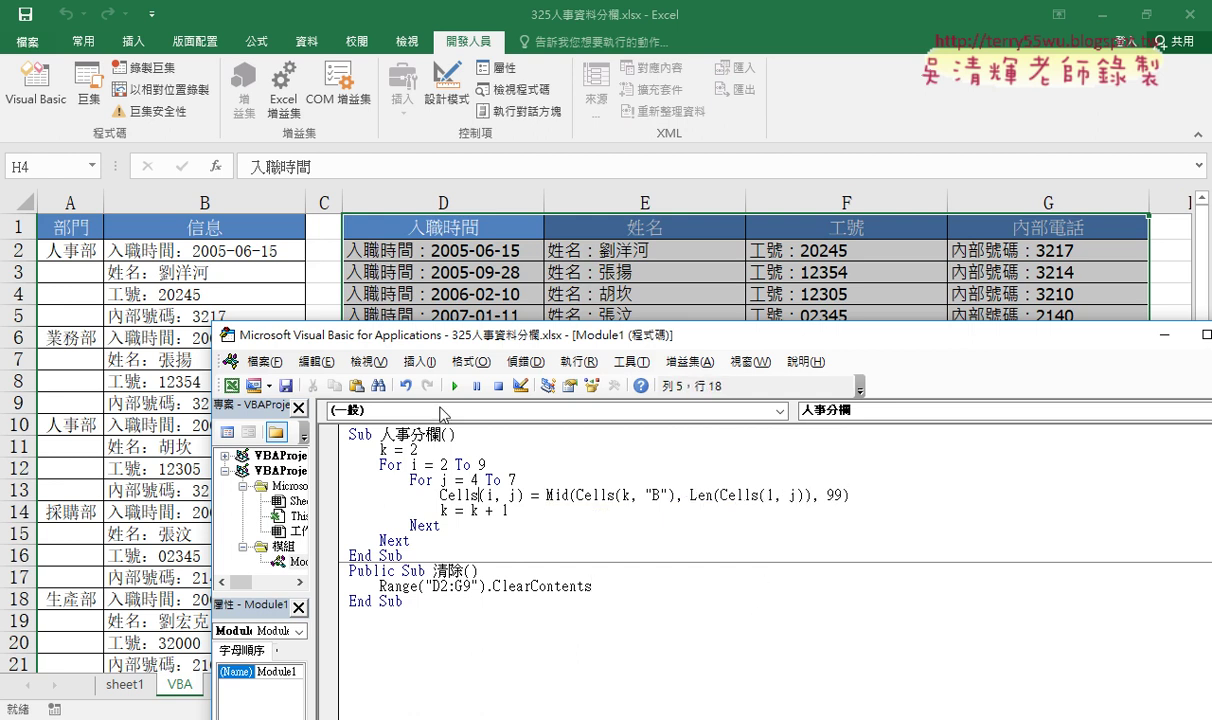
{"action": "left_click_drag", "start_coordinate": [500, 340], "coordinate": [516, 446]}
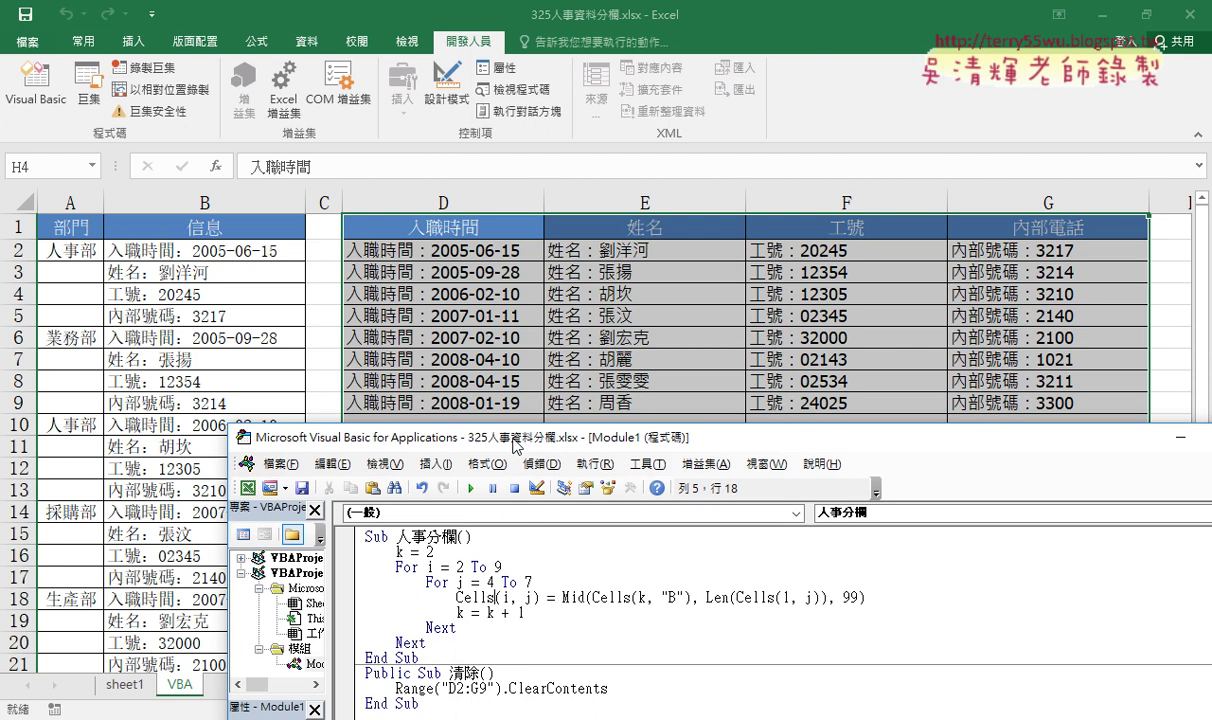
- Run 人事分欄, break into debug at runtime error 5, and place the cursor after Len(Cells(1, j))
{"action": "left_click", "coordinate": [471, 488]}
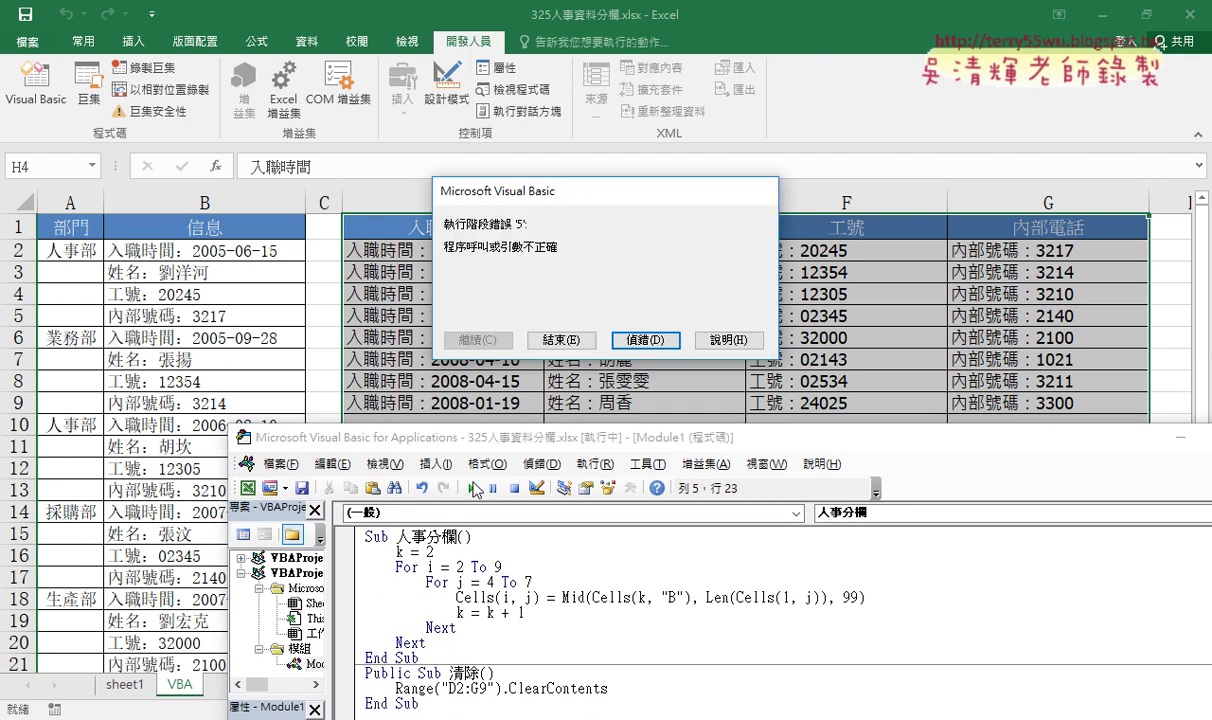
{"action": "left_click", "coordinate": [617, 342]}
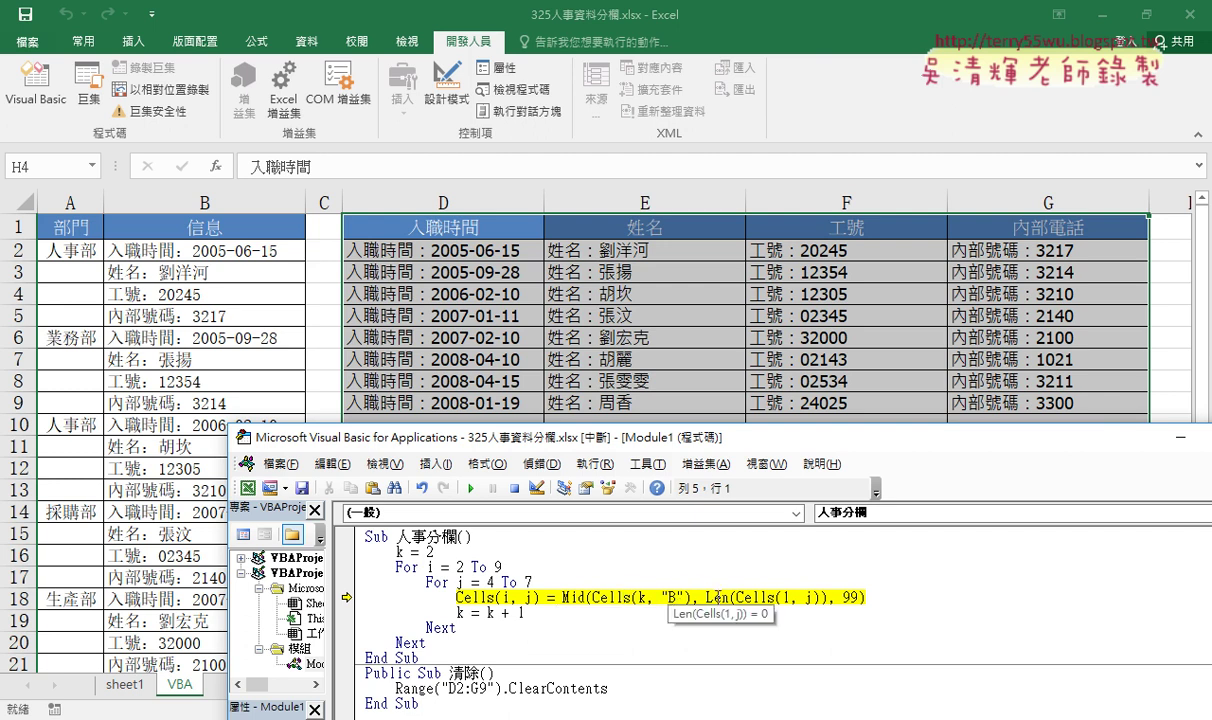
{"action": "mouse_move", "coordinate": [745, 598]}
{"action": "left_click_drag", "start_coordinate": [737, 598], "coordinate": [818, 594]}
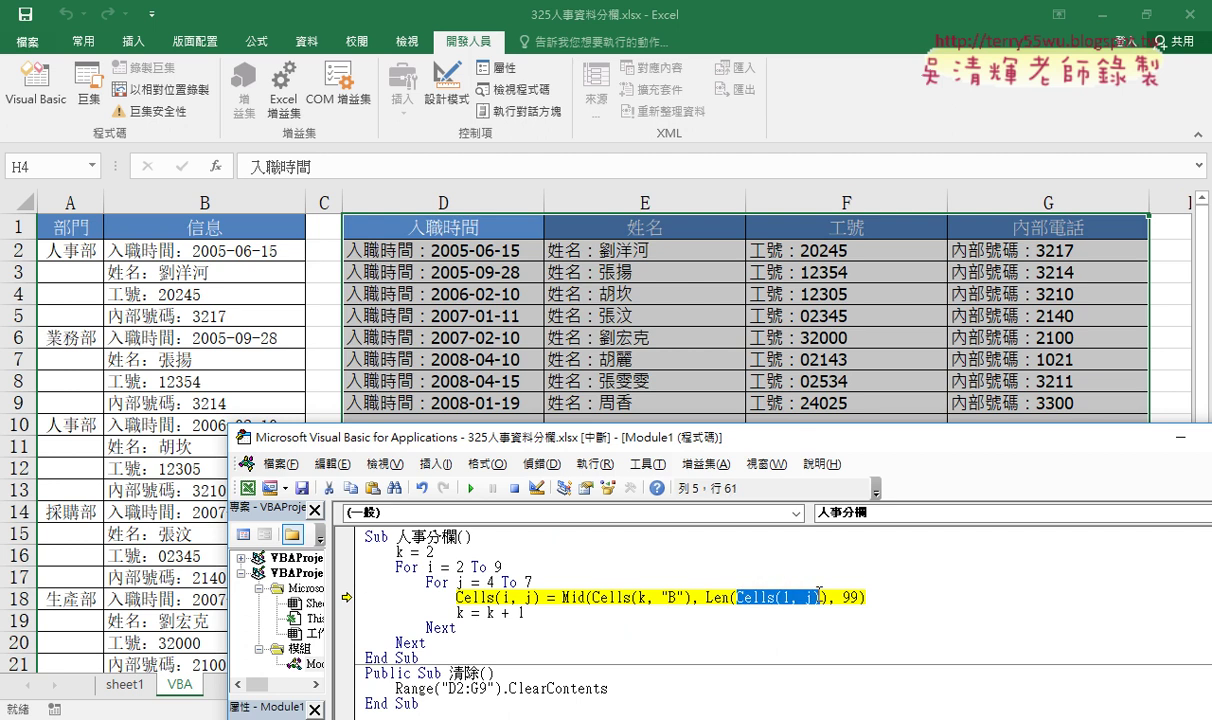
{"action": "left_click_drag", "start_coordinate": [819, 594], "coordinate": [828, 597]}
{"action": "left_click_drag", "start_coordinate": [593, 597], "coordinate": [691, 597]}
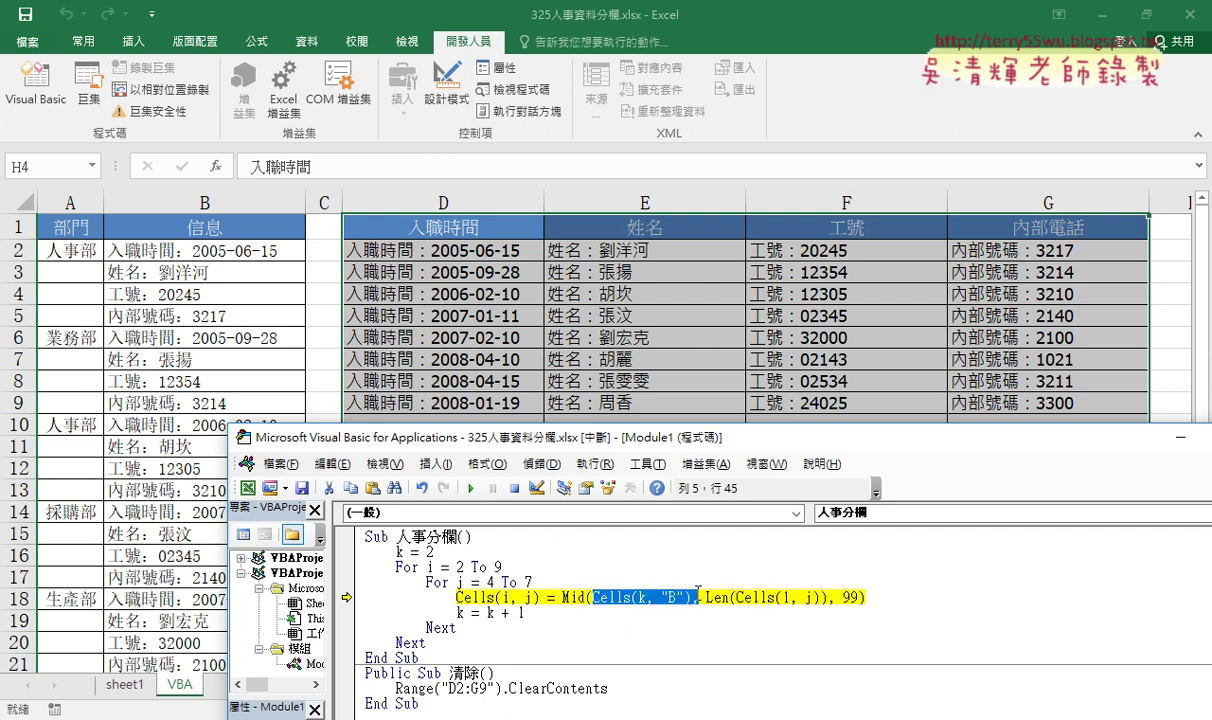
{"action": "left_click", "coordinate": [770, 597]}
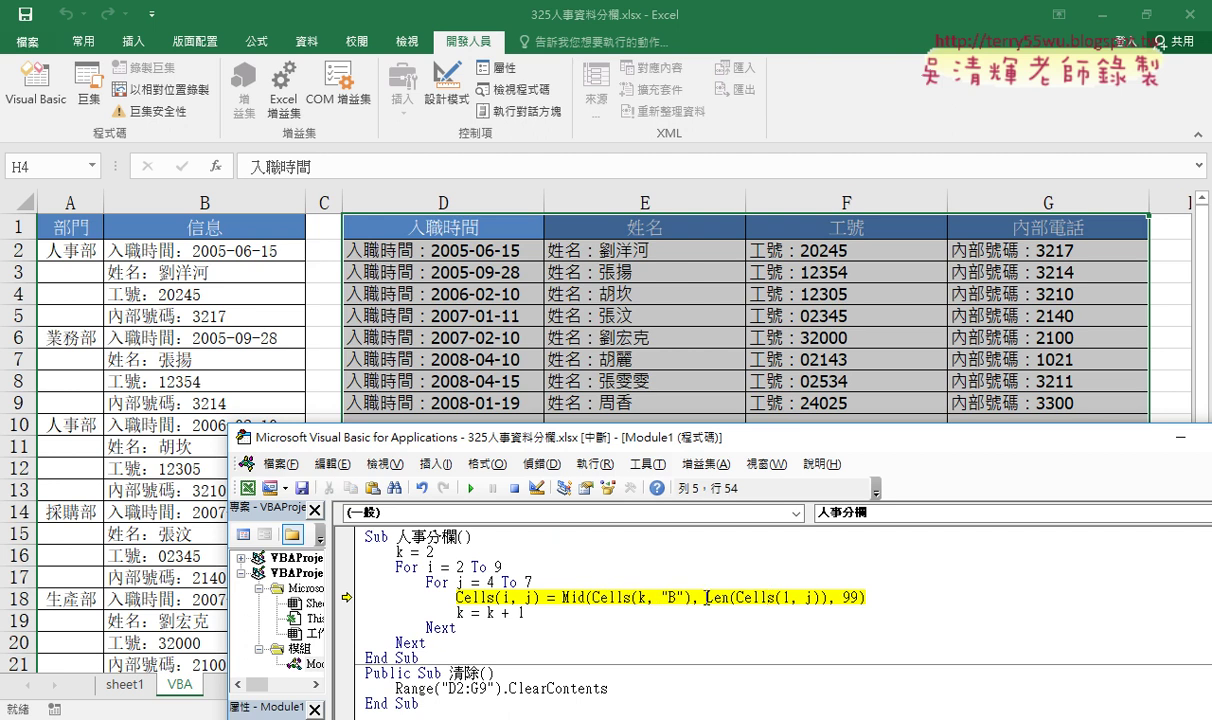
{"action": "left_click", "coordinate": [831, 597]}
- Add + 2 to the Mid start position and resume the macro so D–G fill with bare values
{"action": "type", "text": "+"}
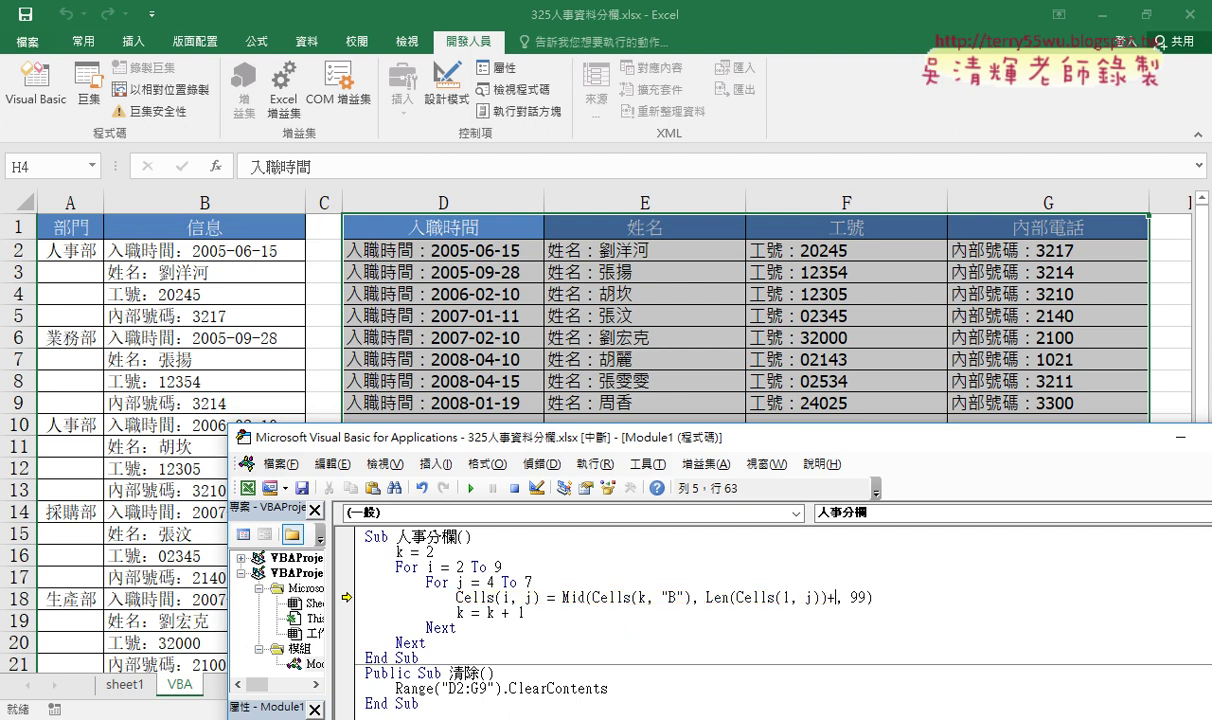
{"action": "type", "text": "2"}
{"action": "left_click", "coordinate": [594, 615]}
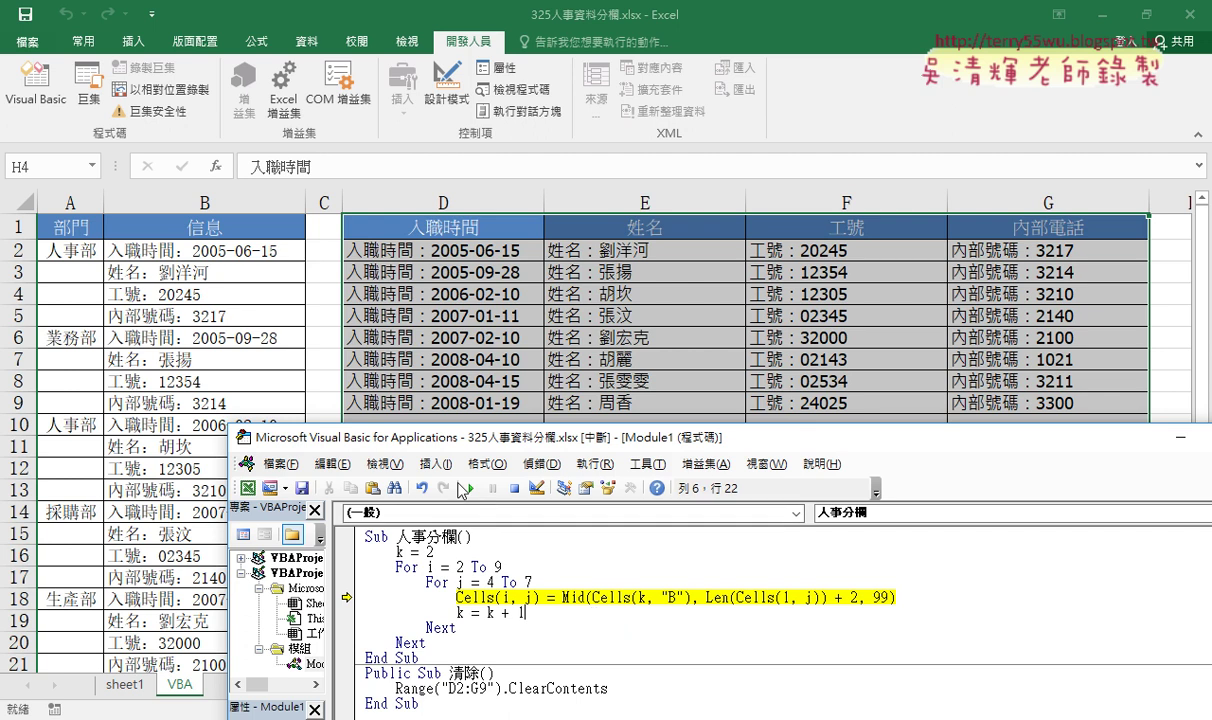
{"action": "left_click", "coordinate": [472, 489]}
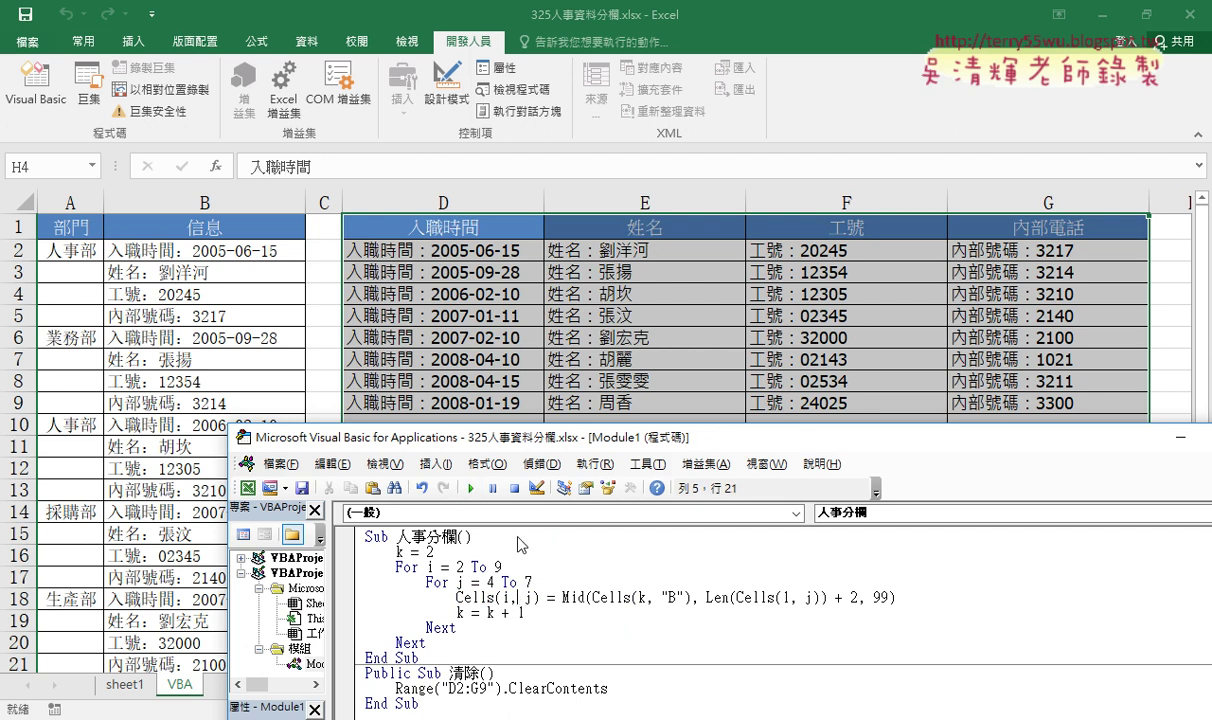
{"action": "left_click", "coordinate": [526, 597]}
- Insert a Columns("D:G").AutoFit line after the outer Next, just before End Sub
{"action": "left_click_drag", "start_coordinate": [592, 598], "coordinate": [858, 597]}
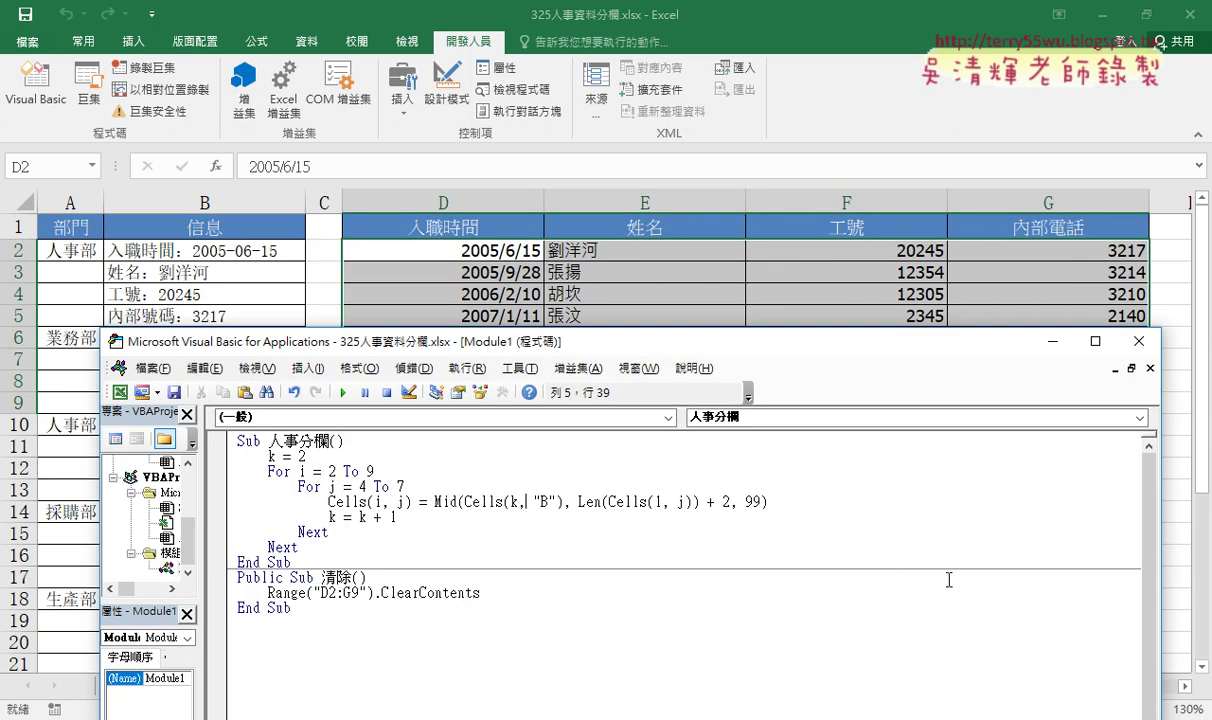
{"action": "mouse_move", "coordinate": [821, 351]}
{"action": "left_mouse_down"}
{"action": "mouse_move", "coordinate": [810, 531]}
{"action": "mouse_move", "coordinate": [841, 349]}
{"action": "left_mouse_up"}
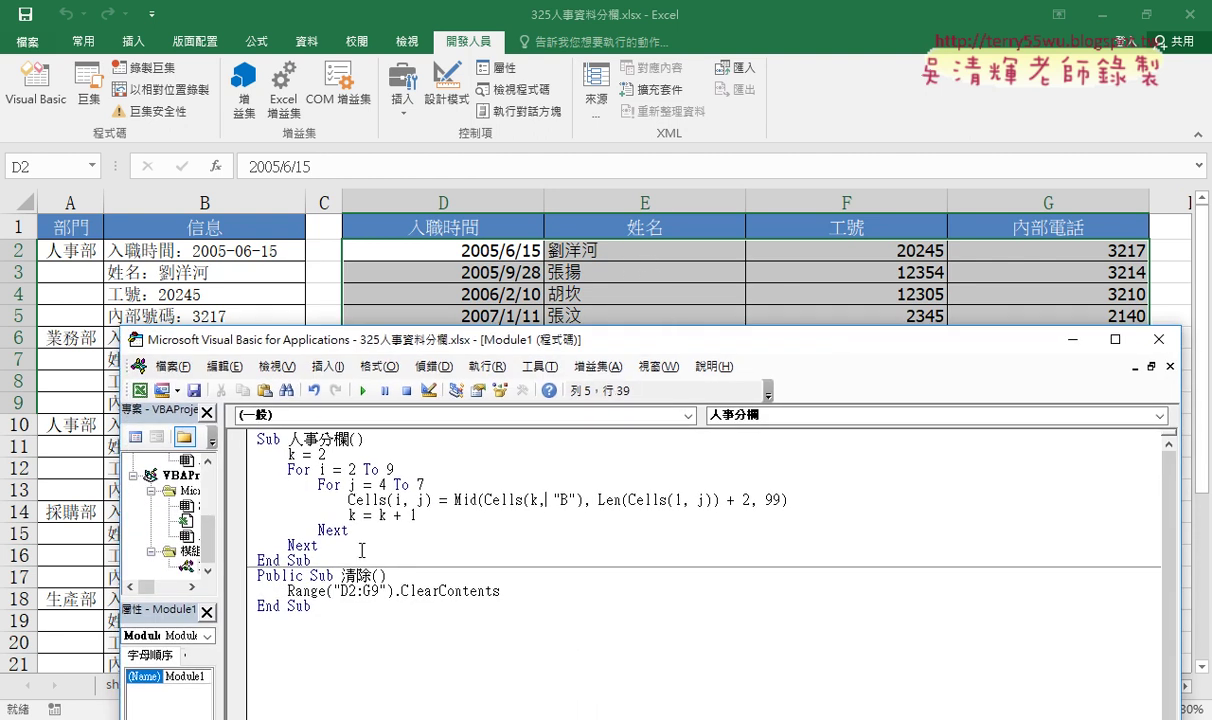
{"action": "left_click", "coordinate": [402, 543]}
{"action": "key", "text": "Return"}
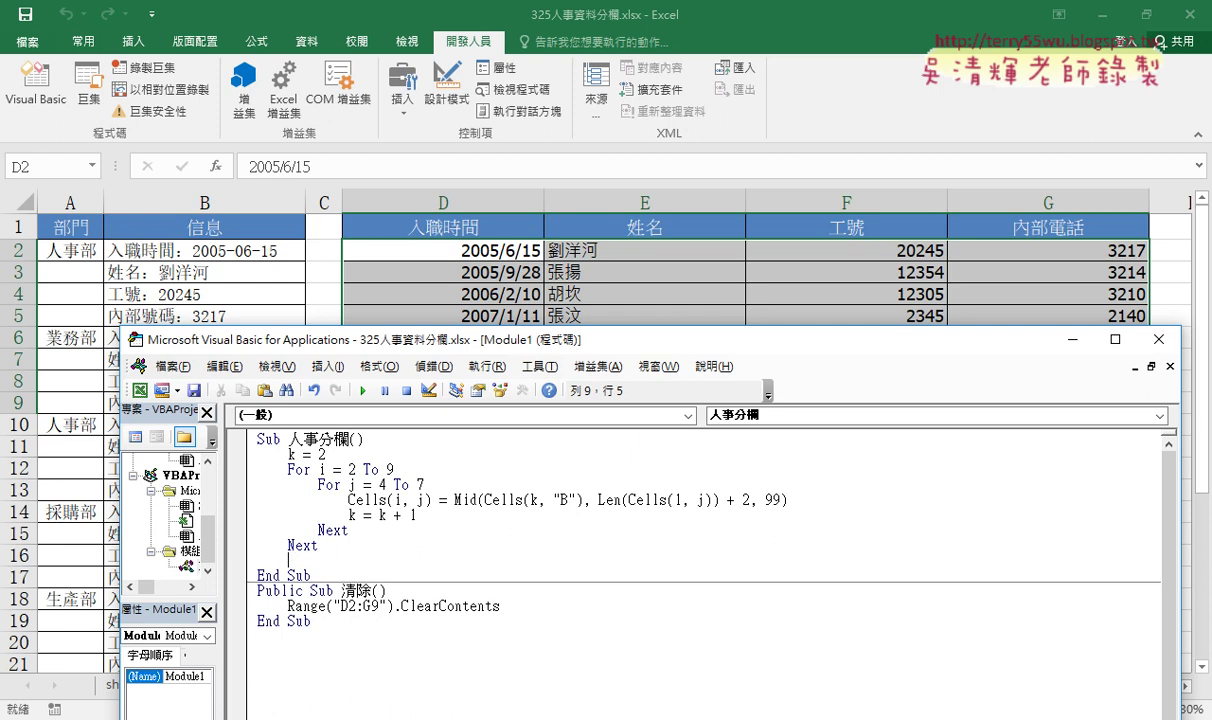
{"action": "type", "text": "c"}
{"action": "type", "text": "olu"}
{"action": "type", "text": "mns"}
{"action": "type", "text": "("}
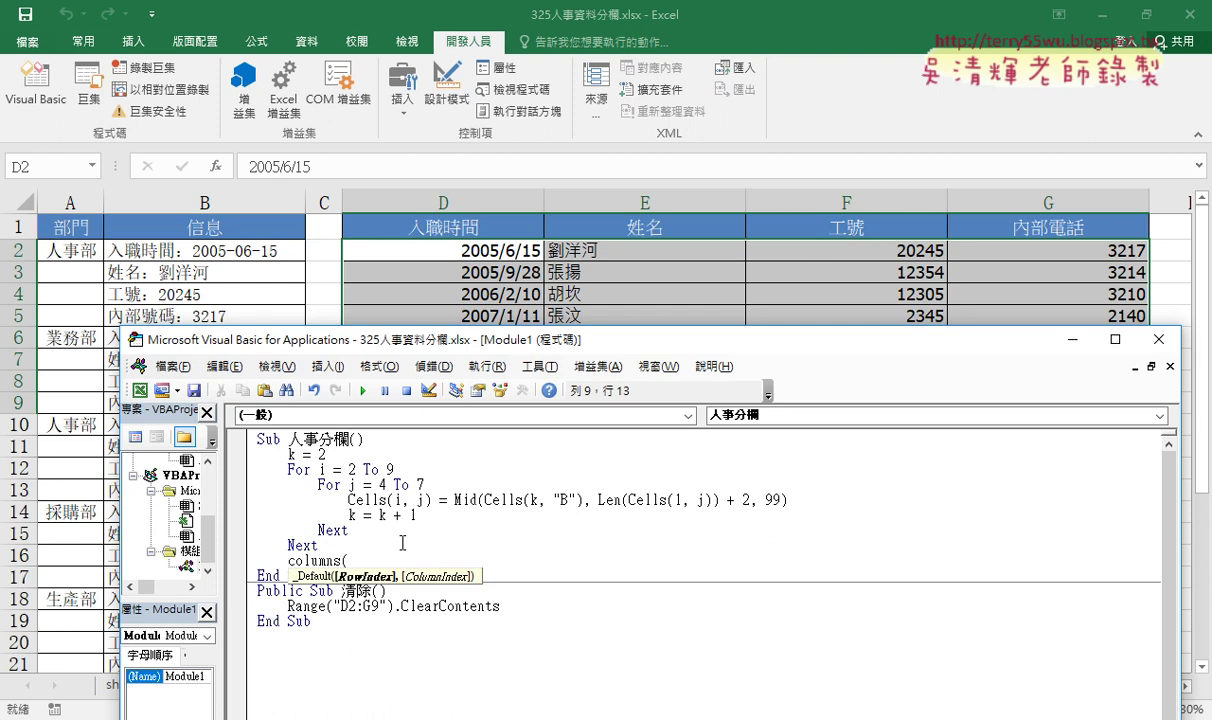
{"action": "type", "text": "\"D:"}
{"action": "type", "text": "G"}
{"action": "type", "text": "\")."}
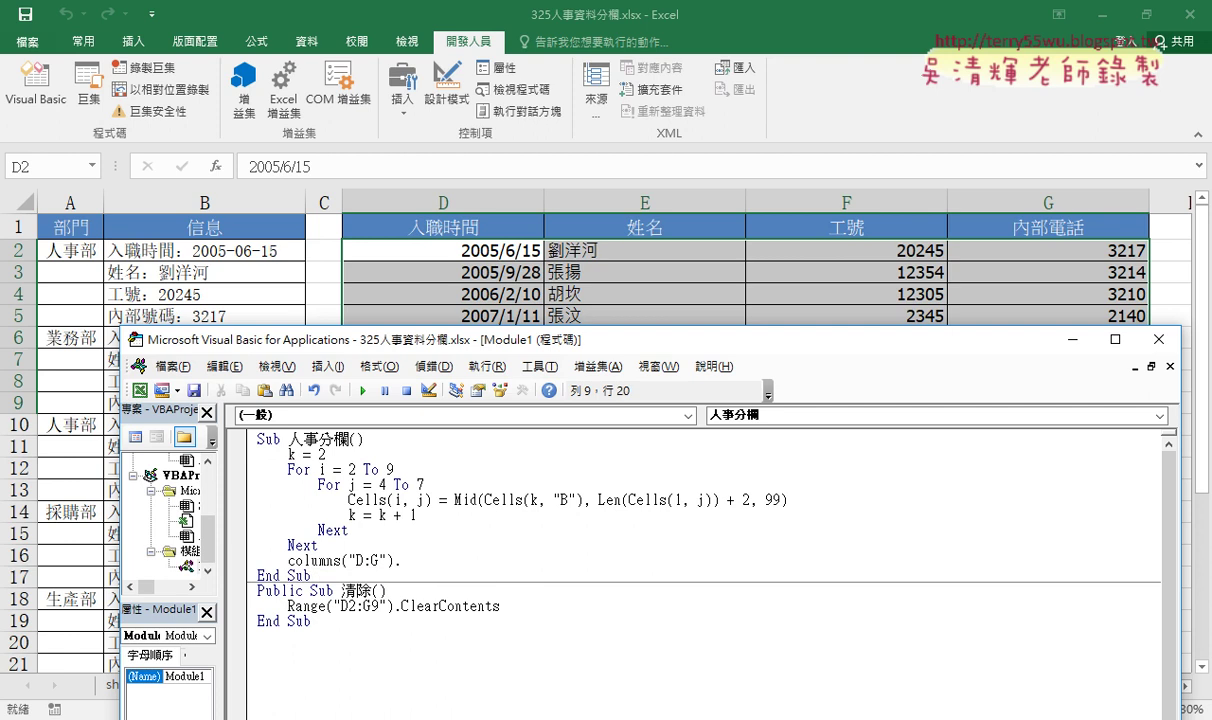
{"action": "type", "text": "auto"}
{"action": "type", "text": "fit"}
{"action": "left_click_drag", "start_coordinate": [462, 561], "coordinate": [401, 561]}
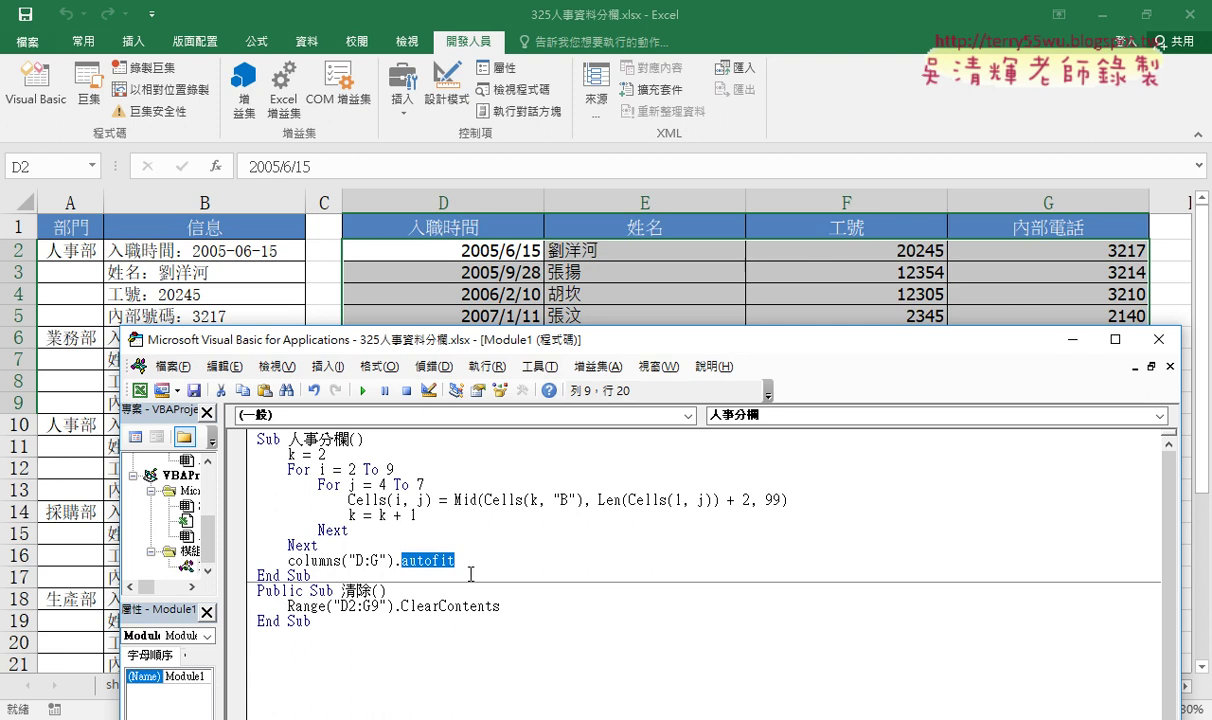
{"action": "left_click", "coordinate": [513, 605]}
{"action": "double_click", "coordinate": [427, 561]}
{"action": "left_click", "coordinate": [458, 562]}
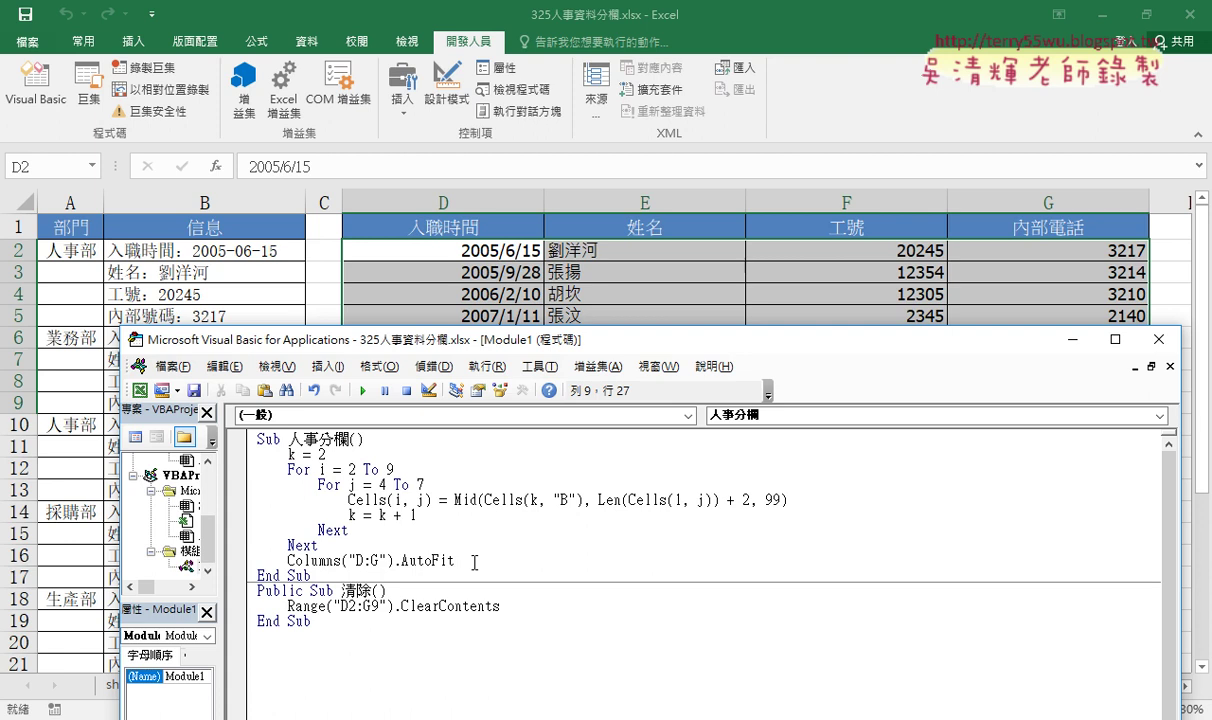
{"action": "left_click_drag", "start_coordinate": [474, 563], "coordinate": [289, 567]}
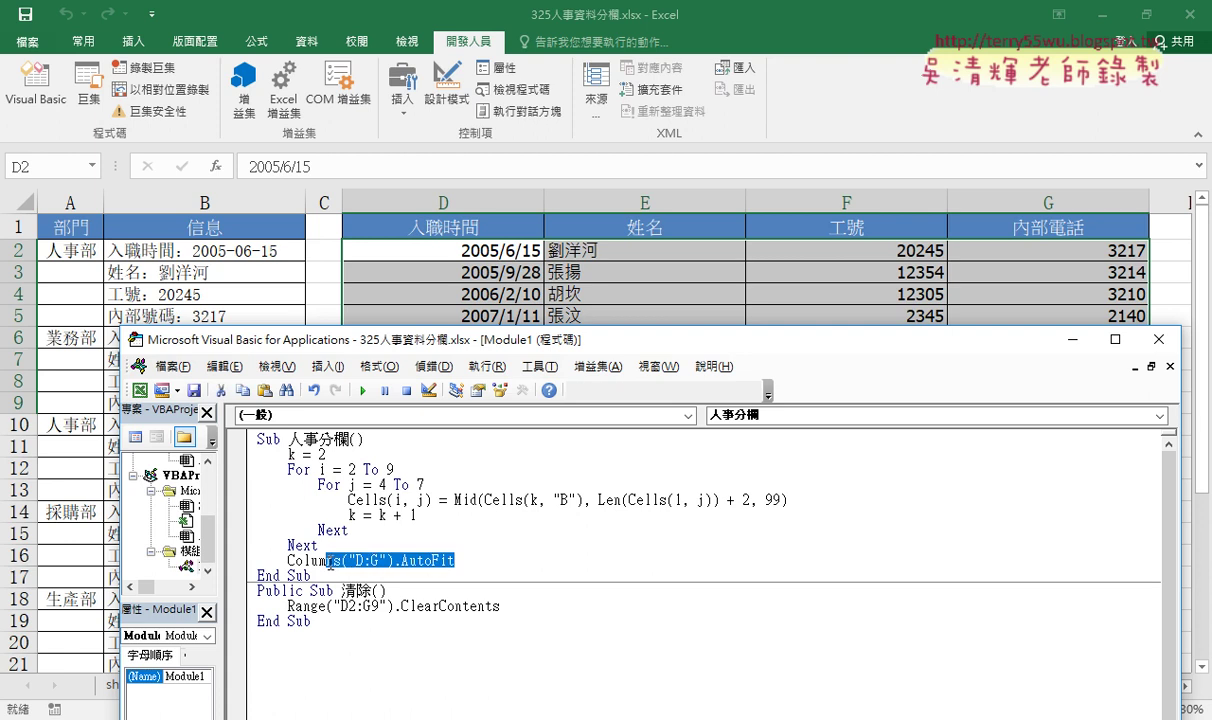
{"action": "left_click", "coordinate": [469, 559]}
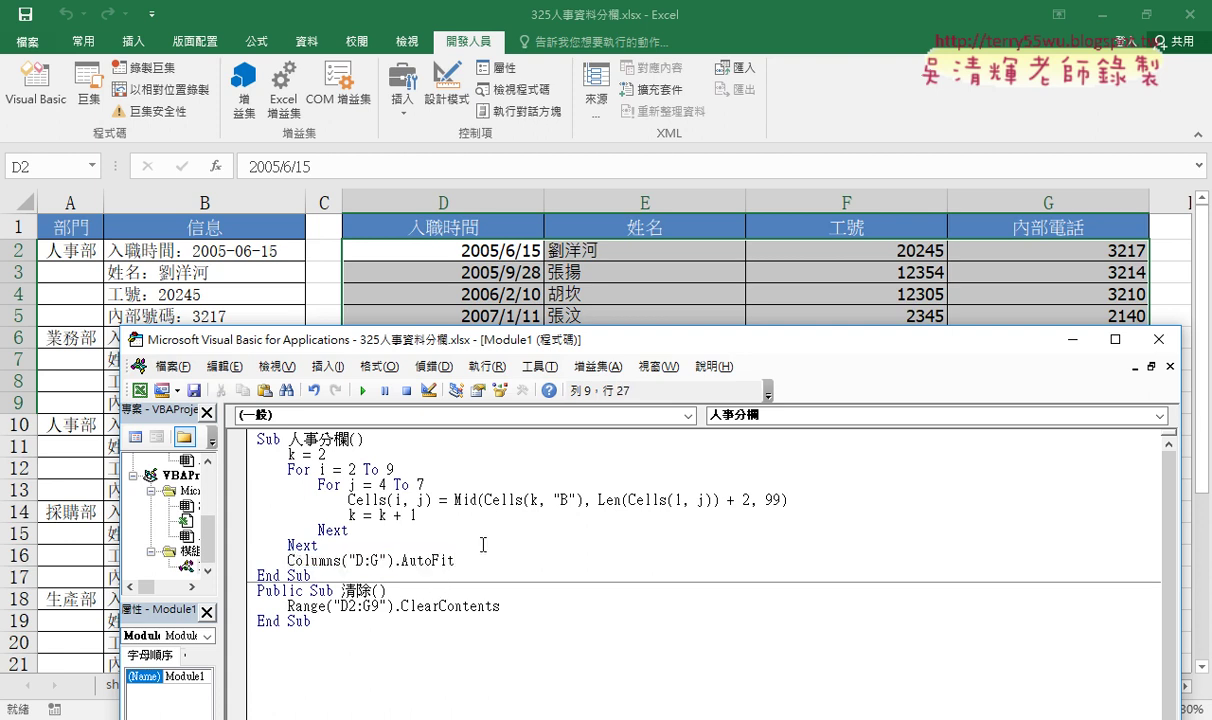
{"action": "left_click", "coordinate": [365, 395]}
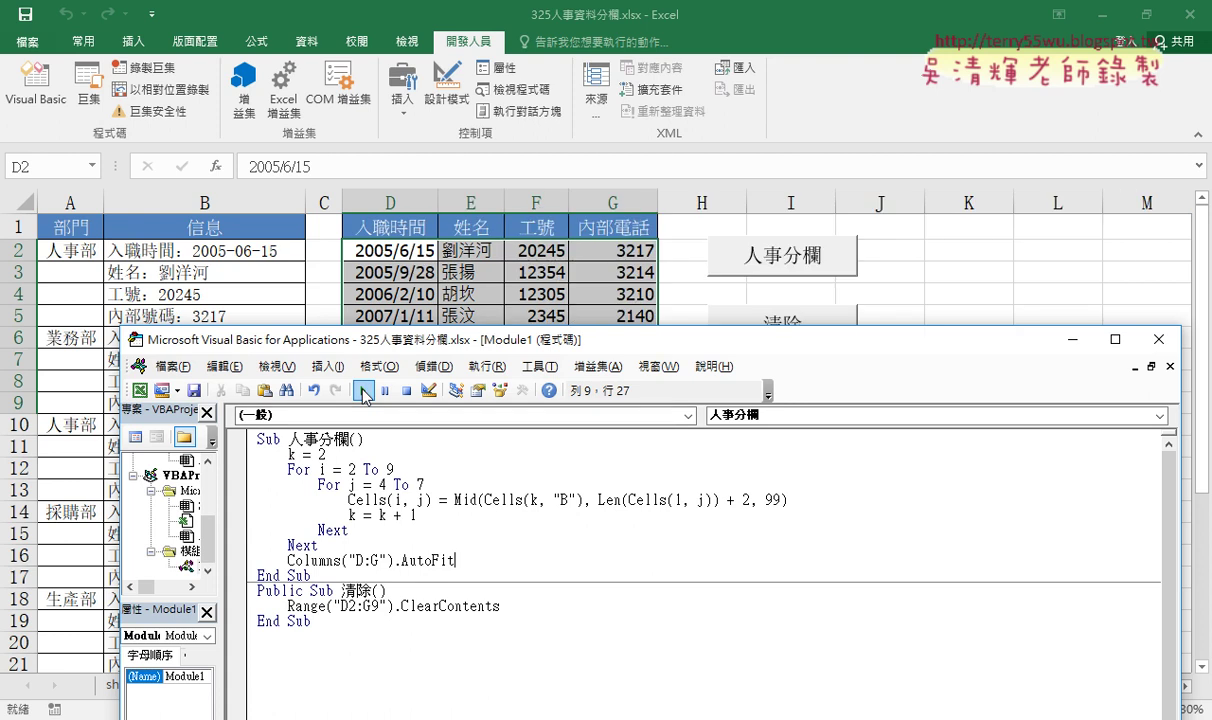
{"action": "mouse_move", "coordinate": [500, 349]}
{"action": "left_mouse_down"}
{"action": "mouse_move", "coordinate": [963, 157]}
{"action": "mouse_move", "coordinate": [967, 113]}
{"action": "left_mouse_up"}
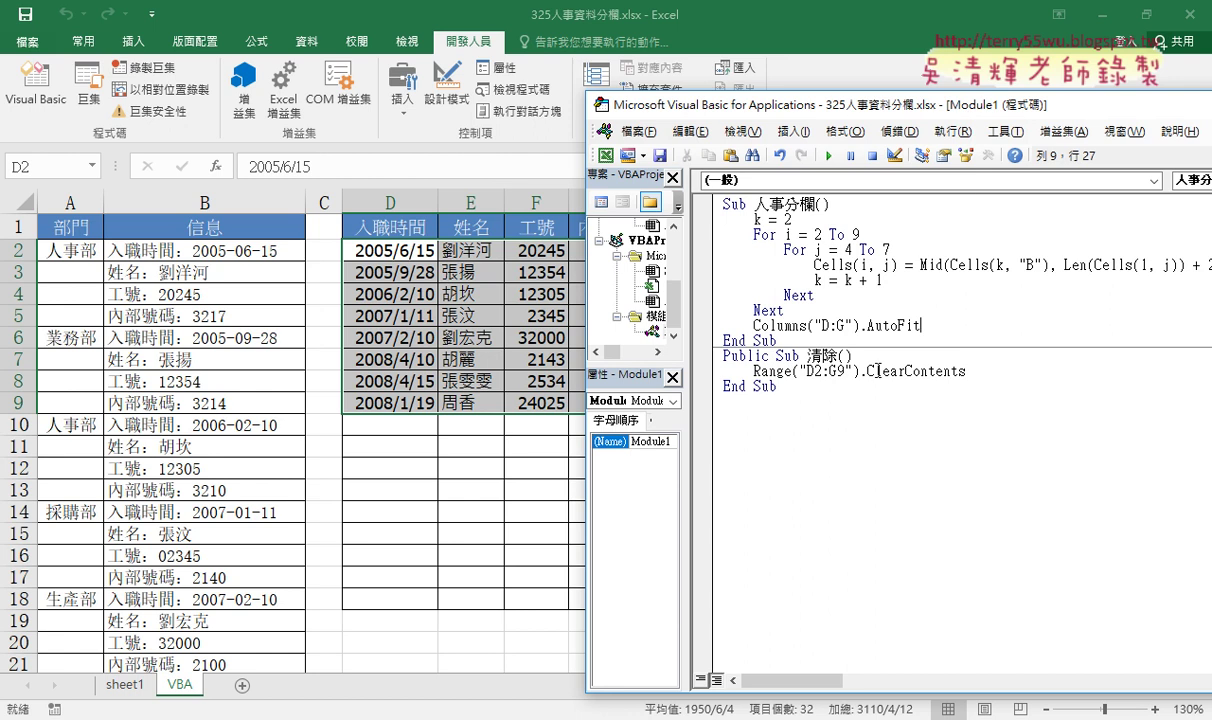
{"action": "left_click_drag", "start_coordinate": [776, 380], "coordinate": [722, 204]}
{"action": "left_click", "coordinate": [764, 275]}
{"action": "left_click_drag", "start_coordinate": [810, 104], "coordinate": [542, 98]}
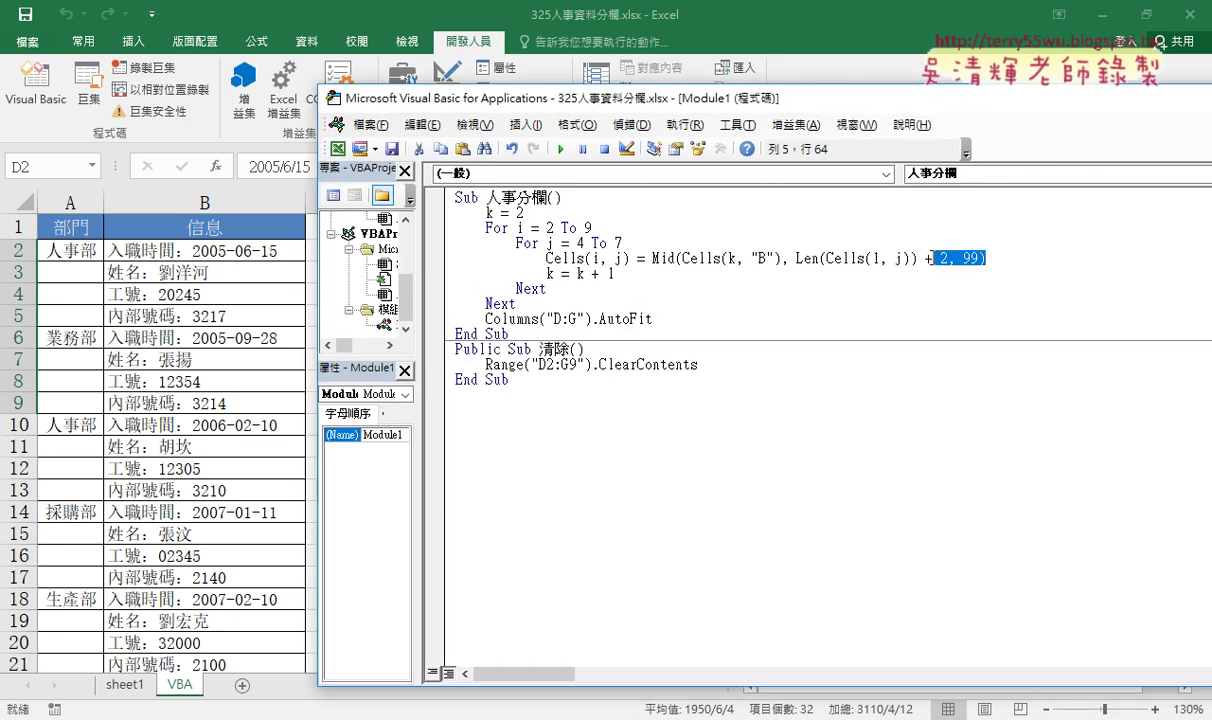
{"action": "left_click_drag", "start_coordinate": [1005, 264], "coordinate": [648, 258]}
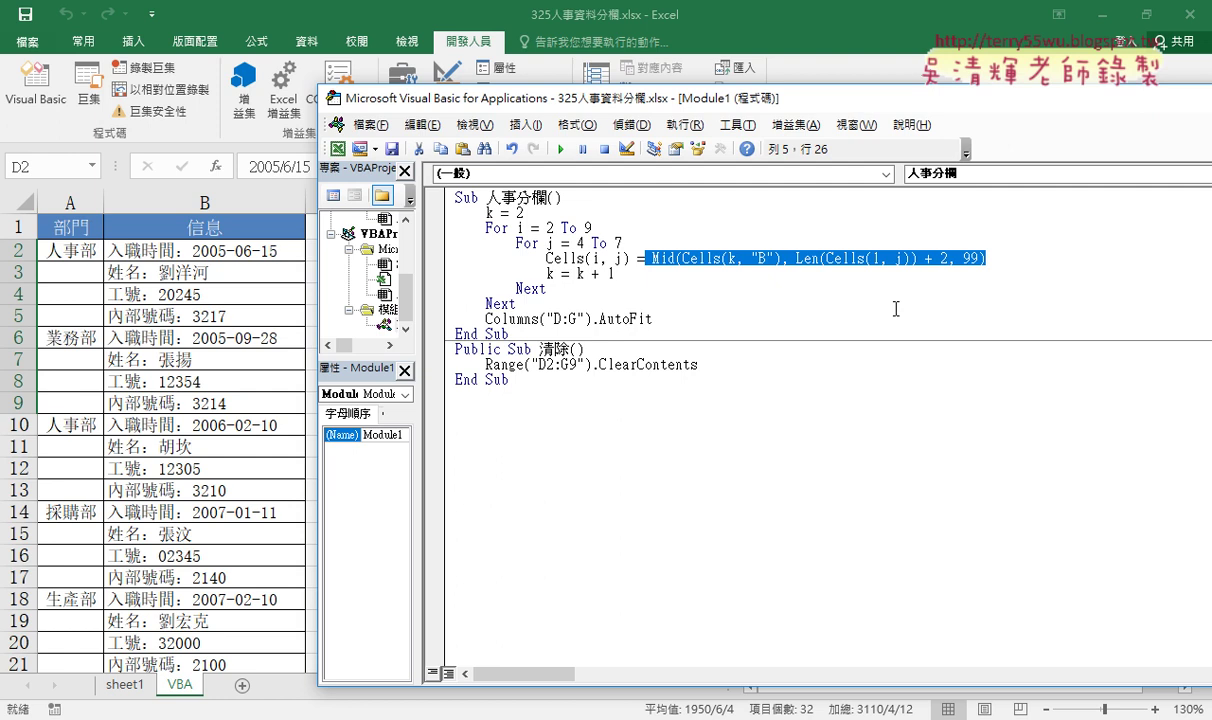
{"action": "left_click", "coordinate": [638, 258]}
{"action": "double_click", "coordinate": [731, 258]}
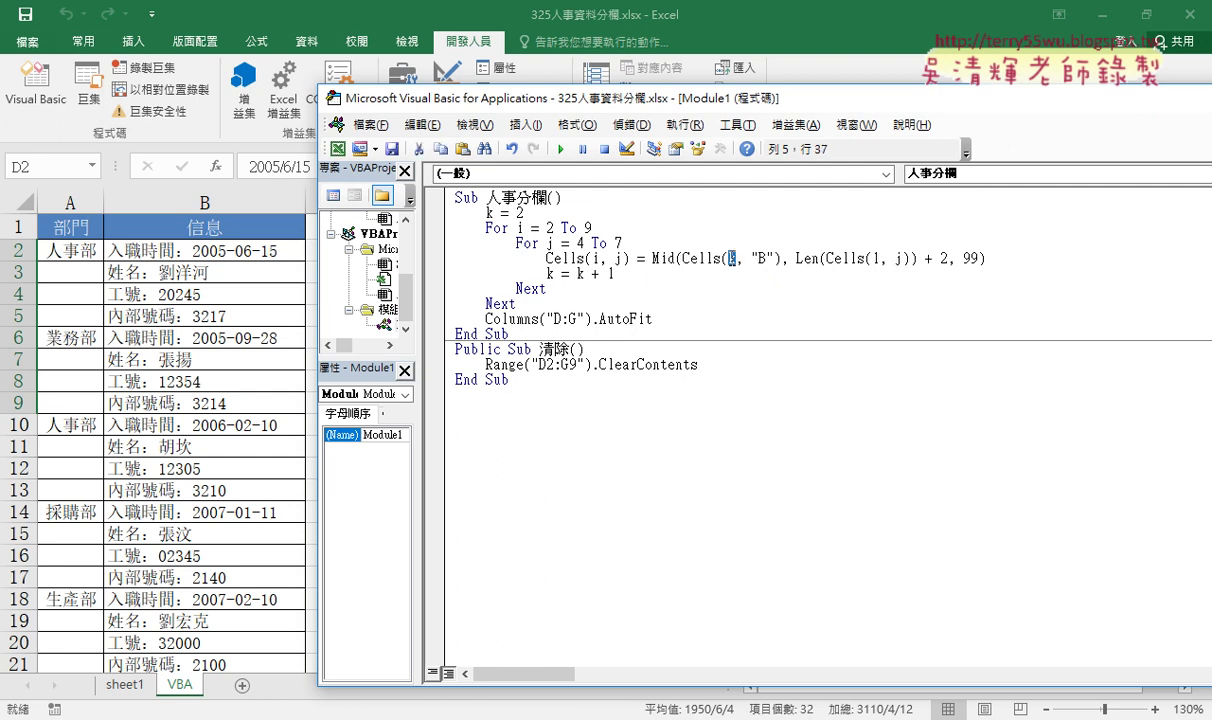
{"action": "left_click_drag", "start_coordinate": [615, 273], "coordinate": [545, 273]}
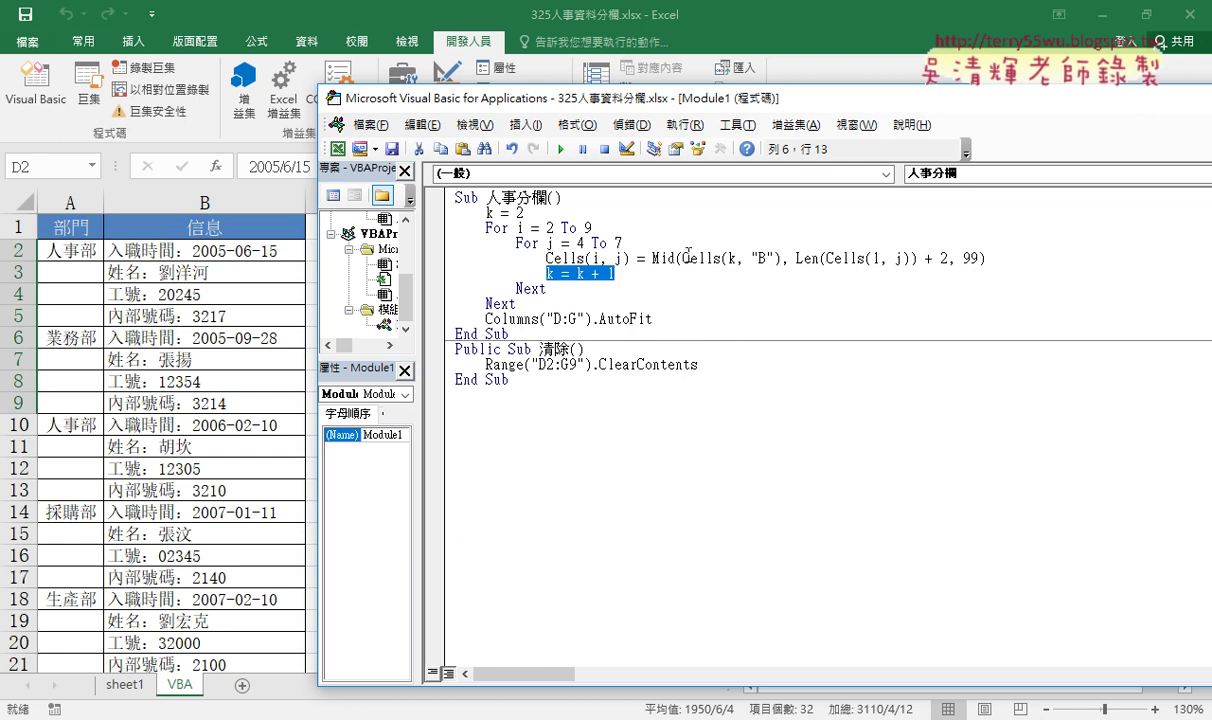
- Delete "Mid(" and ", Len(Cells(1, j)) + 2, 99)" from the Cells(i, j) assignment line
{"action": "left_click_drag", "start_coordinate": [682, 258], "coordinate": [658, 257]}
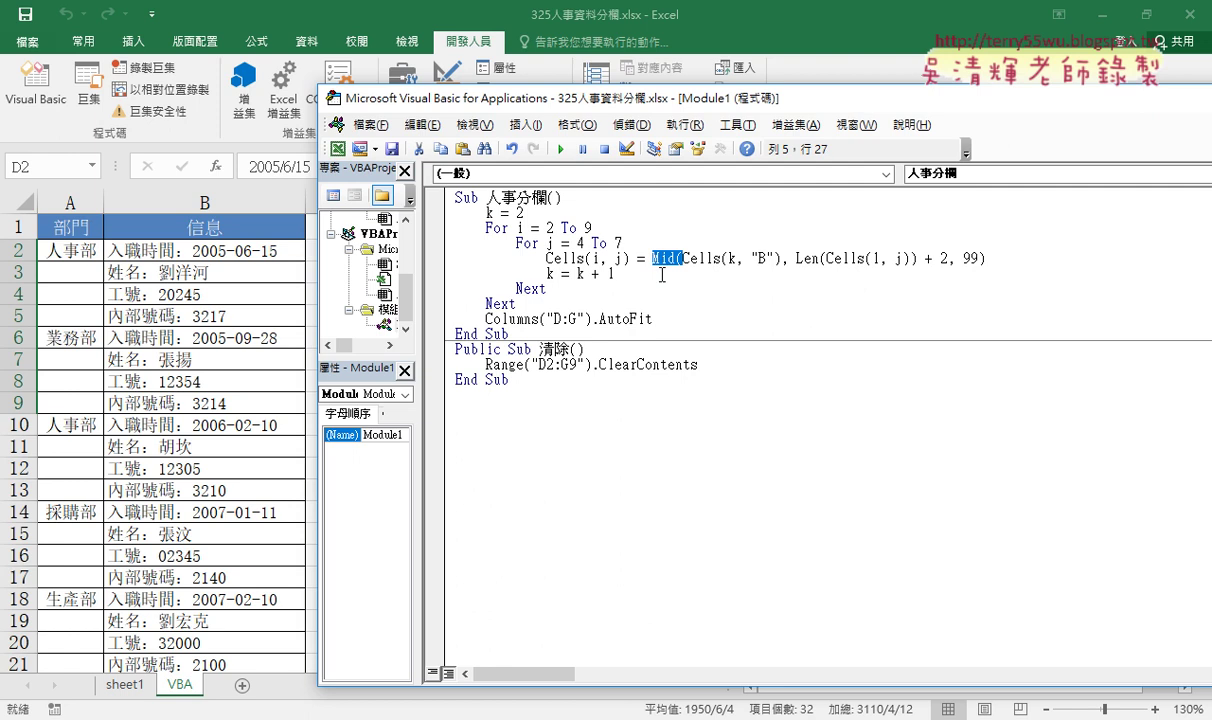
{"action": "key", "text": "Delete"}
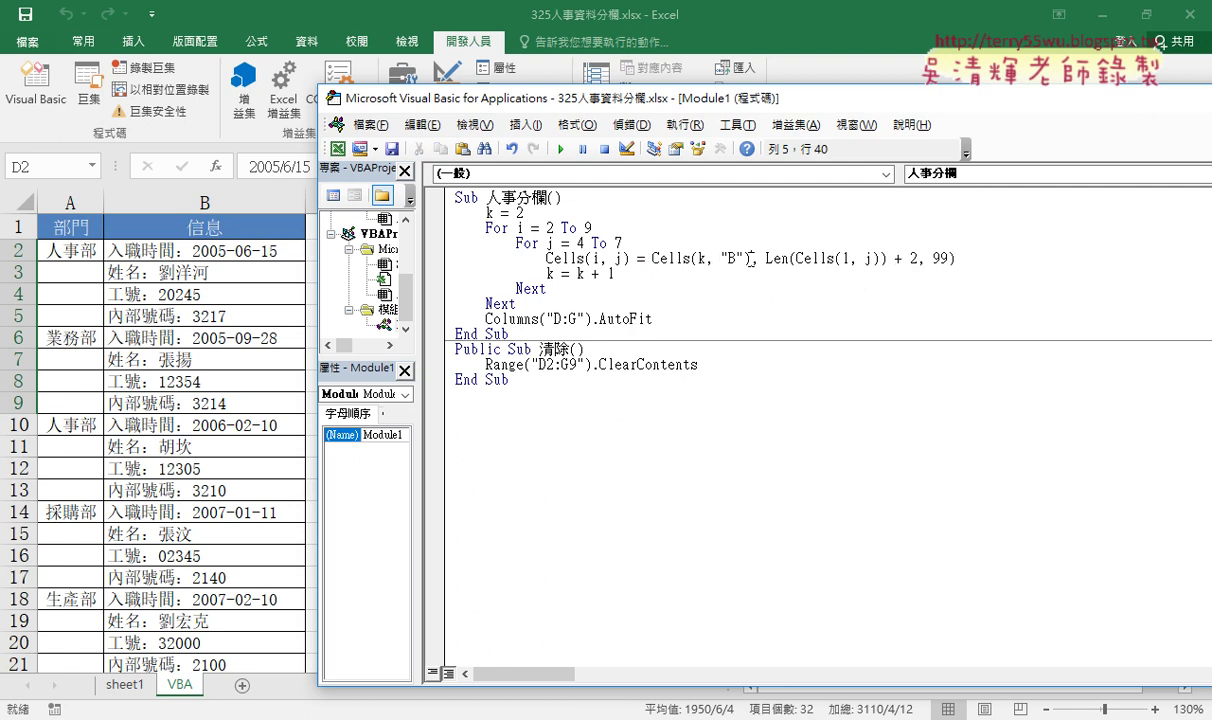
{"action": "left_click_drag", "start_coordinate": [751, 258], "coordinate": [957, 256]}
{"action": "key", "text": "Delete"}
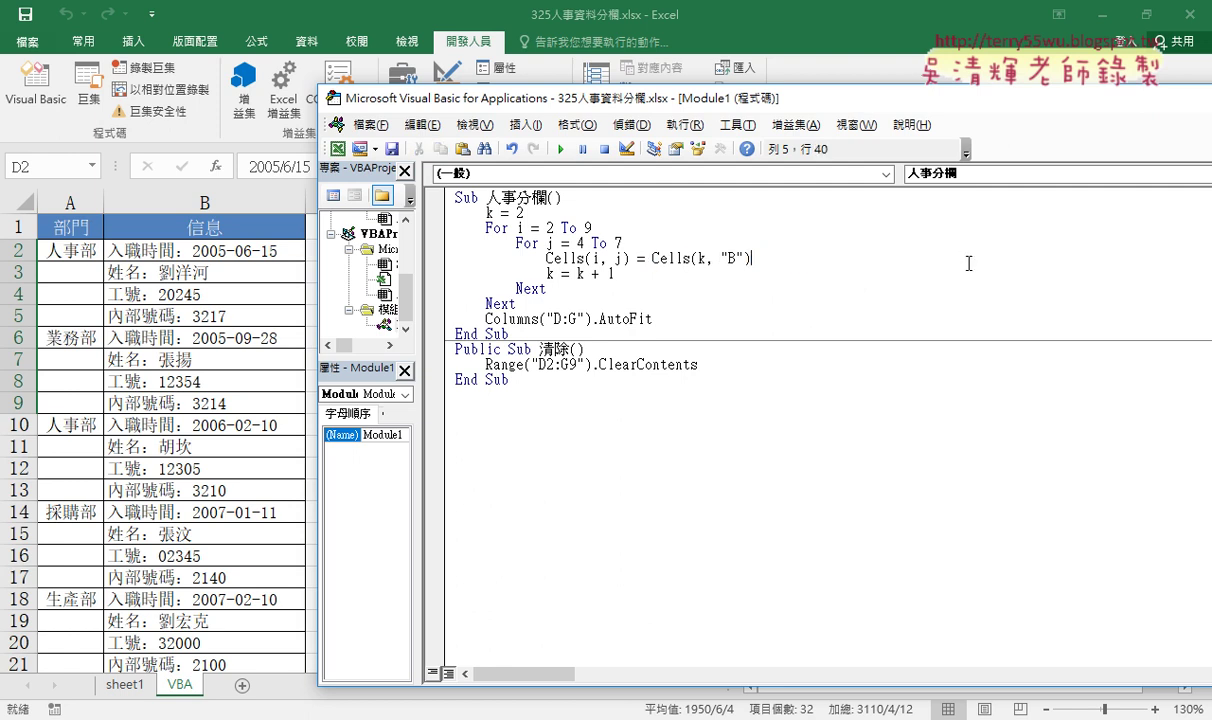